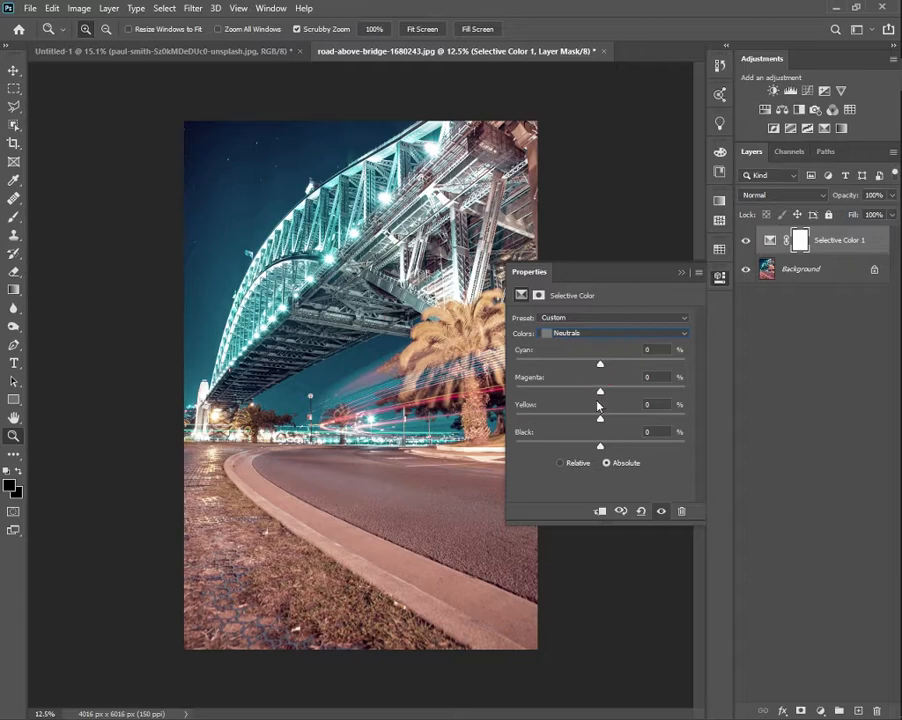
Step: Finish adjusting the Selective Color layer, starting from its Neutrals range, and collapse its properties
drag(600, 390, 600, 450)
click(598, 336)
click(590, 434)
click(681, 272)
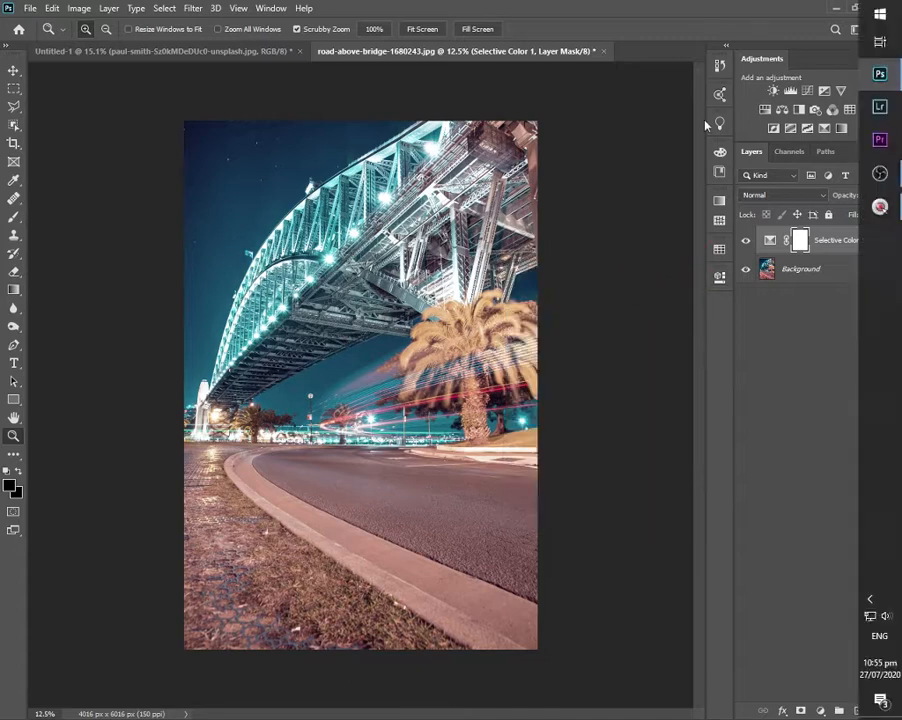
Step: Bring the light-trails image from Untitled-1 into the bridge document and set its blend mode to Screen
click(236, 50)
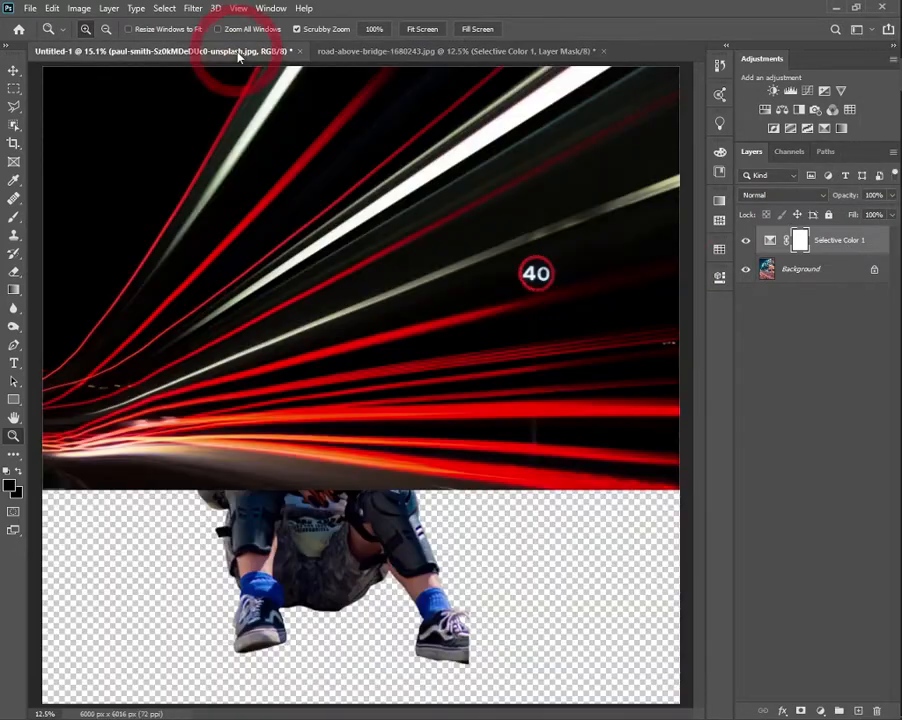
click(565, 51)
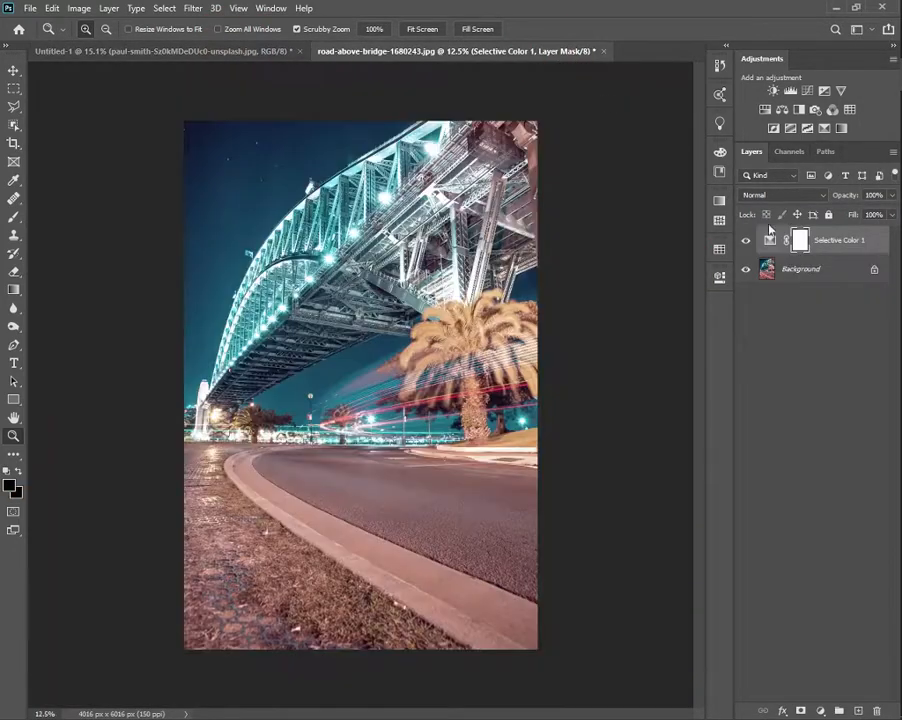
key(ctrl+v)
key(ctrl+t)
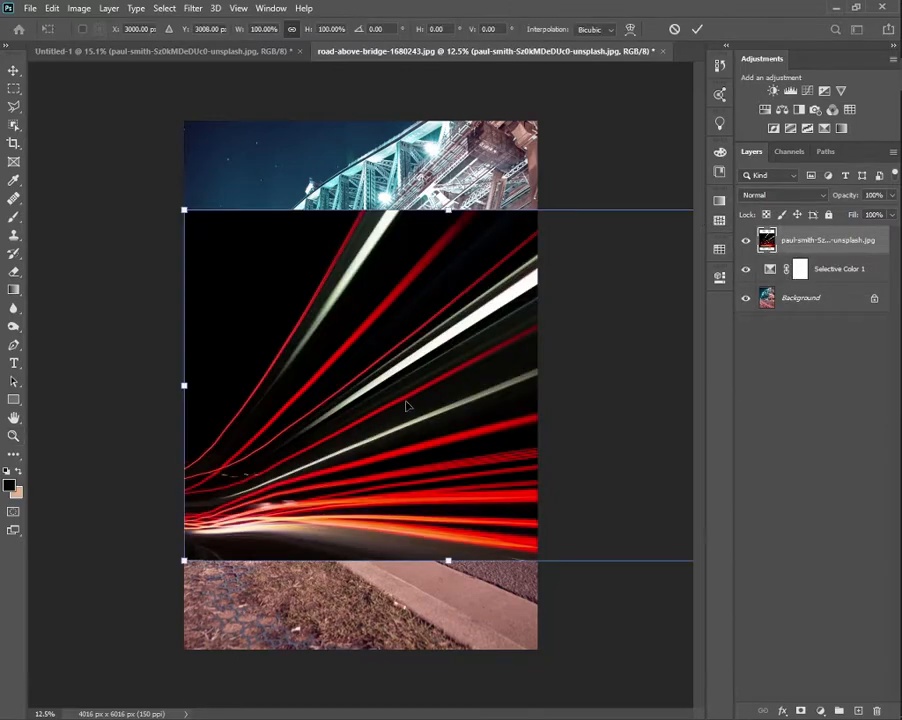
drag(402, 402, 406, 374)
key(Return)
click(778, 195)
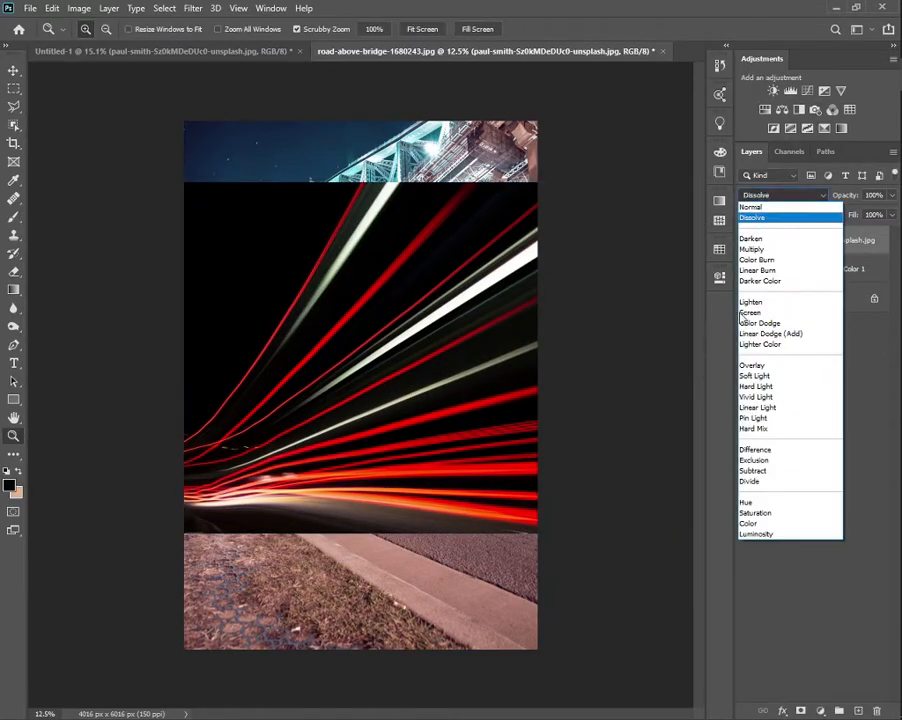
click(744, 313)
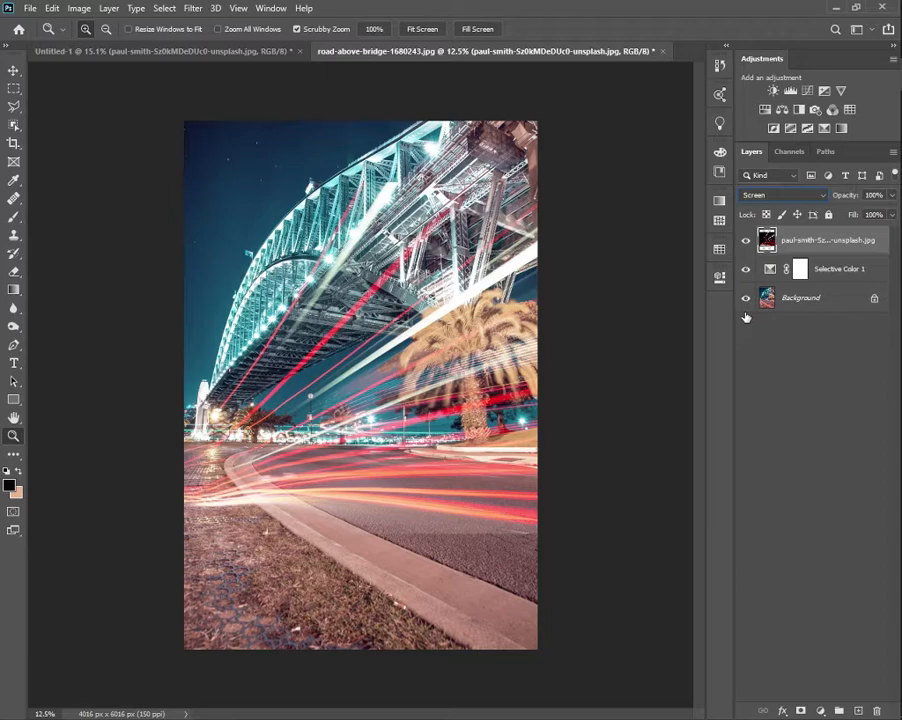
Step: Transform the light trails to follow the road, rotated 16.29°, scaled to 105.21% width and 99.28% height, with a -6.90° horizontal skew
key(ctrl+t)
drag(262, 146, 352, 148)
drag(316, 296, 446, 343)
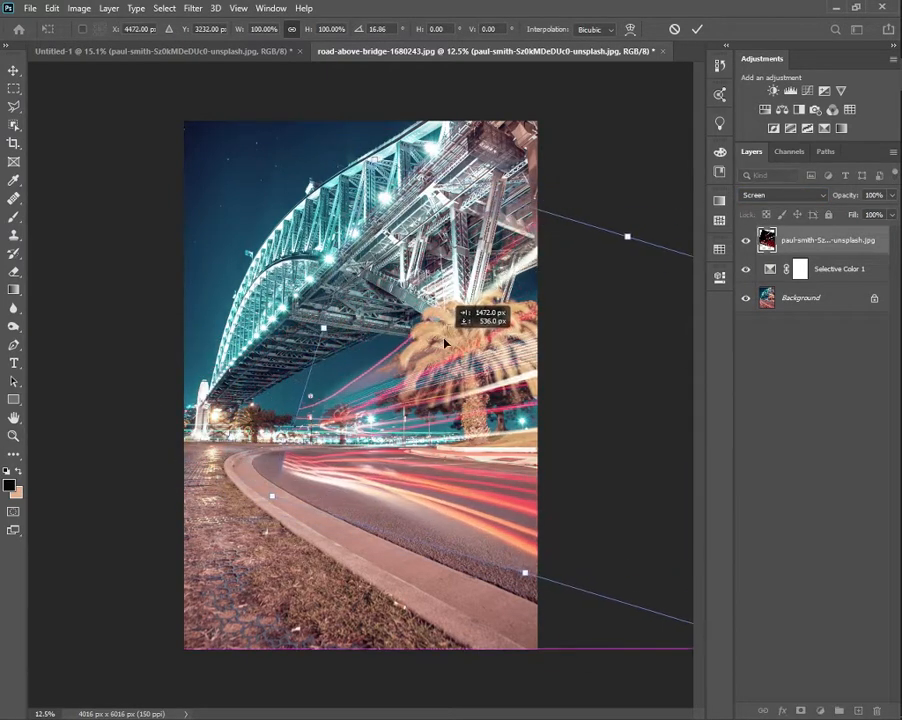
drag(274, 205, 298, 173)
mouse_move(433, 346)
mouse_down()
mouse_move(441, 326)
mouse_move(442, 336)
mouse_up()
drag(422, 410, 467, 403)
drag(472, 135, 420, 184)
key(Return)
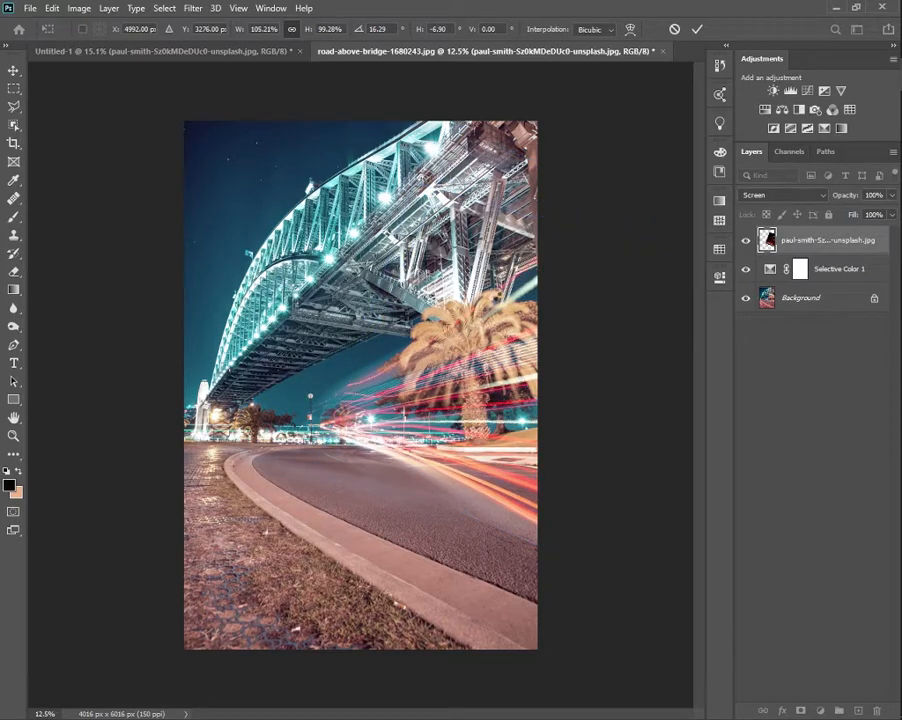
key(z)
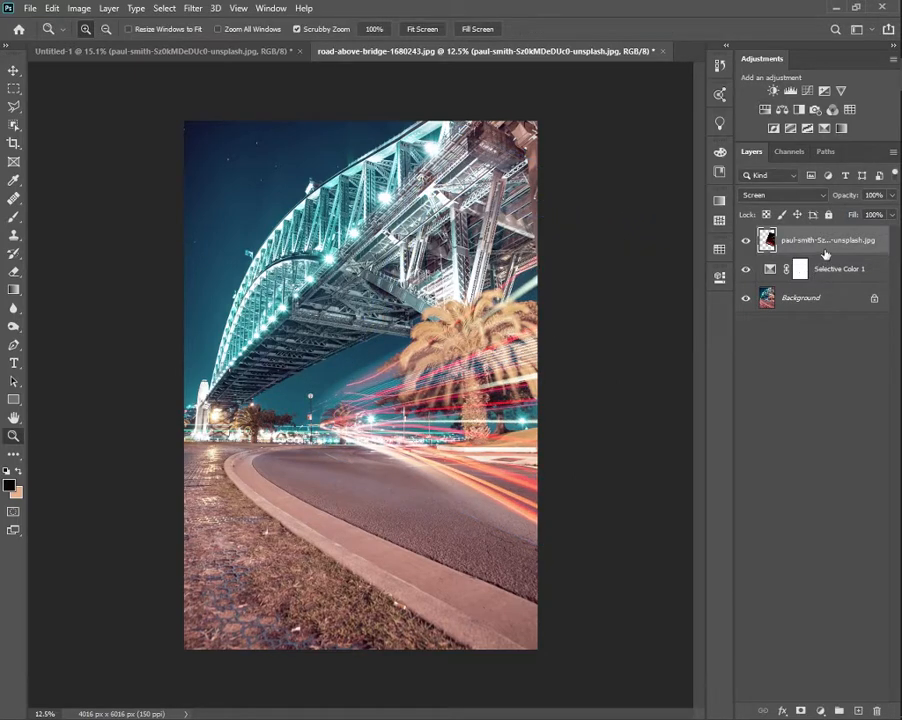
Step: Hide the light trails in Untitled-1, copy the skater into the bridge document and place him at the photo's lower-right corner
click(226, 54)
click(745, 240)
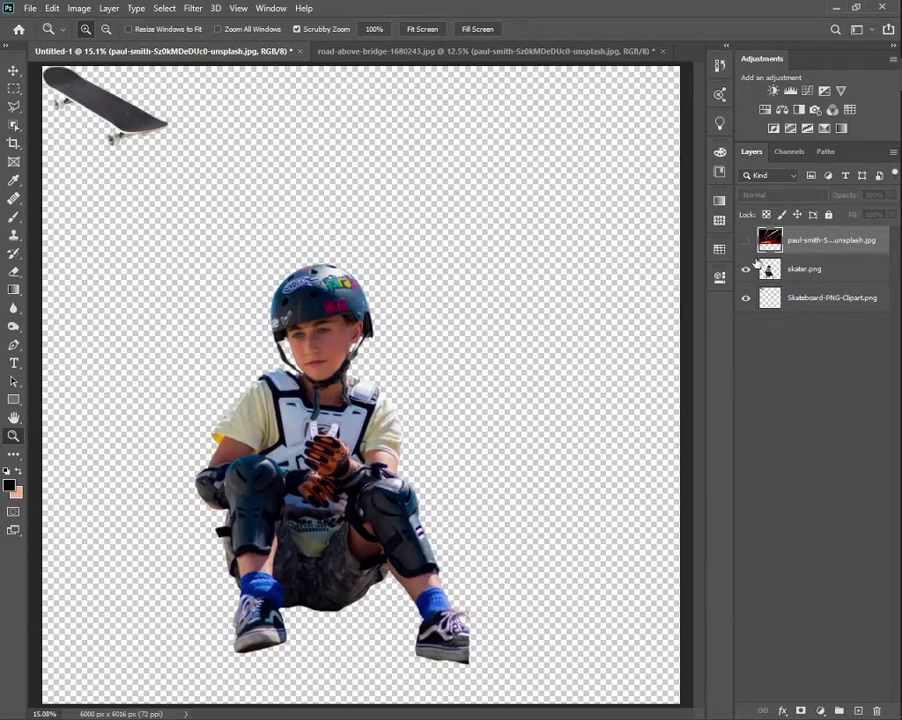
click(778, 272)
mouse_move(778, 272)
mouse_down()
mouse_move(765, 298)
mouse_move(782, 278)
mouse_up()
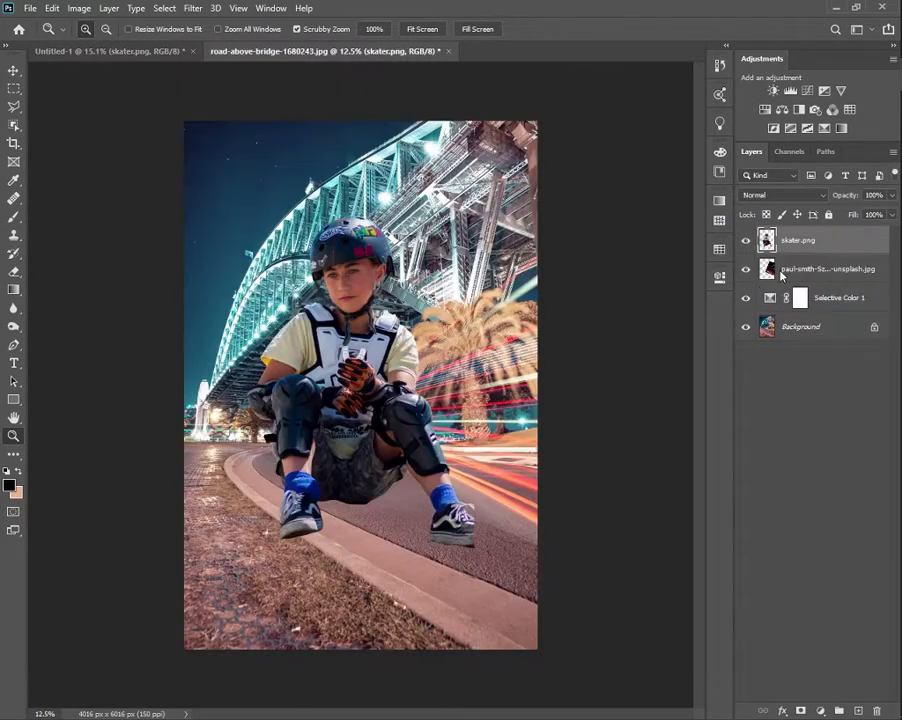
key(ctrl+t)
drag(359, 392, 419, 498)
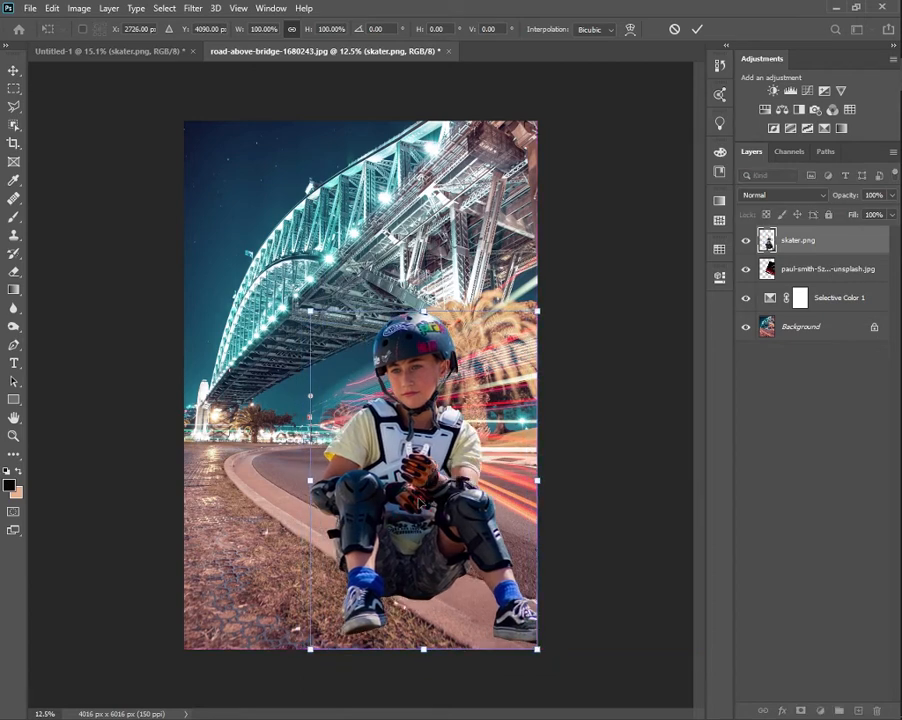
key(Return)
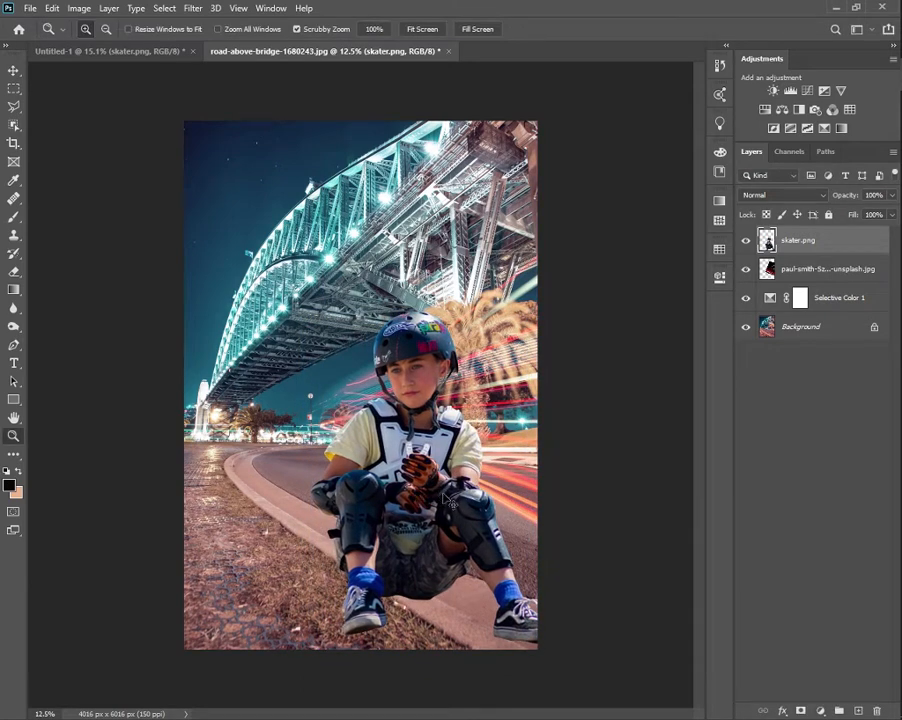
Step: Duplicate the skater layer and flip the lower copy vertically, positioned beneath the skater's feet
key(ctrl+j)
click(797, 272)
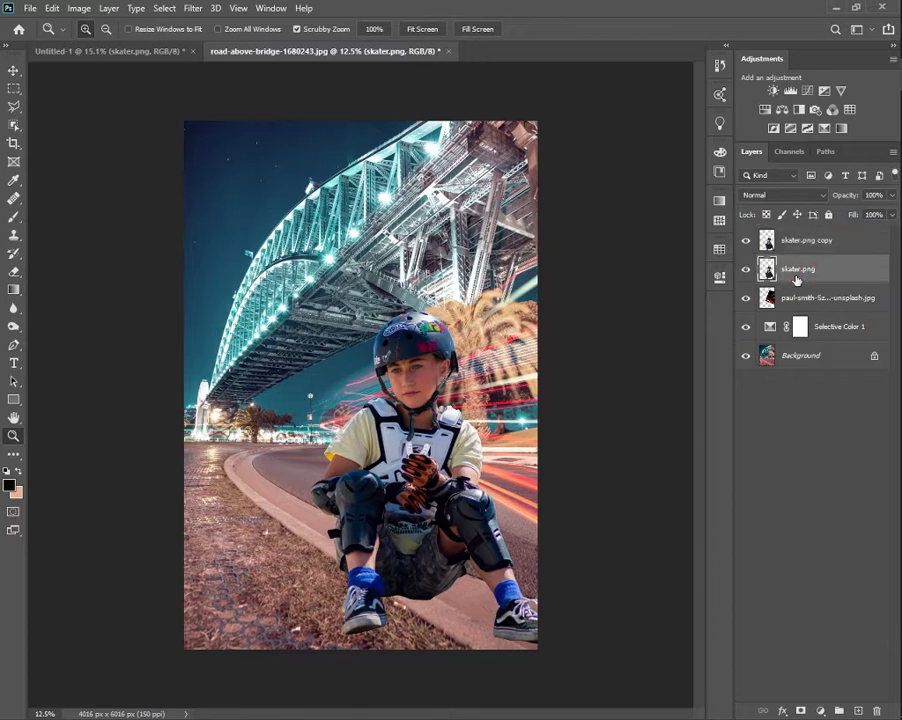
key(ctrl+t)
right_click(424, 438)
click(493, 687)
drag(462, 553, 482, 596)
key(Return)
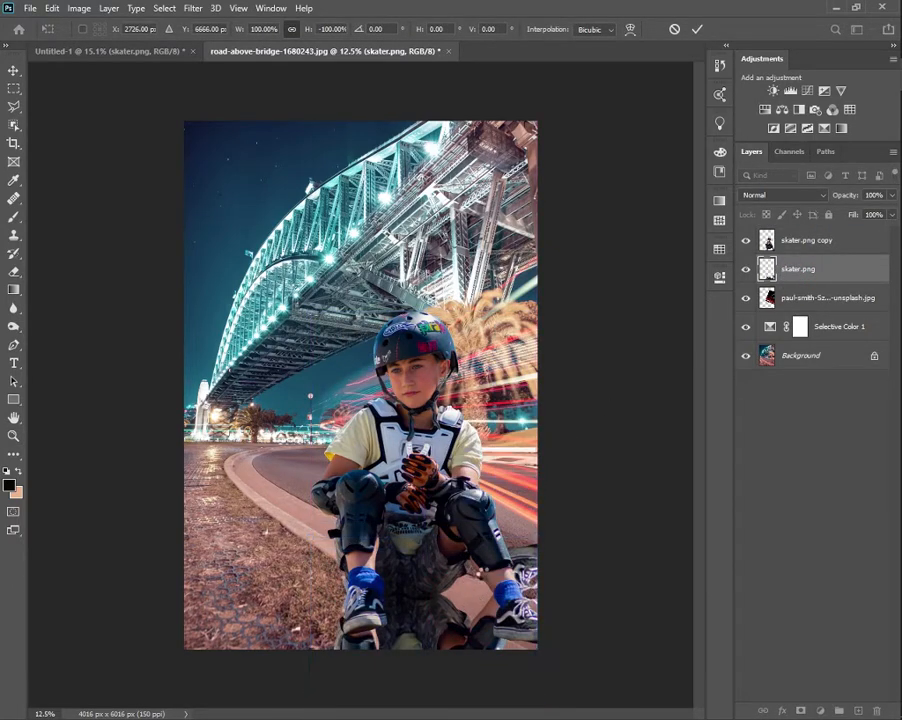
Step: Turn the flipped skater solid black by setting its Hue/Saturation Lightness to -100
key(z)
key(ctrl+u)
drag(247, 234, 138, 250)
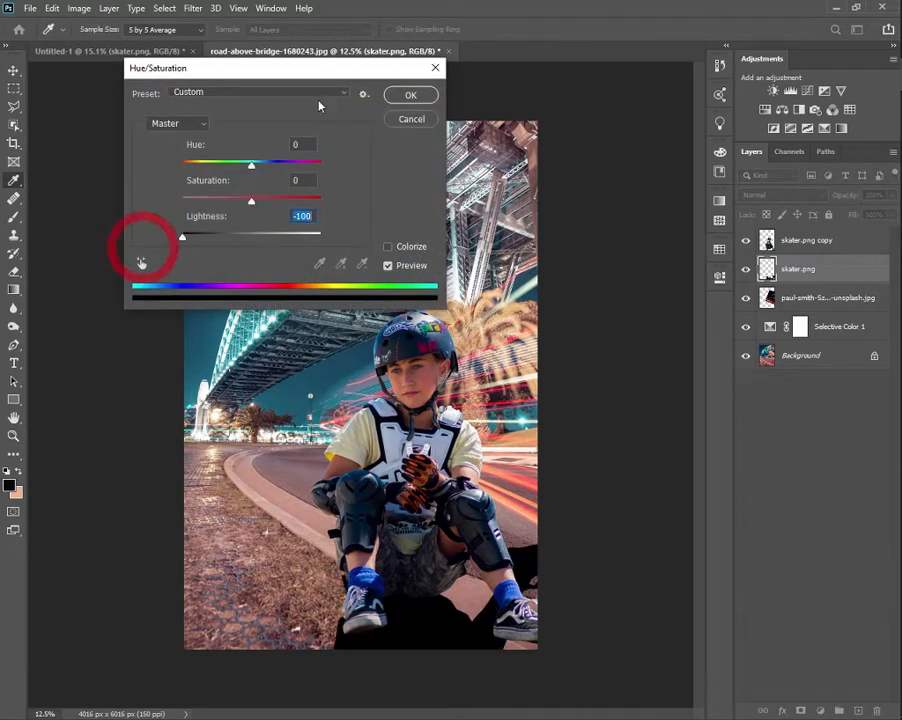
click(405, 94)
Step: Warp the black flipped skater so the shadow's upper edge slopes down toward the skater's right-hand shoe
key(ctrl+t)
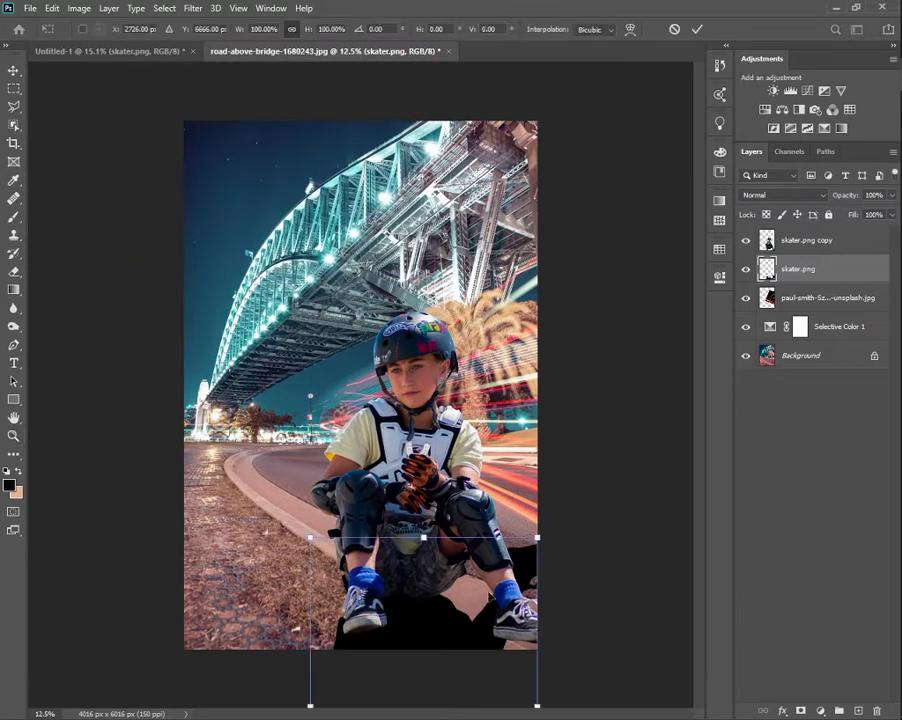
right_click(553, 337)
key(Escape)
right_click(543, 338)
click(572, 429)
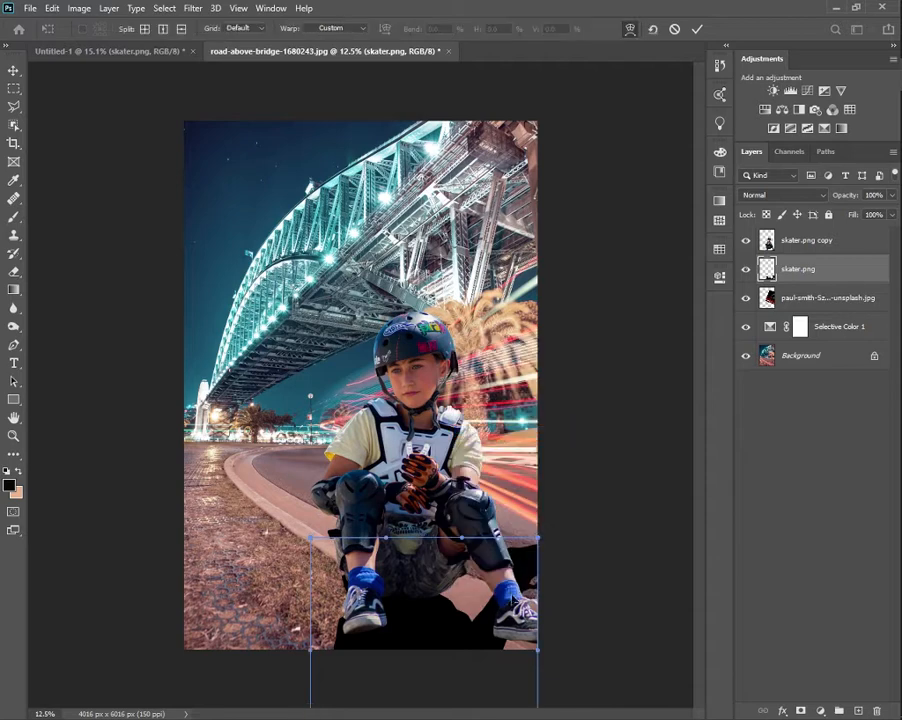
drag(514, 601, 533, 588)
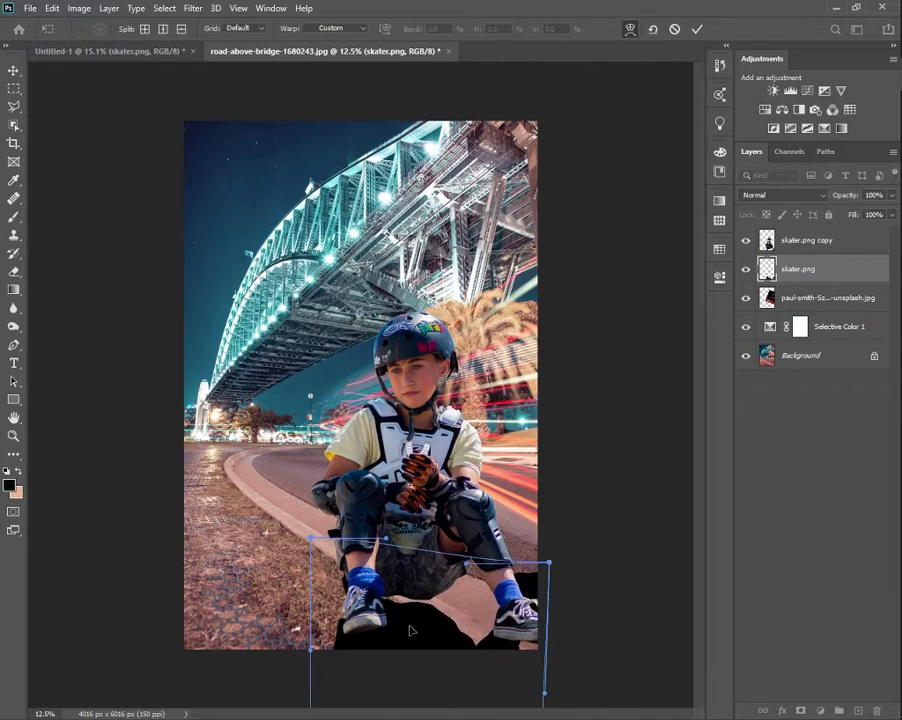
click(412, 606)
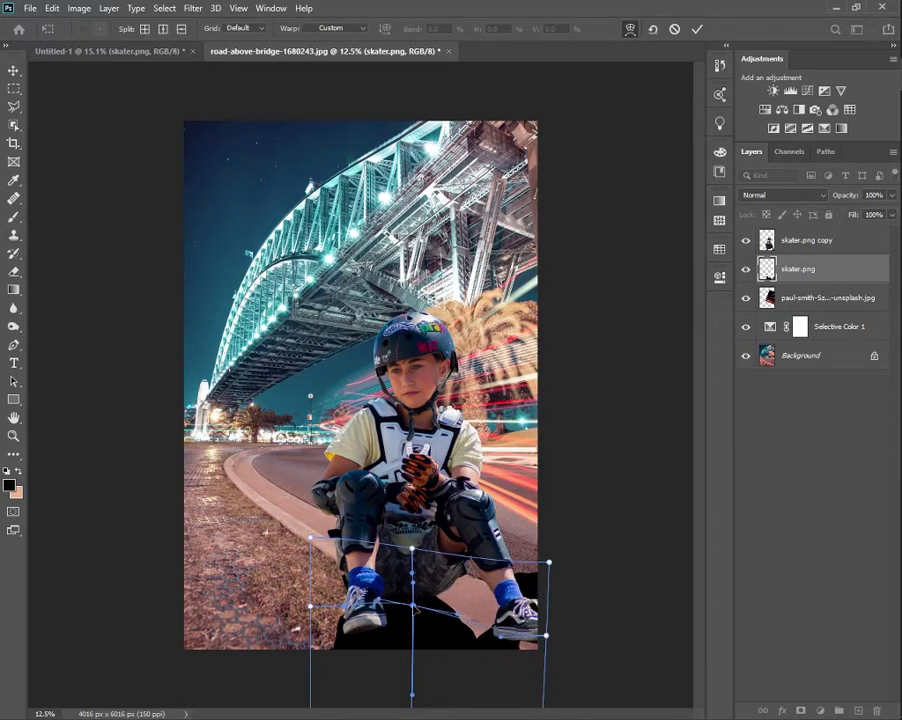
drag(545, 640, 560, 650)
key(Return)
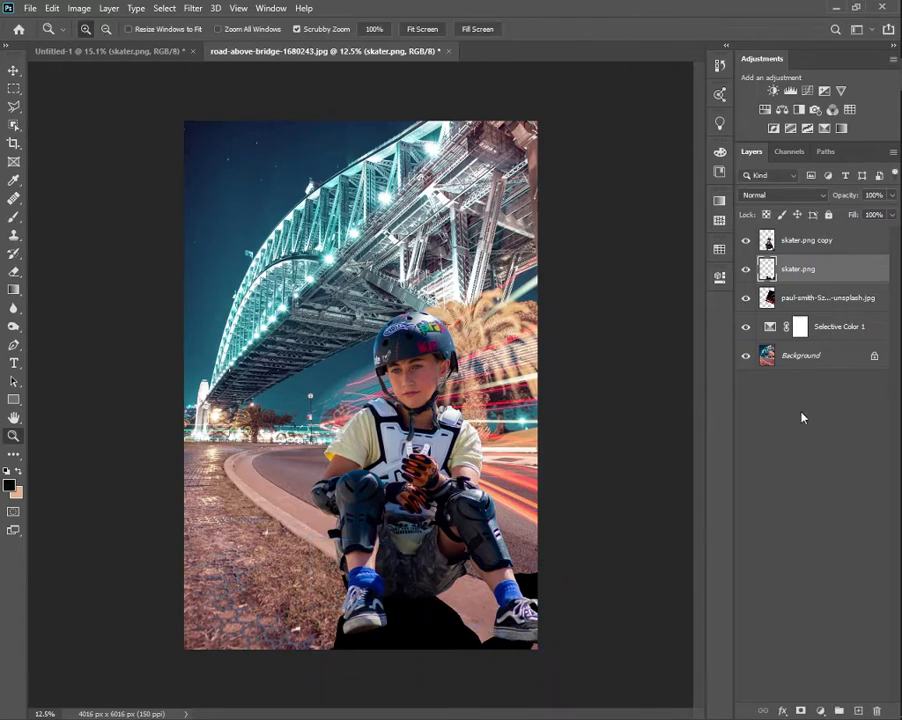
Step: Add a mask to the shadow layer and paint out the shadow around the right-hand shoe with a soft 440 px black brush
click(800, 710)
click(9, 217)
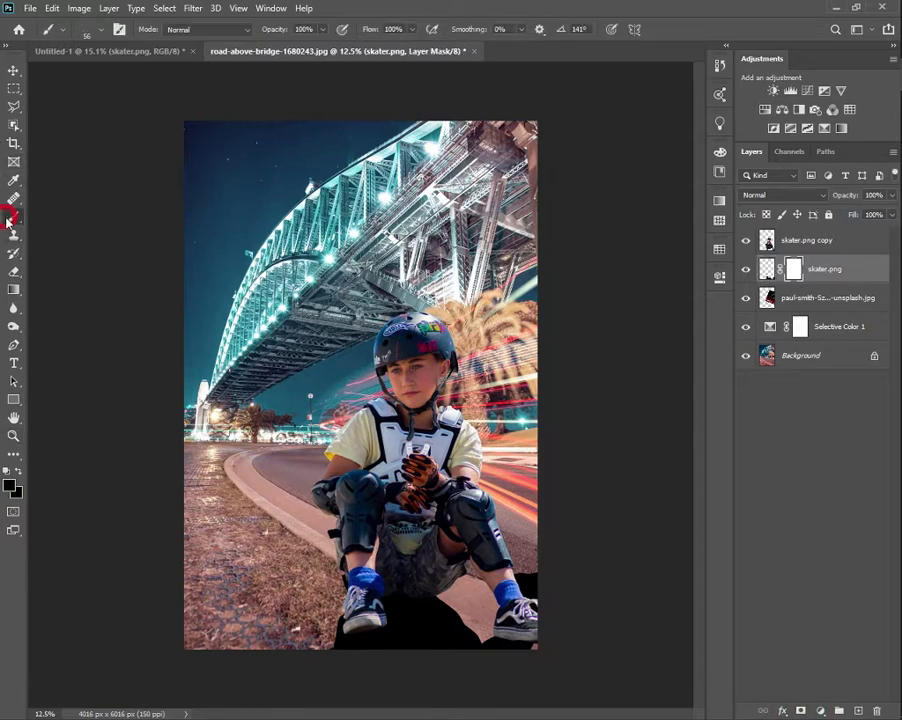
alt+drag(376, 184, 440, 186)
right_click(407, 218)
click(421, 352)
scroll(428, 357, up, 3)
click(515, 314)
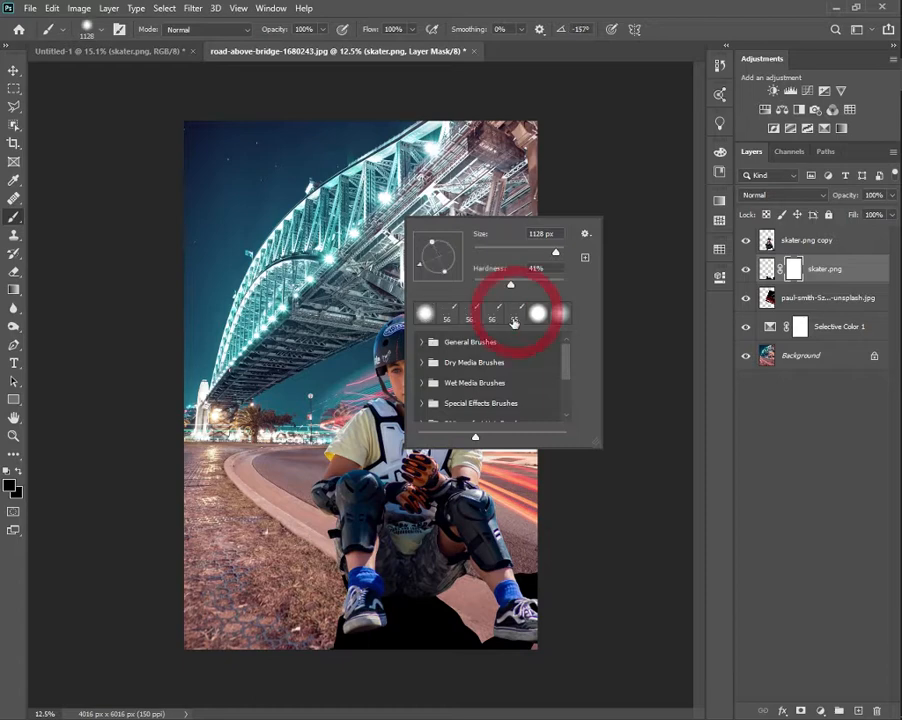
alt+drag(267, 243, 246, 241)
drag(535, 596, 495, 558)
drag(518, 586, 526, 593)
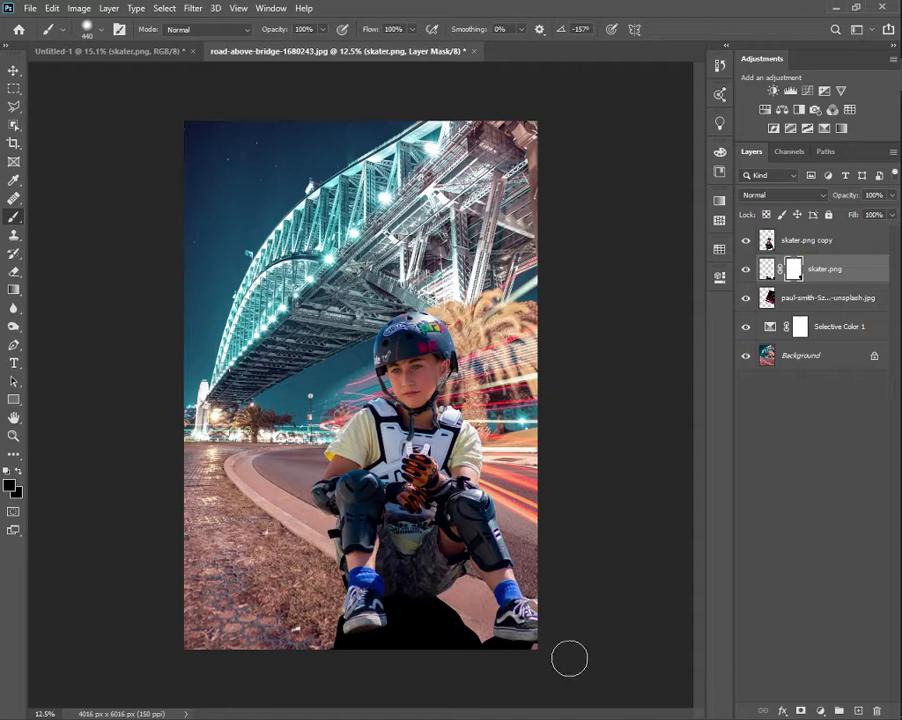
Step: Move the shadow layer below the light-trails layer and soften the shadow with a Gaussian Blur
key(ctrl+bracketleft)
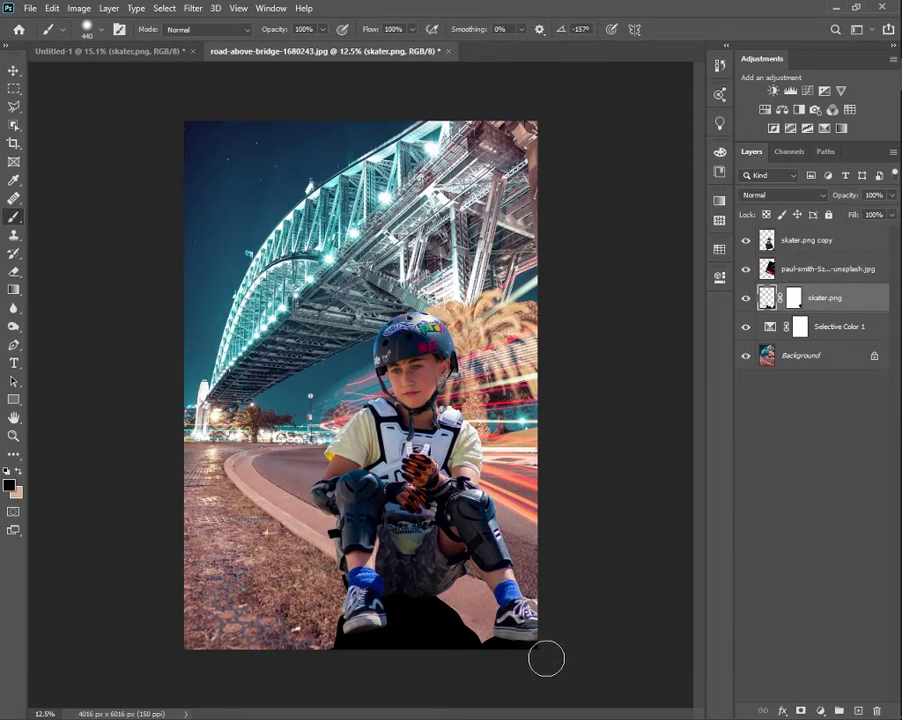
drag(525, 677, 549, 618)
click(765, 298)
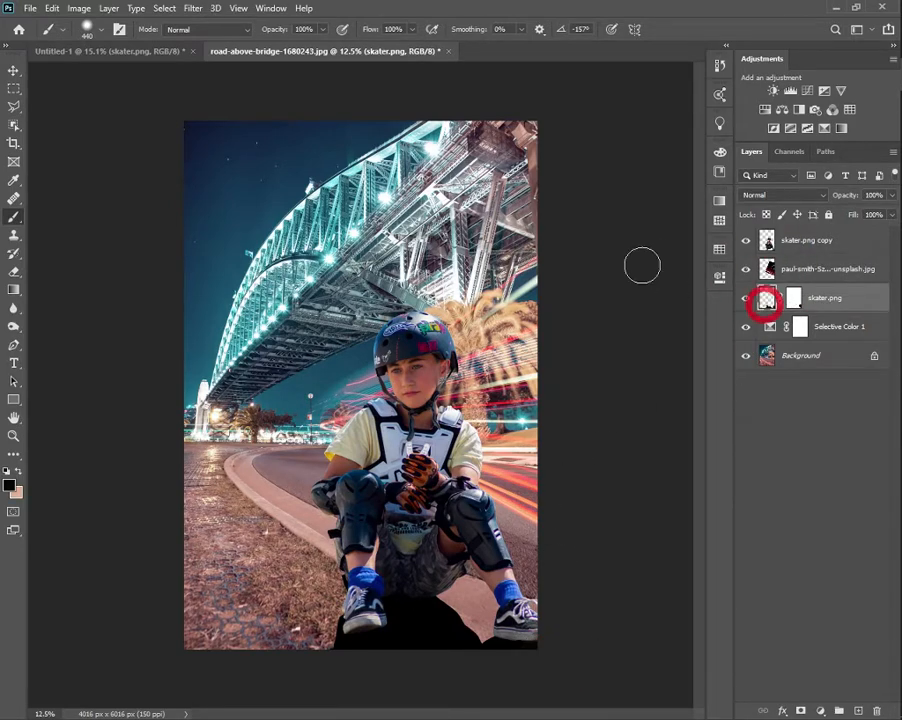
click(192, 8)
mouse_move(275, 167)
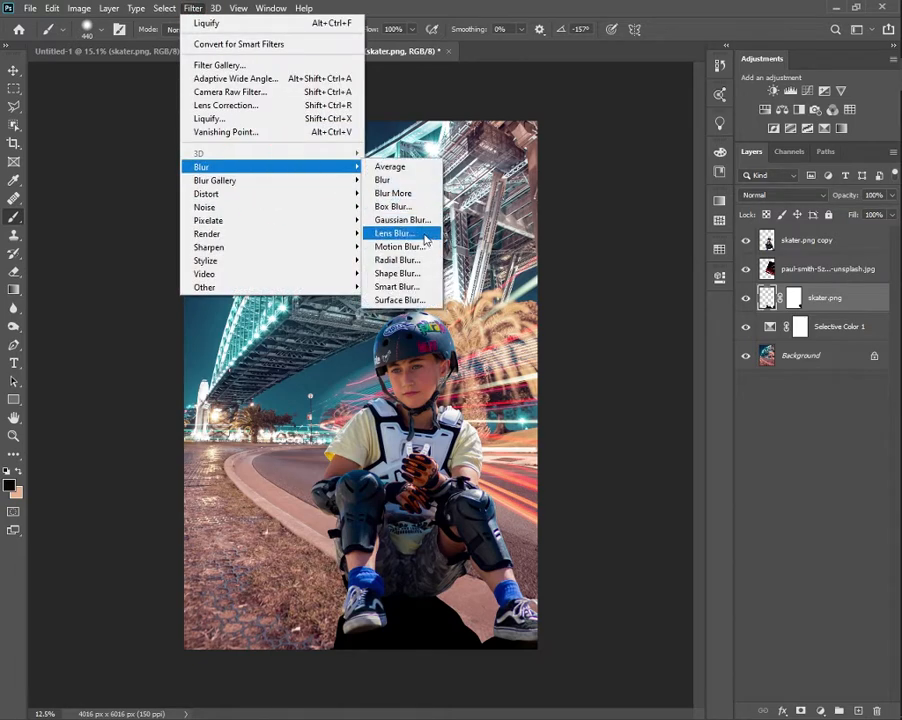
click(385, 220)
mouse_move(625, 489)
mouse_down()
mouse_move(648, 541)
mouse_move(640, 490)
mouse_up()
click(755, 298)
key(b)
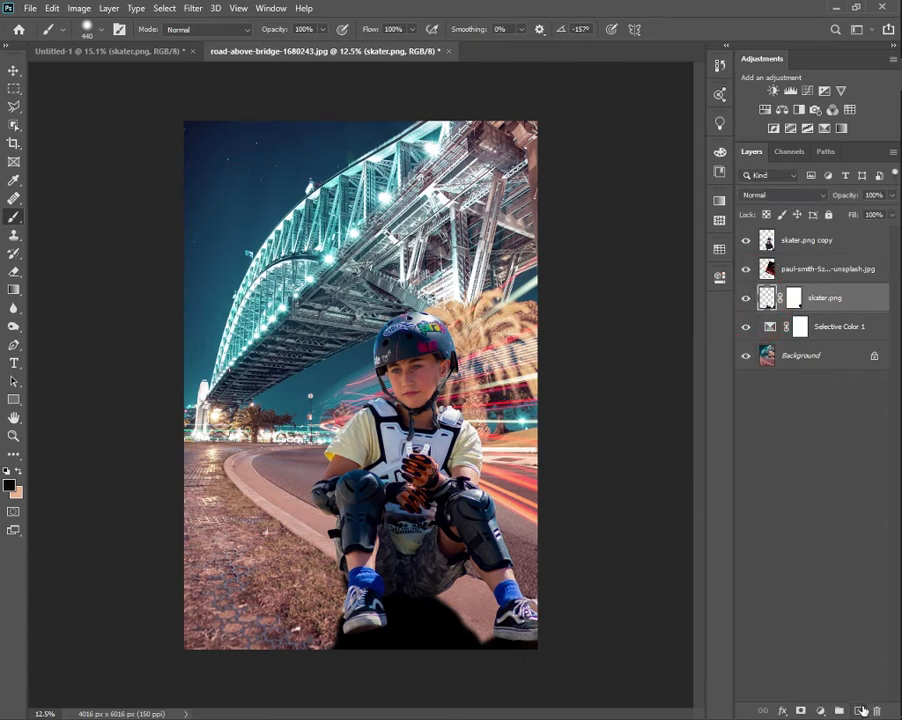
Step: Paint a soft black shadow on the grass beside the left-hand shoe on a new layer, using a 1000 px brush at 36% opacity
click(862, 710)
click(321, 29)
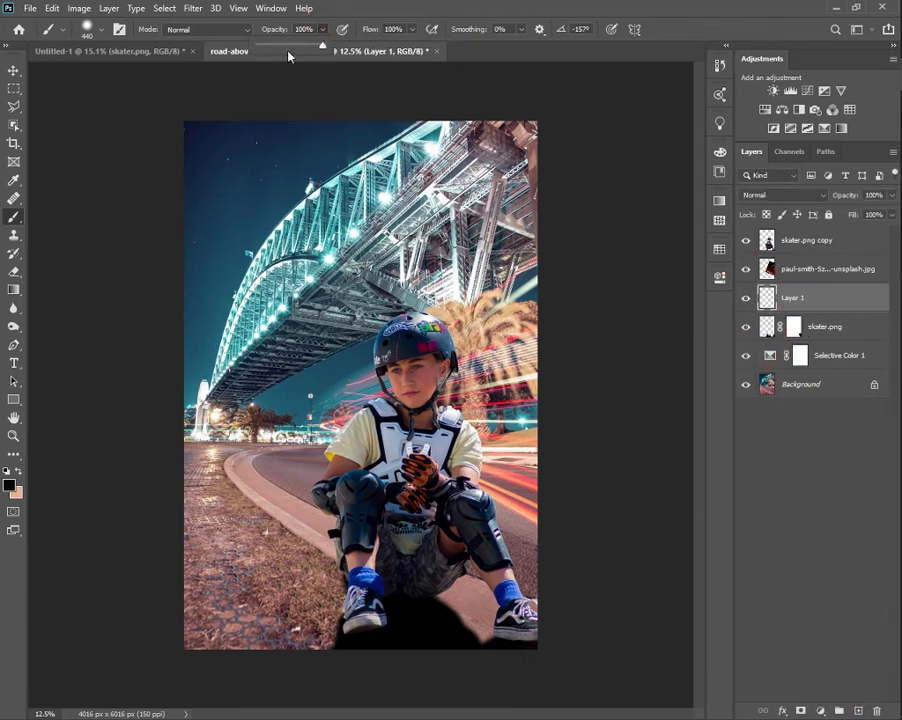
right_click(336, 597)
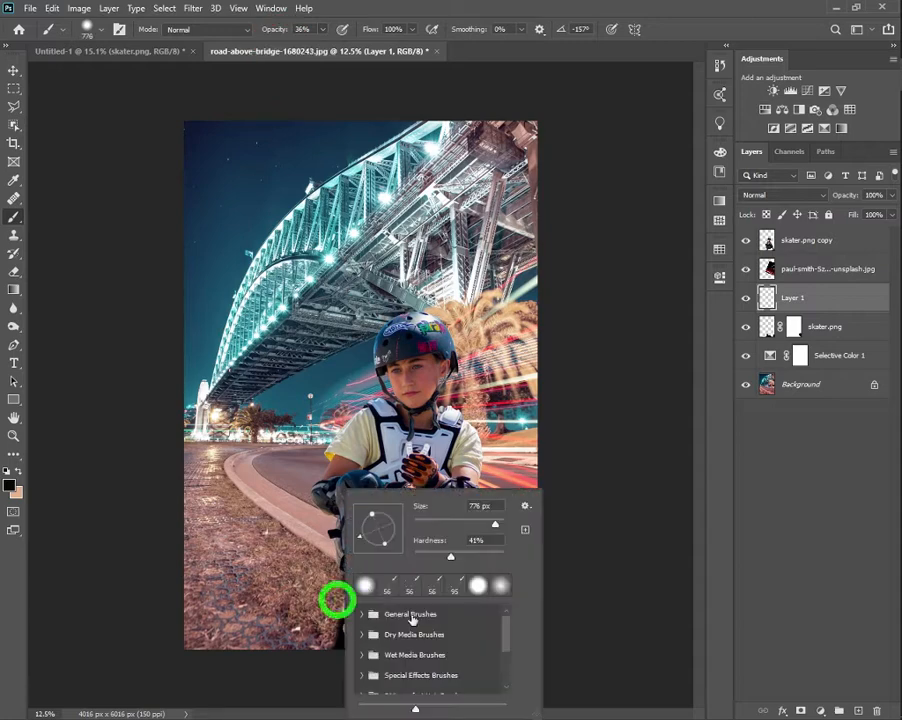
drag(450, 558, 356, 548)
key(Return)
key(bracketright)
key(bracketright)
key(bracketright)
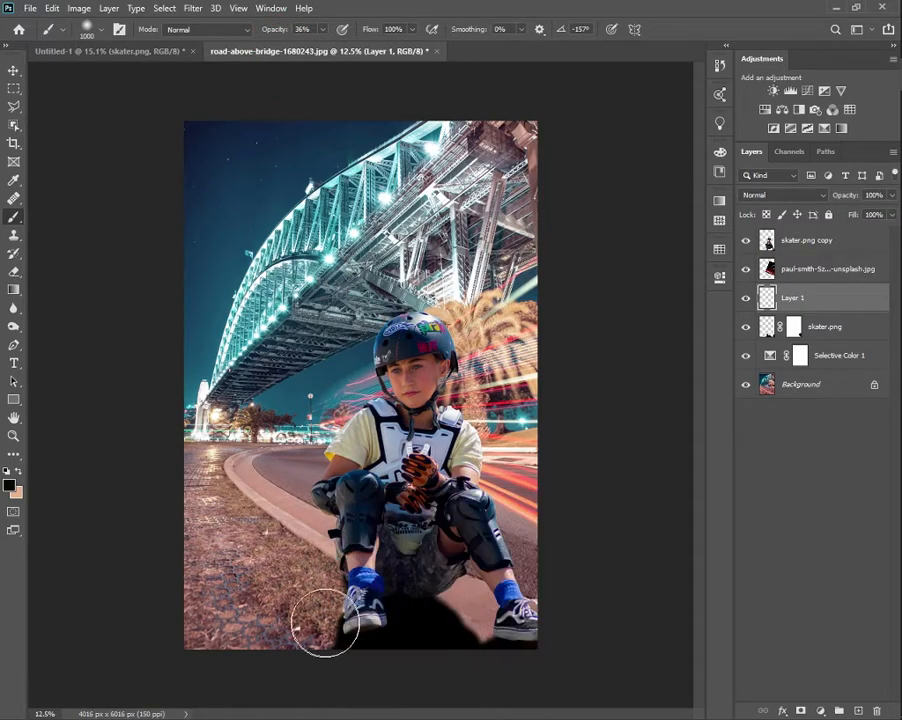
mouse_move(322, 624)
mouse_down()
mouse_move(274, 645)
mouse_move(329, 630)
mouse_move(314, 645)
mouse_move(331, 614)
mouse_move(239, 668)
mouse_move(321, 627)
mouse_move(331, 604)
mouse_move(306, 666)
mouse_move(321, 669)
mouse_move(374, 605)
mouse_move(354, 650)
mouse_move(382, 608)
mouse_move(376, 581)
mouse_move(352, 622)
mouse_move(300, 663)
mouse_up()
key(x)
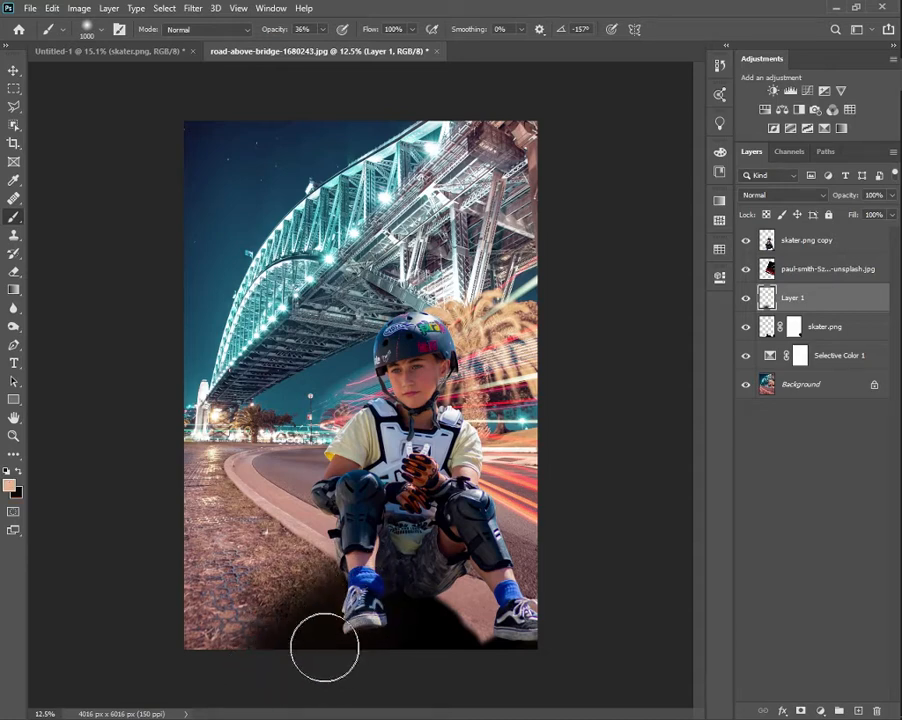
Step: Fade the outer edge of the painted grass shadow with a soft eraser at 16% opacity
key(e)
drag(273, 338, 304, 338)
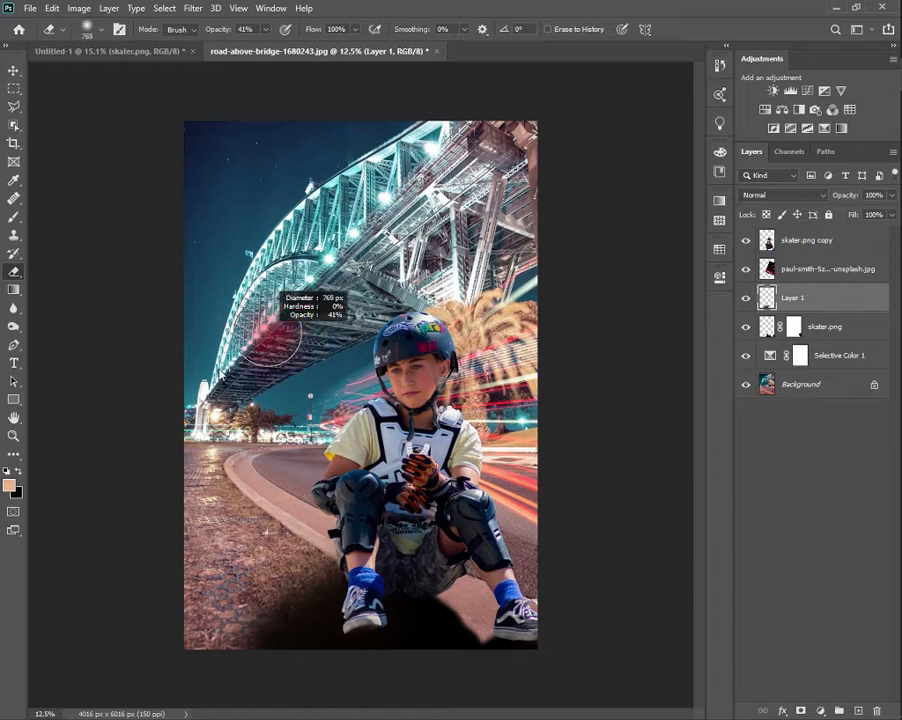
drag(219, 30, 196, 29)
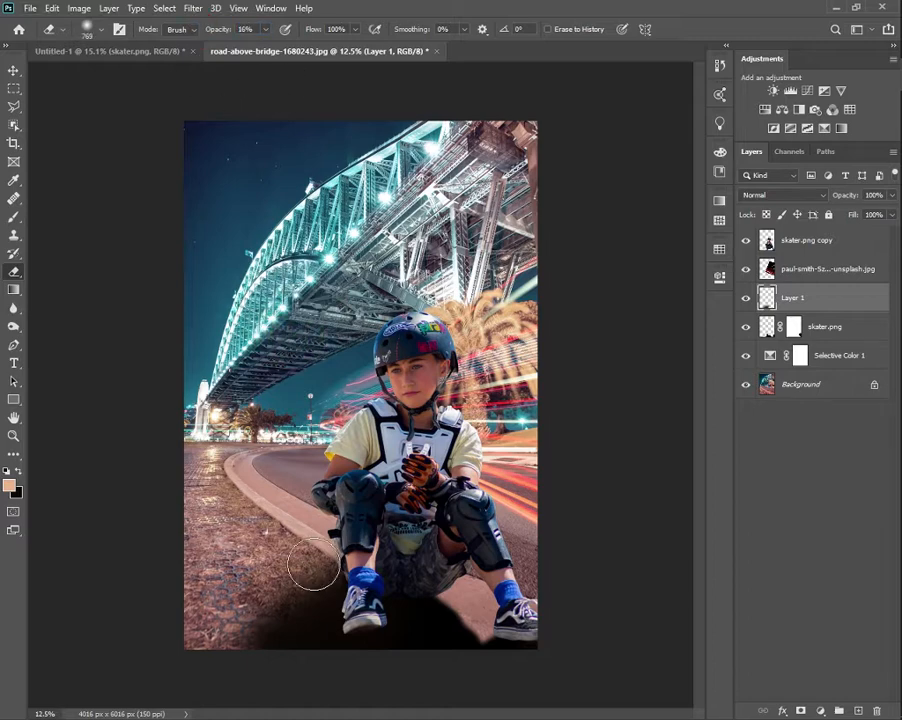
drag(256, 648, 294, 654)
scroll(419, 642, down, 1)
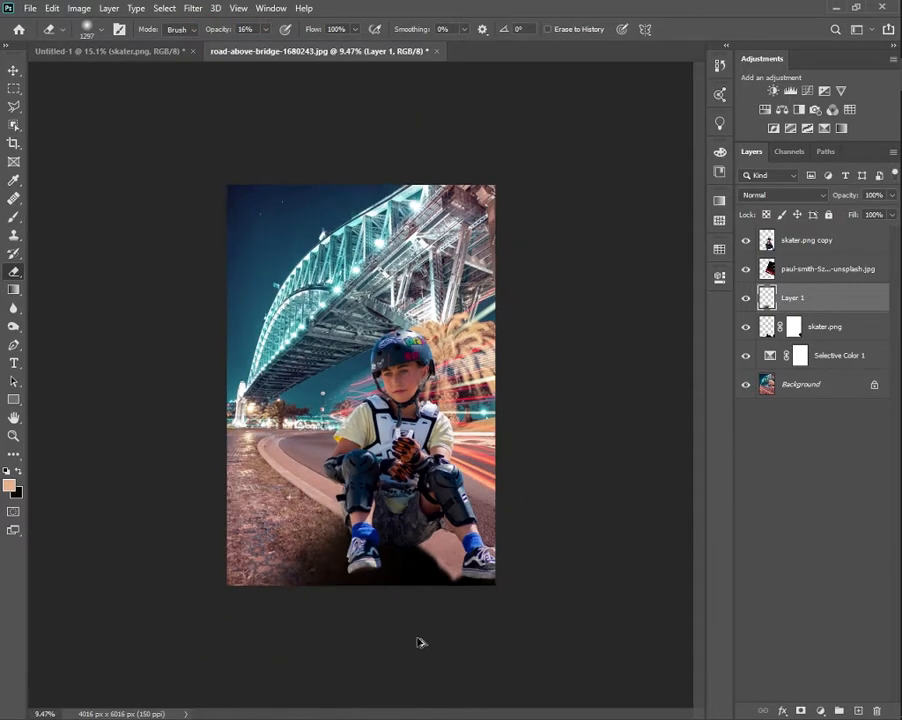
Step: Add a new empty layer clipped to the skater.png copy layer
scroll(422, 588, down, 1)
scroll(422, 585, up, 2)
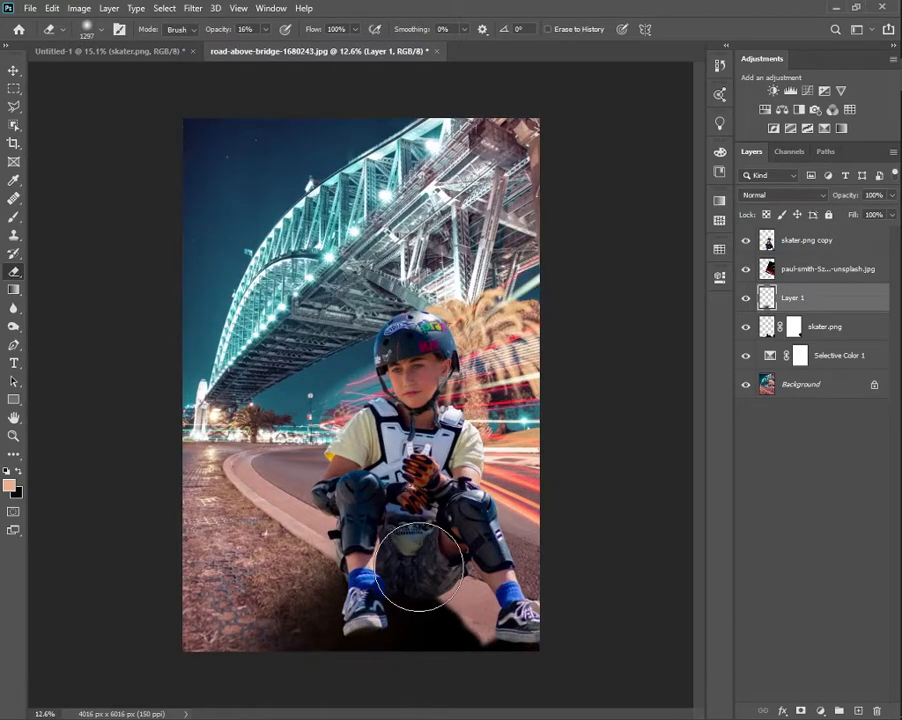
click(790, 250)
click(858, 710)
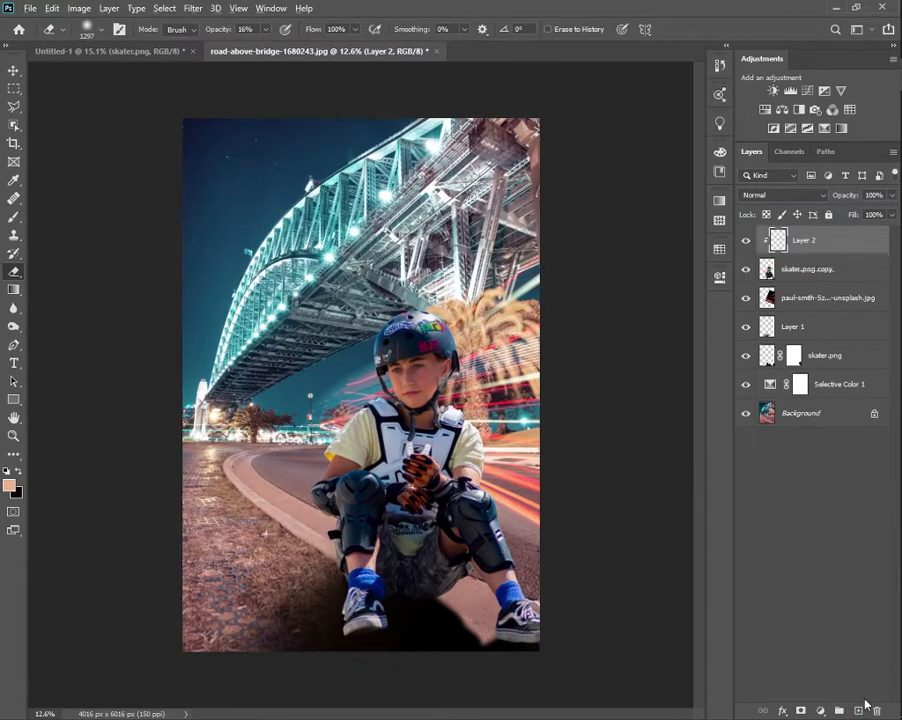
Step: Paint soft black shading over the soles of both shoes on the clipped layer with a 36% opacity brush
scroll(395, 393, up, 1)
drag(395, 393, 299, 123)
key(b)
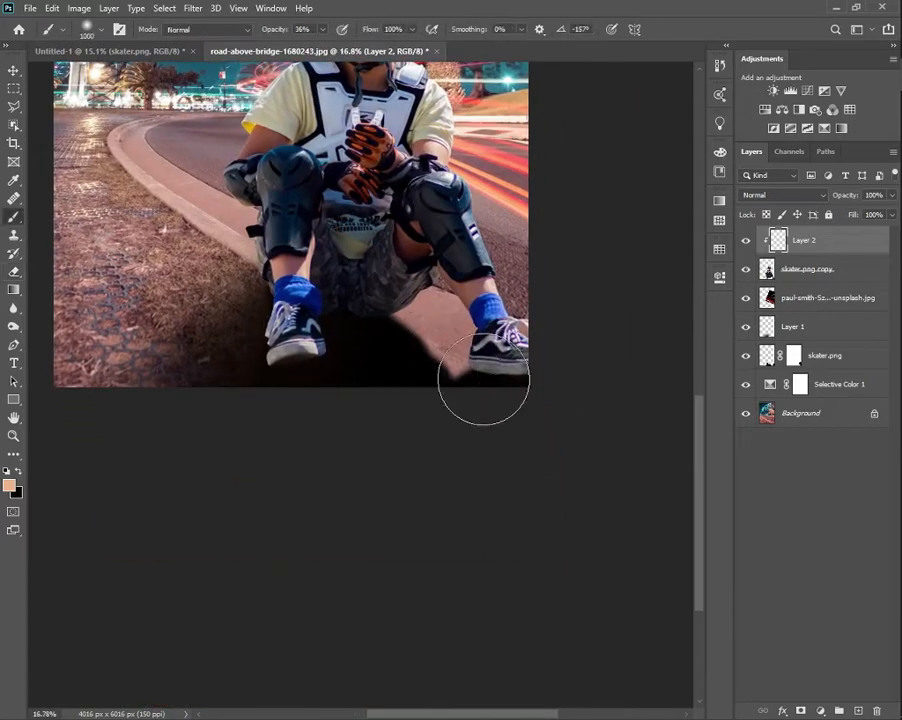
key(x)
drag(469, 378, 434, 364)
mouse_move(513, 375)
mouse_down()
mouse_move(456, 381)
mouse_move(539, 378)
mouse_move(459, 386)
mouse_move(448, 375)
mouse_move(456, 369)
mouse_move(338, 381)
mouse_move(281, 364)
mouse_move(300, 374)
mouse_move(340, 369)
mouse_move(305, 370)
mouse_move(360, 390)
mouse_up()
mouse_move(336, 348)
mouse_down()
mouse_move(322, 350)
mouse_move(359, 397)
mouse_up()
click(796, 362)
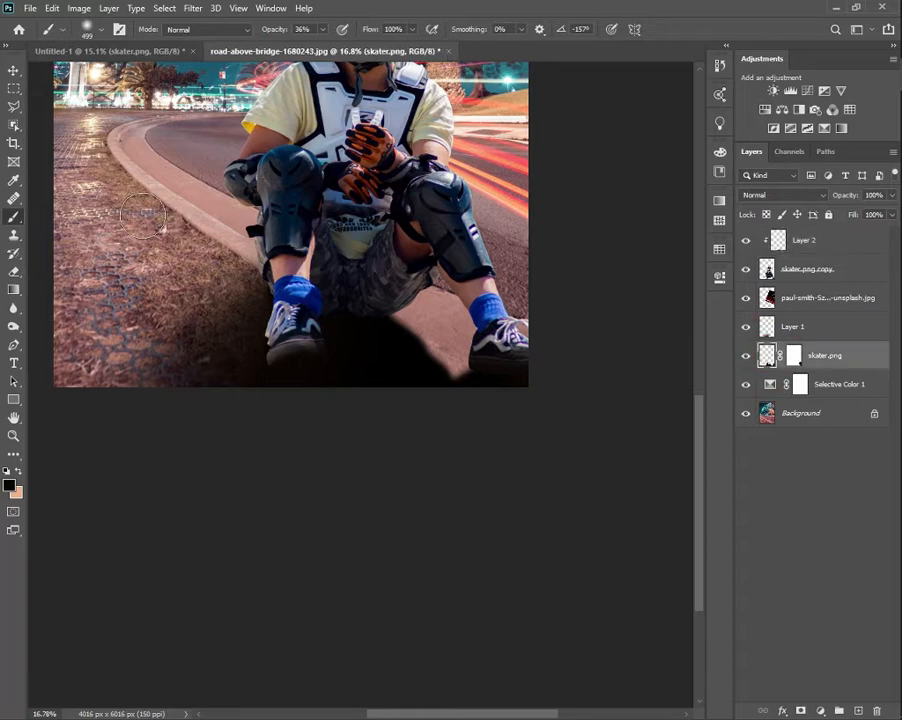
key(g)
drag(262, 479, 314, 401)
key(ctrl+z)
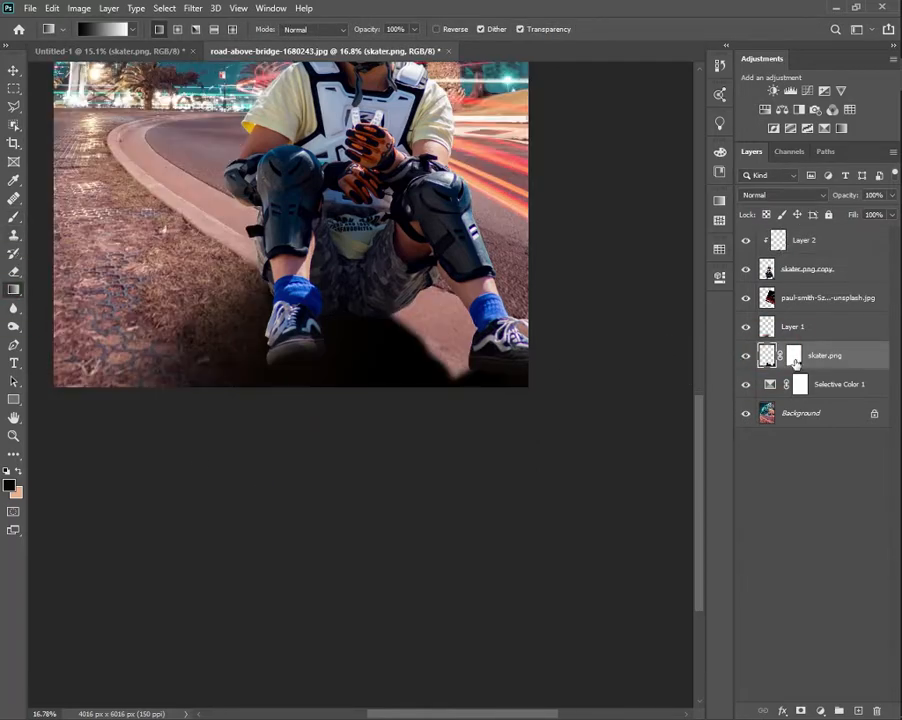
key(ctrl+backslash)
drag(314, 366, 313, 364)
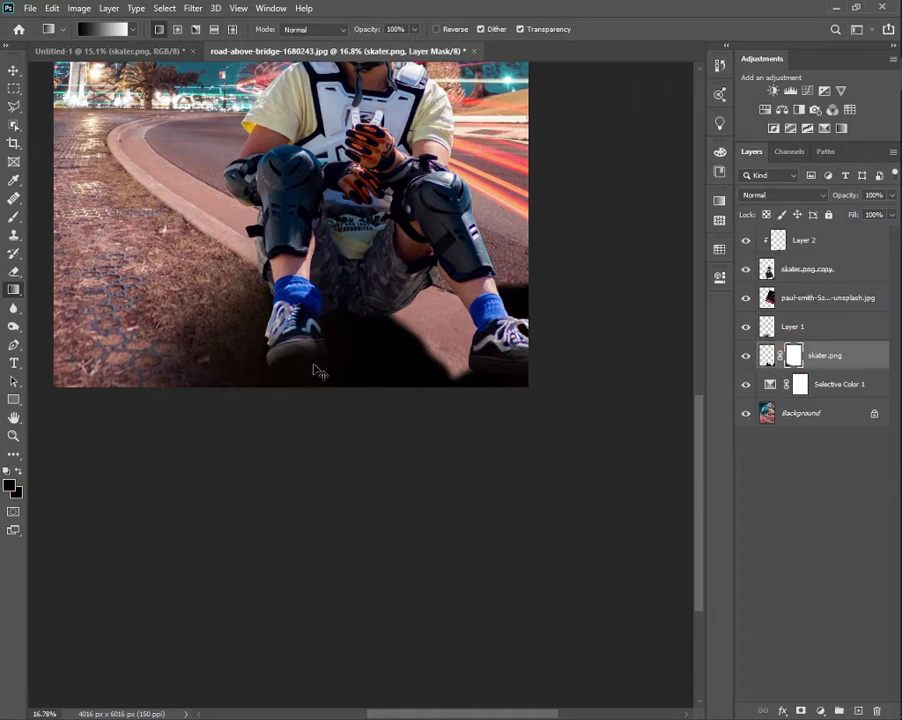
right_click(793, 355)
click(785, 390)
key(ctrl+z)
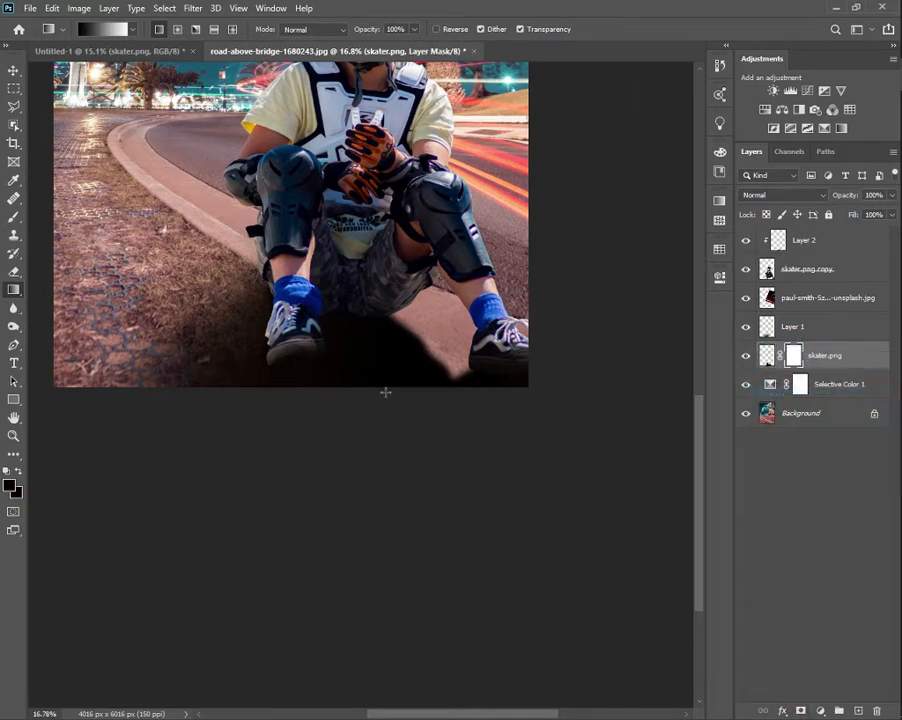
Step: Fade the lower-left part of the skater.png shadow with a linear black-to-white gradient on its mask, and check it with Layer 1 hidden
drag(306, 406, 311, 406)
drag(340, 347, 340, 347)
drag(247, 425, 237, 427)
drag(312, 346, 183, 485)
drag(276, 358, 143, 469)
drag(372, 302, 265, 432)
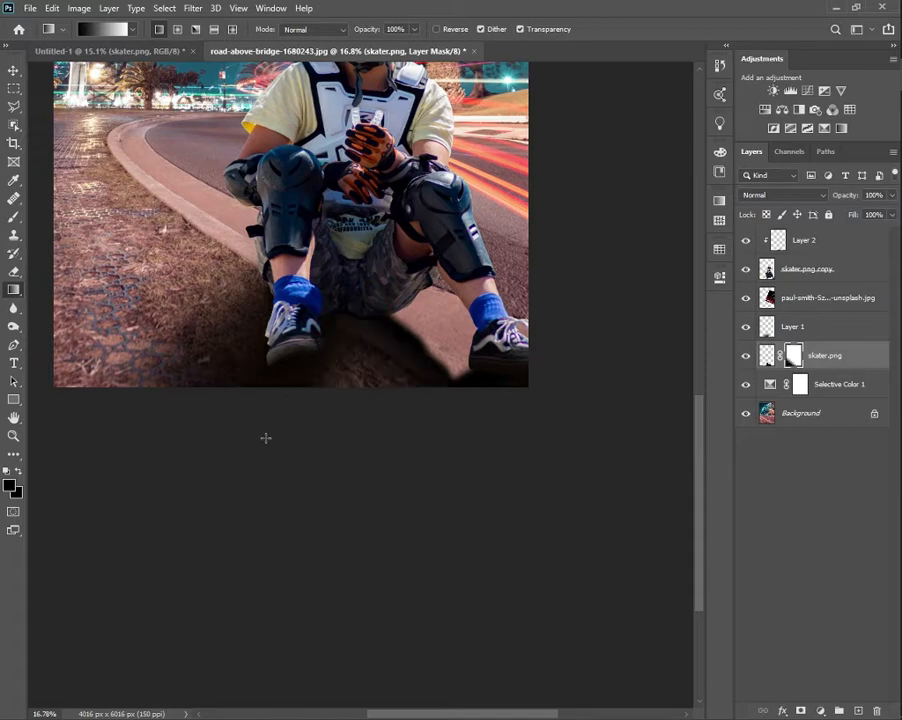
drag(325, 340, 264, 426)
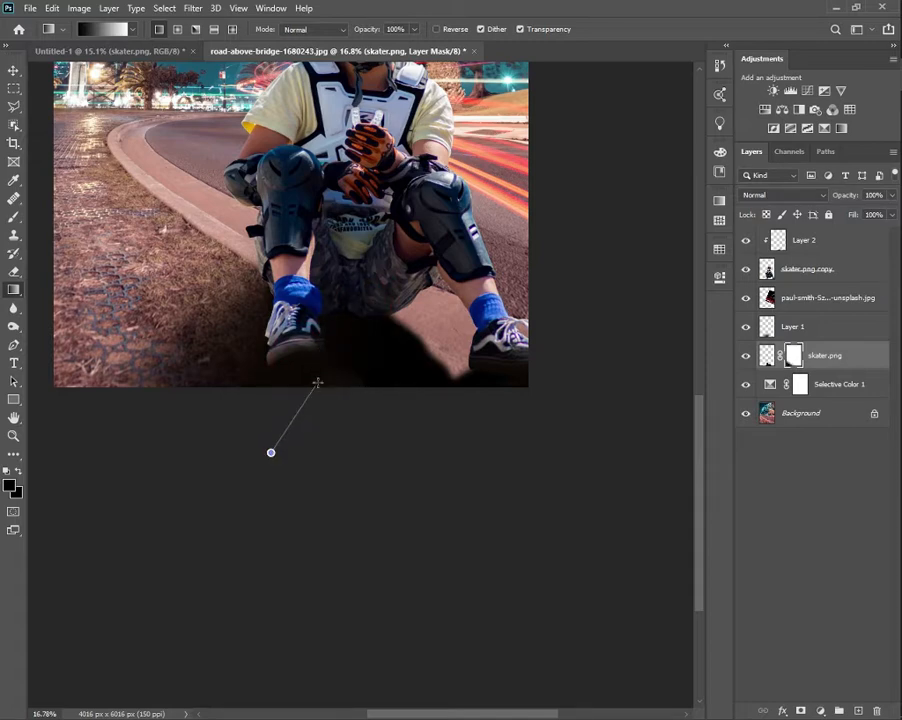
drag(318, 382, 329, 363)
drag(326, 501, 365, 348)
drag(304, 437, 347, 346)
drag(322, 403, 346, 346)
drag(276, 407, 325, 346)
click(745, 326)
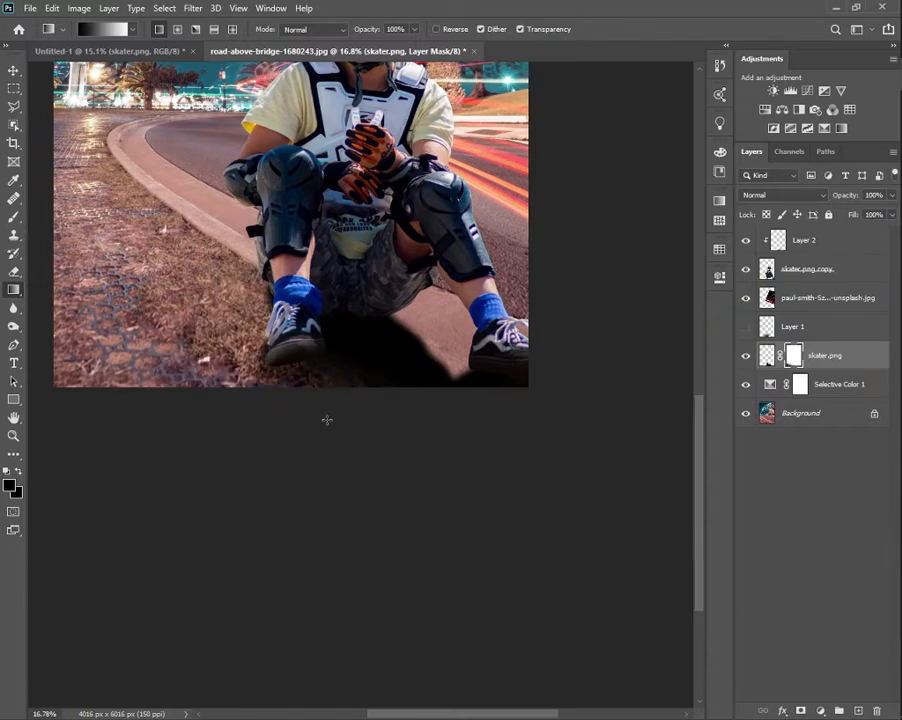
click(746, 326)
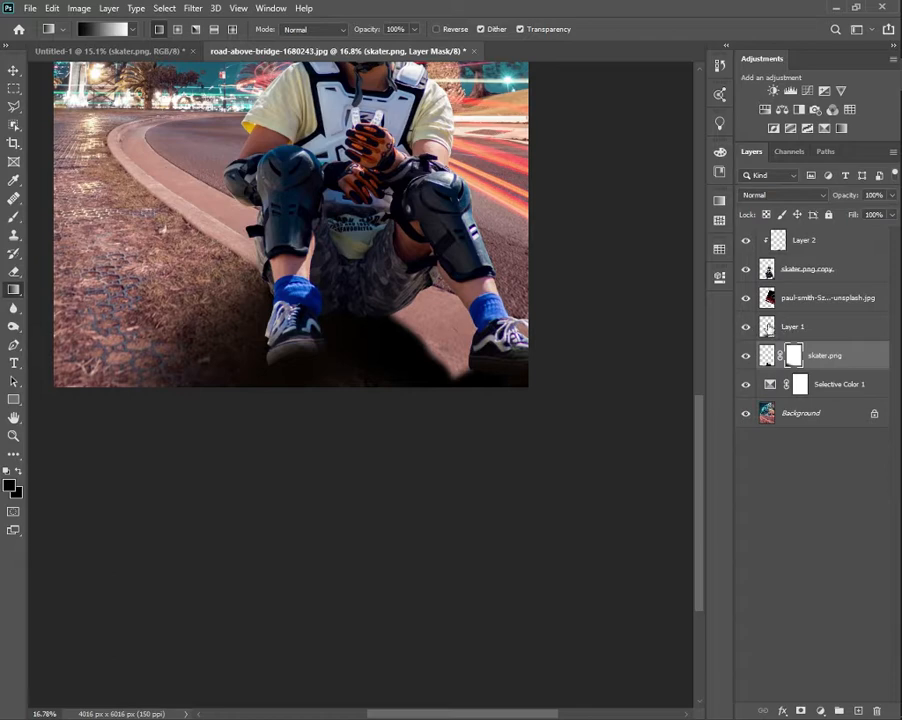
Step: Activate the skater.png layer's mask and set the brush's foreground colour to white (ffffff)
click(768, 327)
key(e)
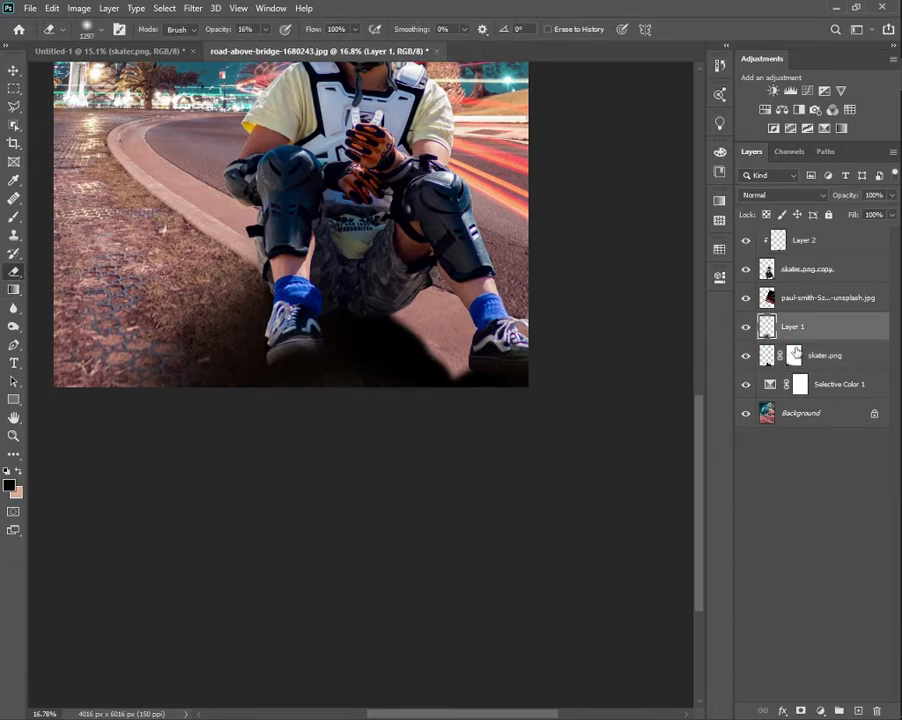
click(795, 356)
key(v)
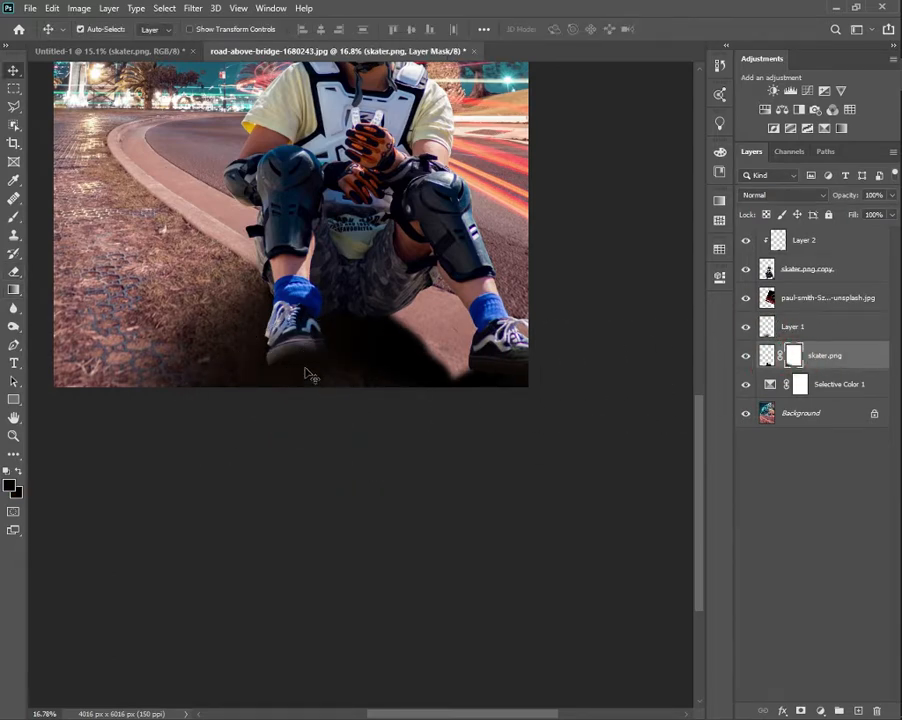
key(b)
click(10, 486)
text(ffffff)
key(Return)
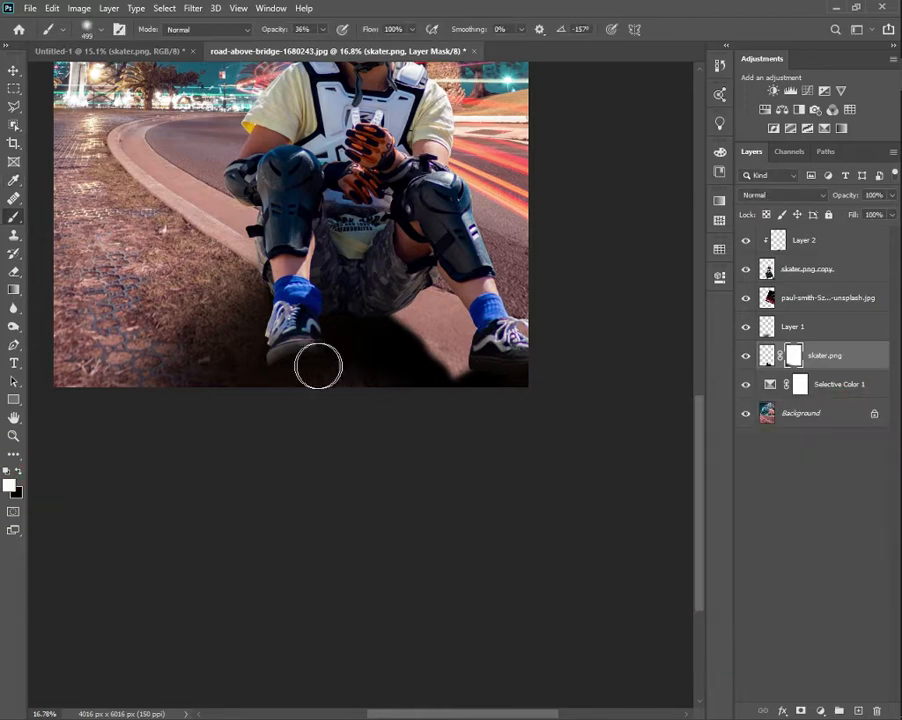
scroll(548, 395, down, 3)
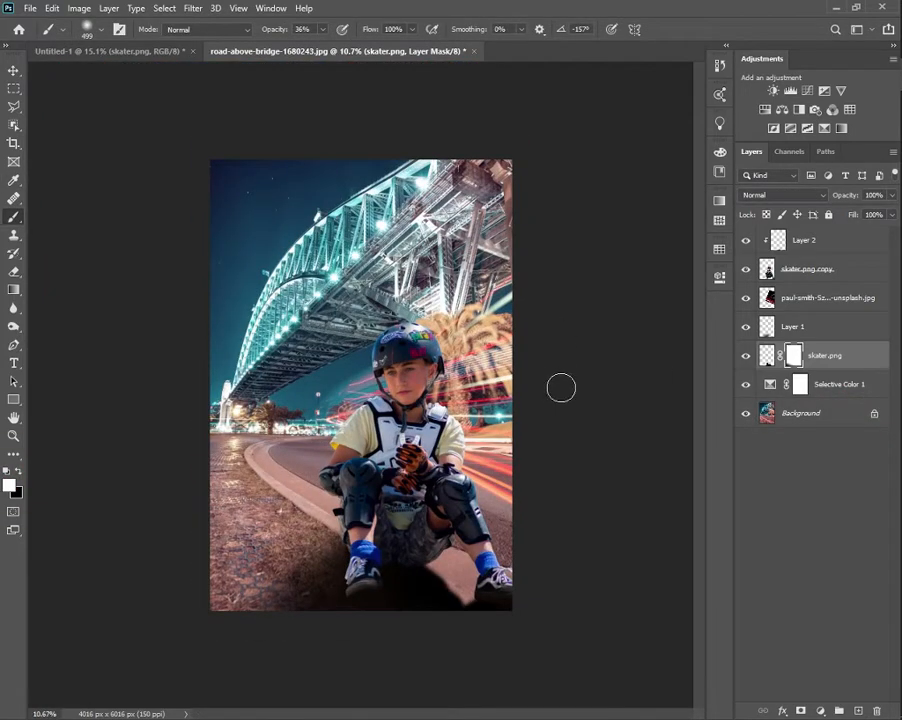
Step: Add a Color Balance adjustment clipped to the skater above Layer 2, and shift the midtones slightly toward cyan and yellow
click(811, 252)
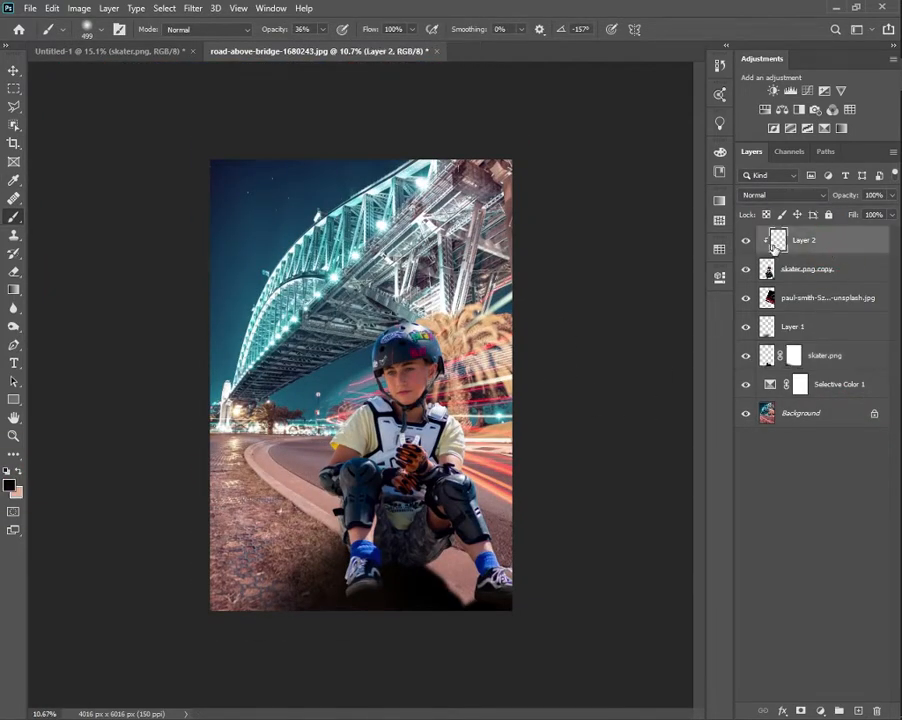
click(782, 109)
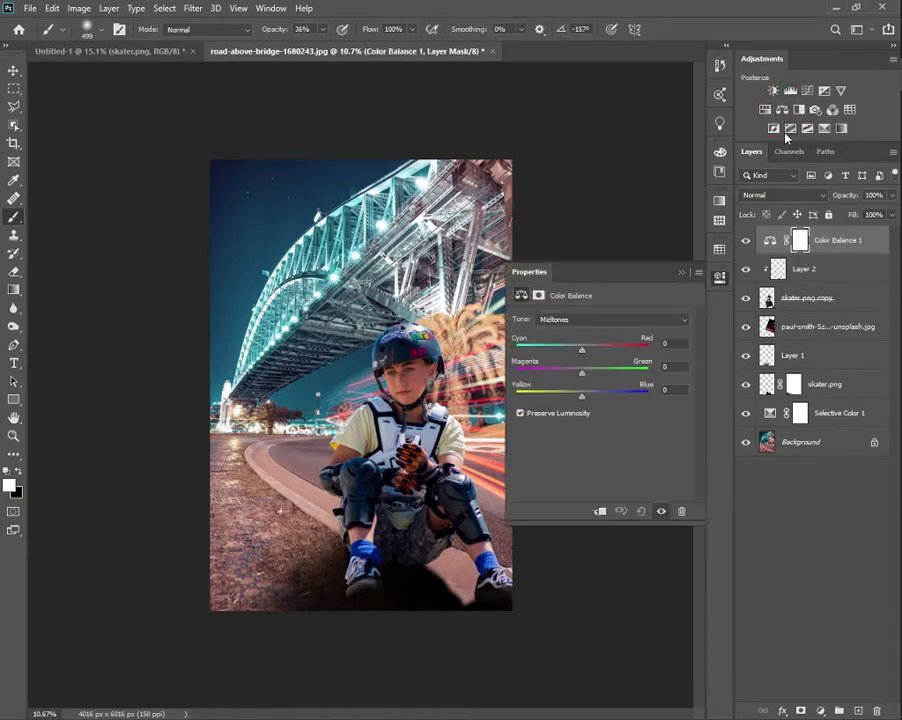
drag(558, 353, 567, 351)
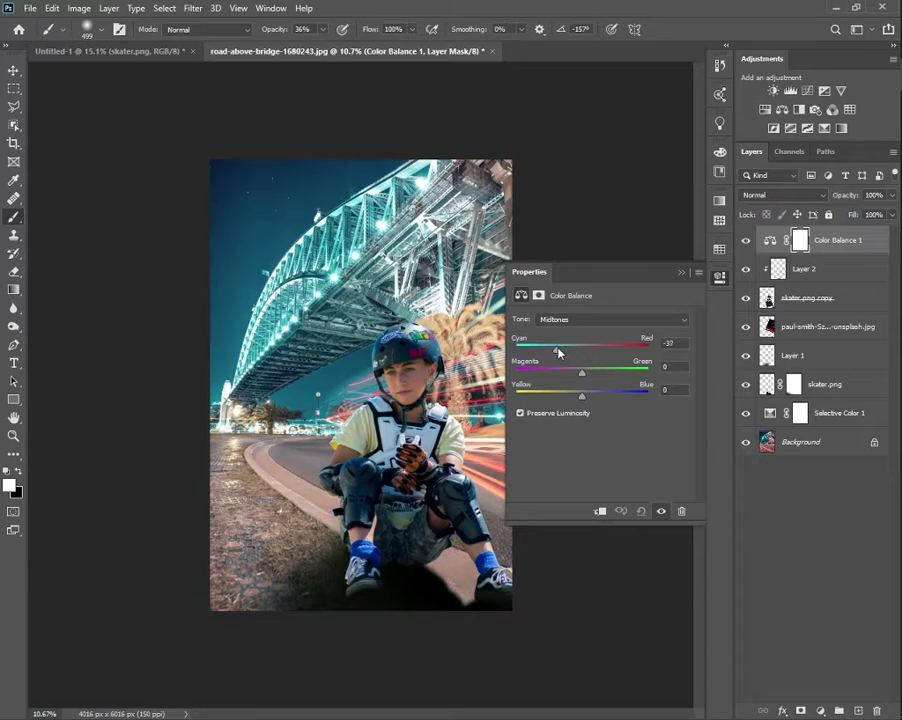
click(600, 511)
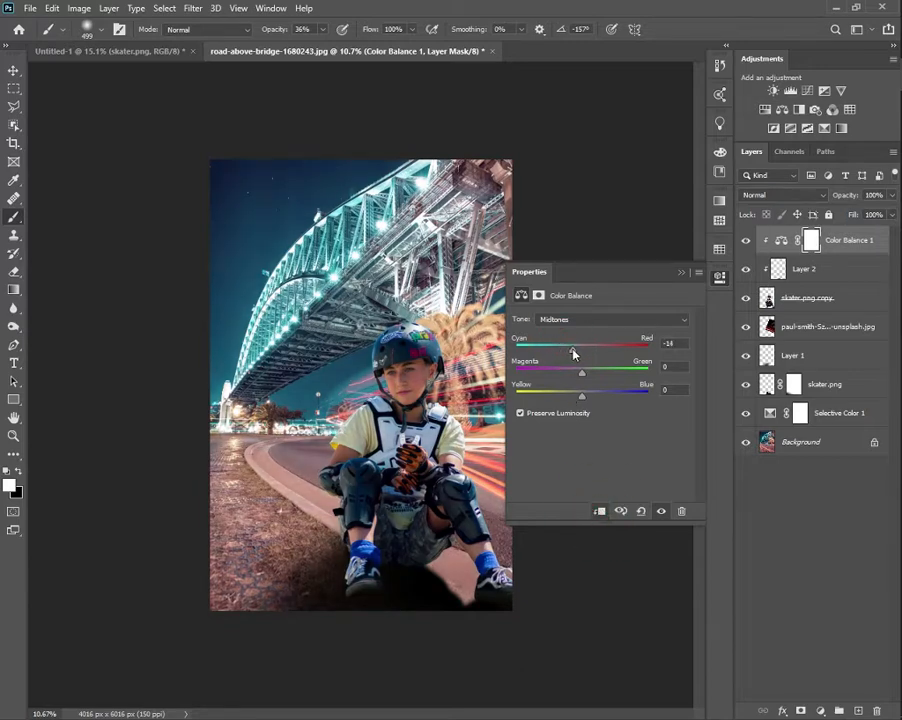
drag(574, 352, 576, 352)
drag(570, 399, 572, 398)
Step: Set the Color Balance shadows to cyan -27, magenta -7 and yellow -6
click(660, 319)
click(648, 320)
drag(582, 352, 579, 398)
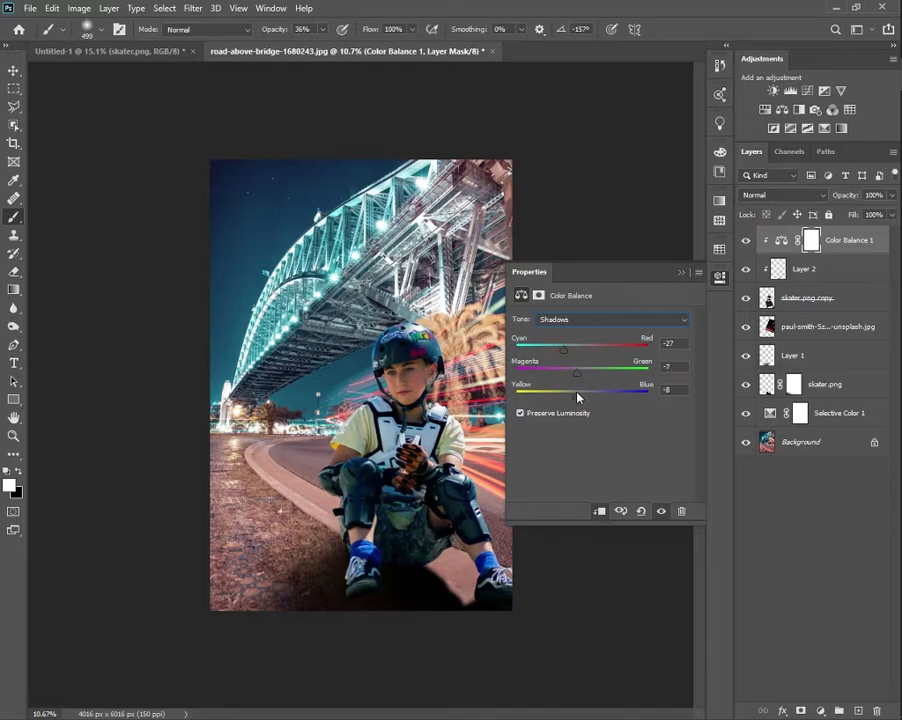
Step: Set the Color Balance highlights to cyan -26, magenta -25 and yellow -26
click(620, 319)
click(616, 357)
drag(582, 349, 556, 349)
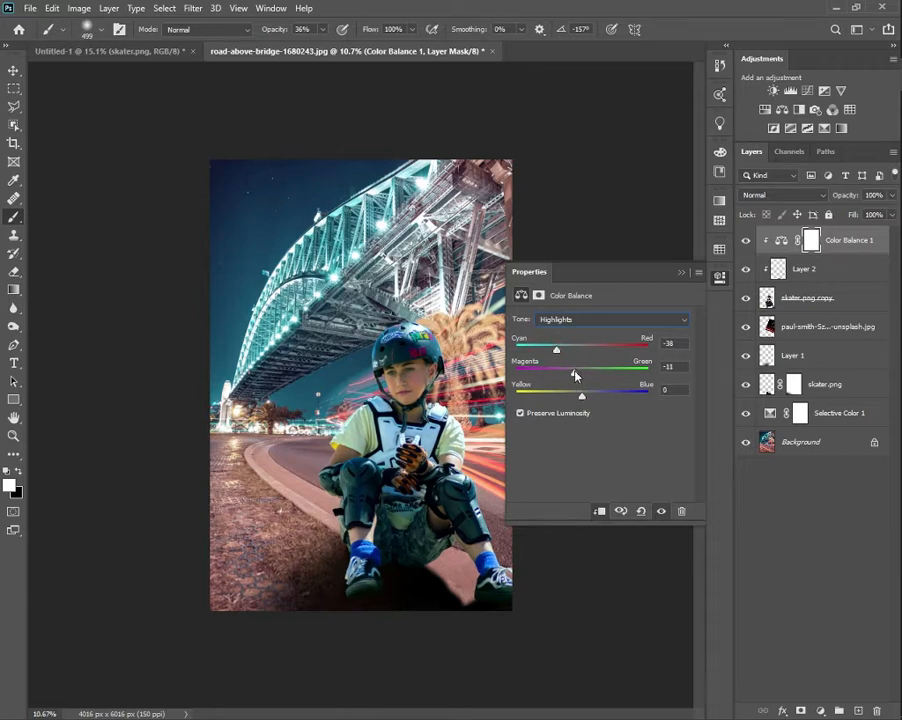
mouse_move(574, 375)
mouse_down()
mouse_move(580, 398)
mouse_move(570, 397)
mouse_up()
drag(556, 349, 567, 377)
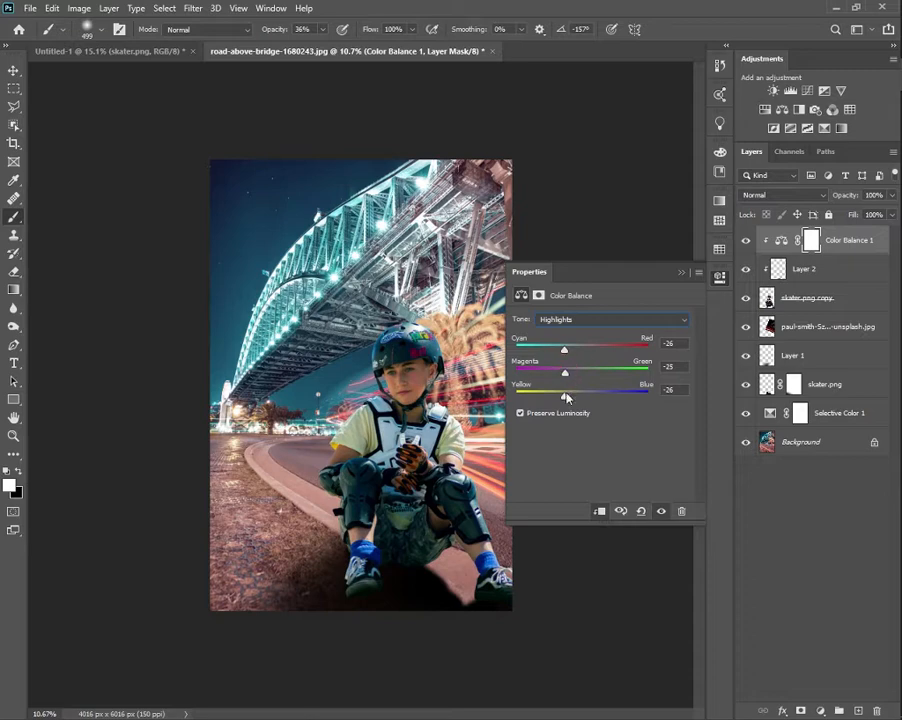
click(681, 271)
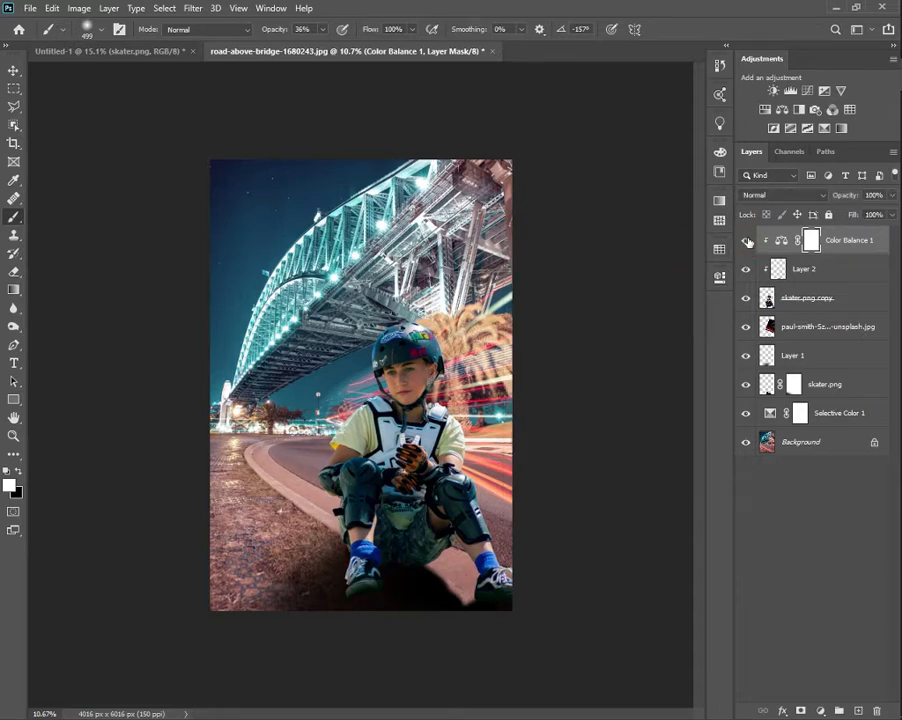
Step: Add a Curves adjustment clipped to the skater and shape the RGB curve into a gentle S for more contrast
click(808, 90)
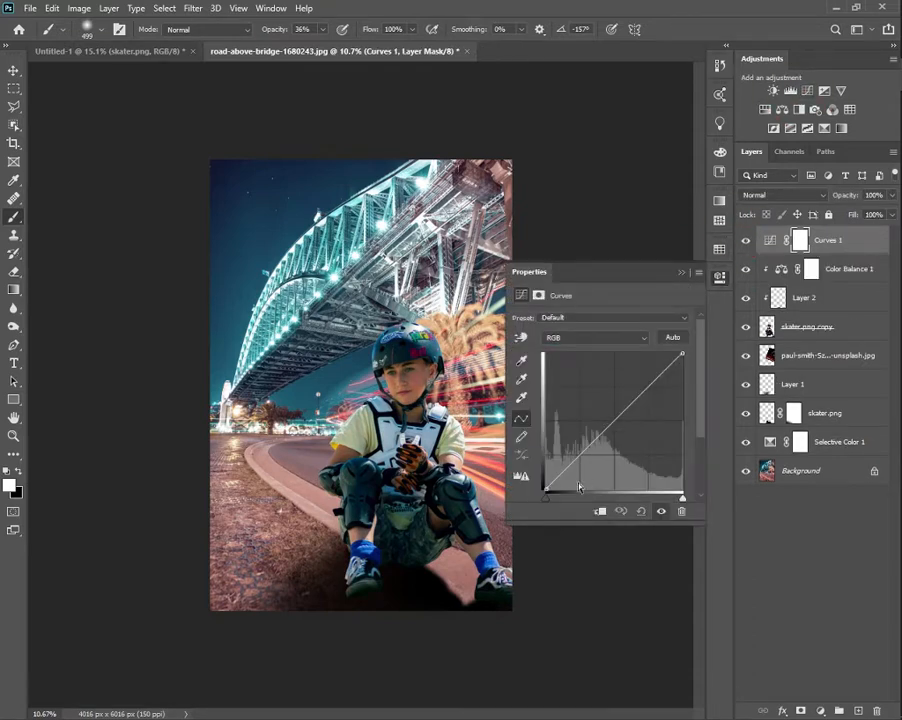
drag(586, 450, 586, 455)
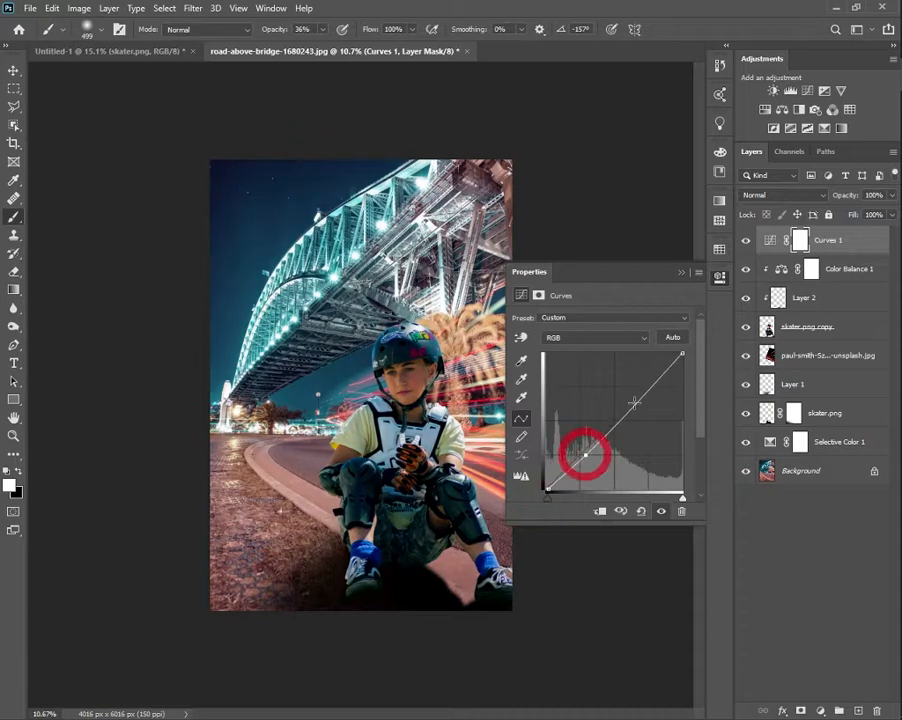
drag(632, 398, 642, 390)
click(601, 511)
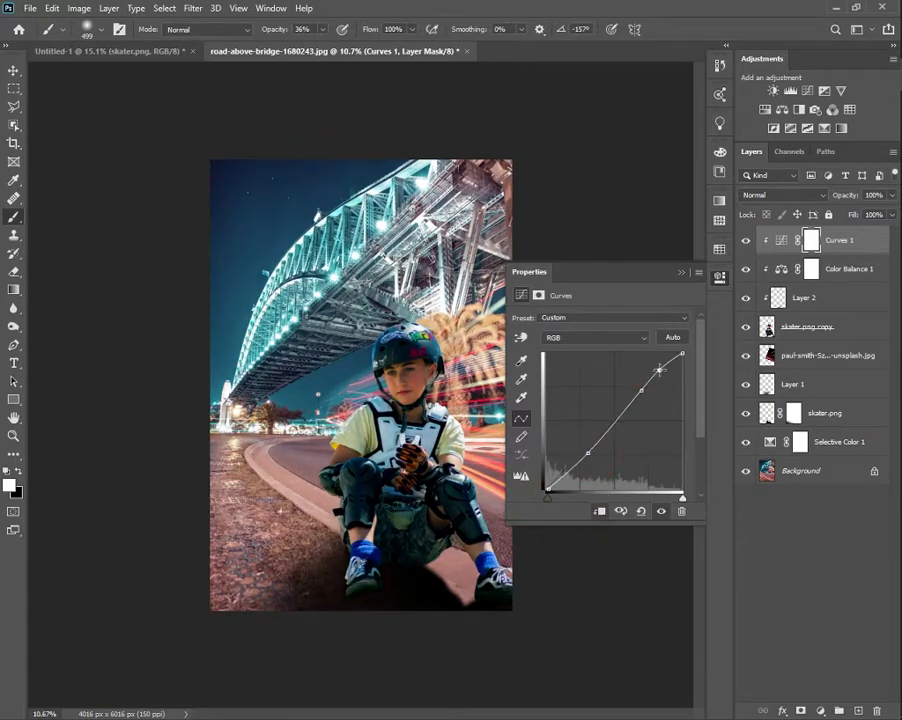
Step: Fine-tune the red and blue channel curves in the skater's Curves adjustment, and compare the image with and without it
key(alt+3)
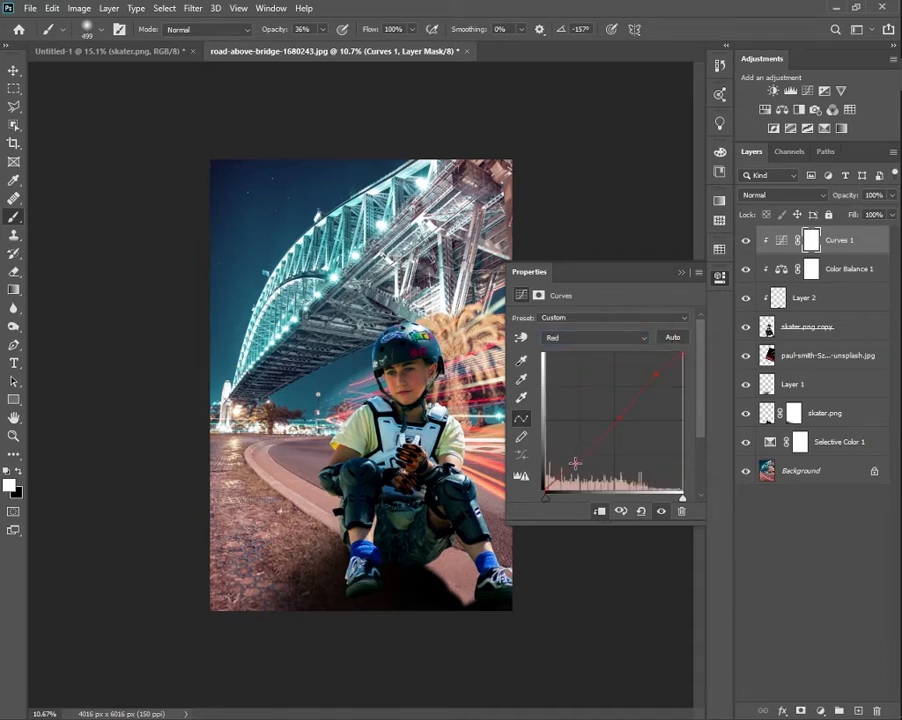
click(595, 337)
click(590, 376)
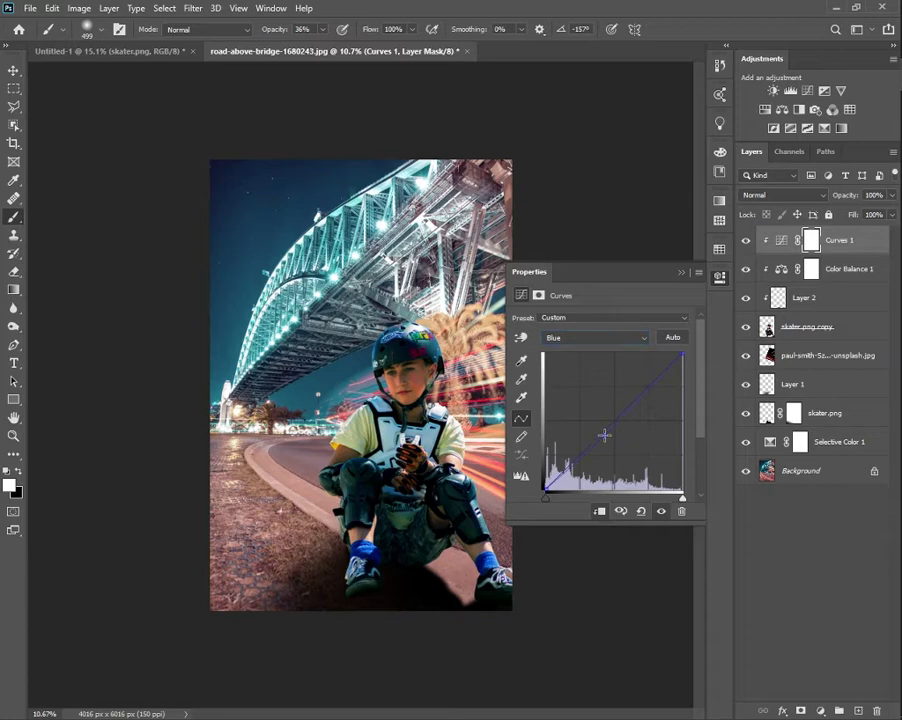
click(634, 405)
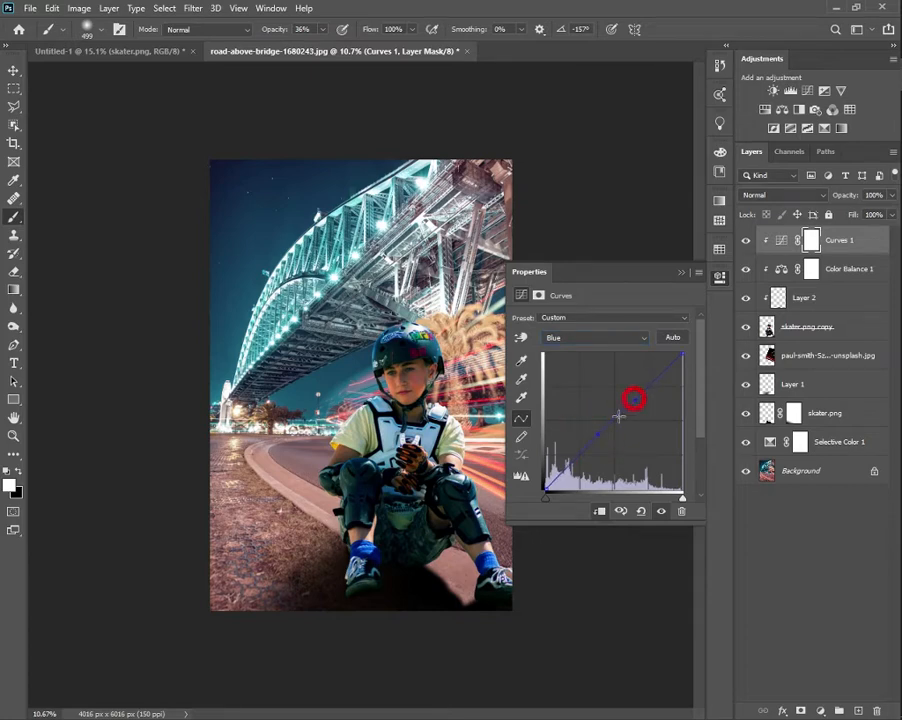
click(681, 273)
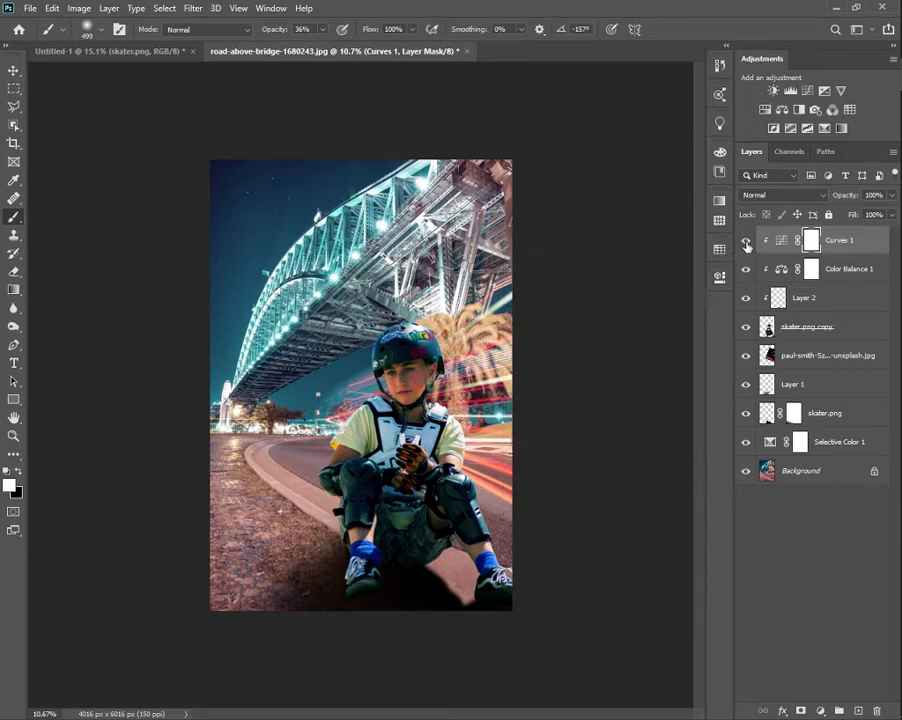
click(747, 242)
click(748, 242)
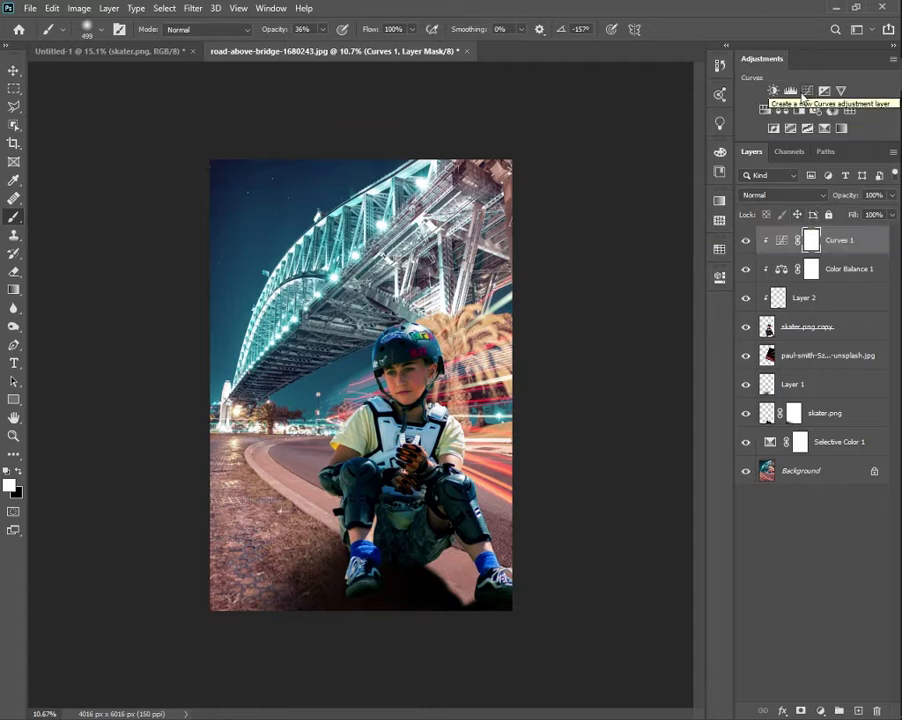
Step: Add an Exposure adjustment clipped to the skater and darken him with an exposure of about -1.94
click(824, 90)
drag(598, 358, 577, 354)
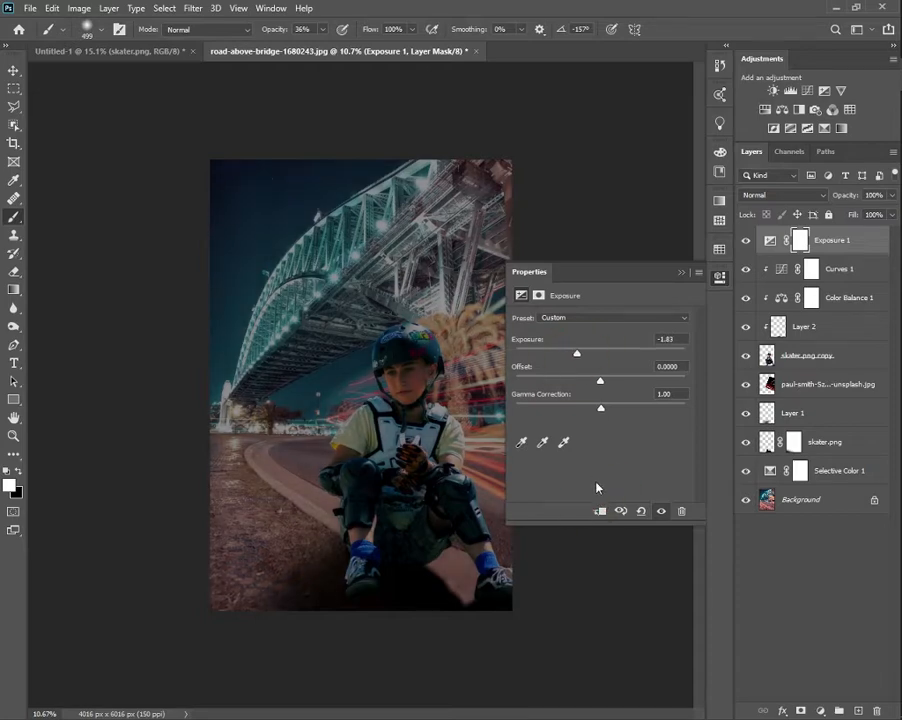
click(599, 510)
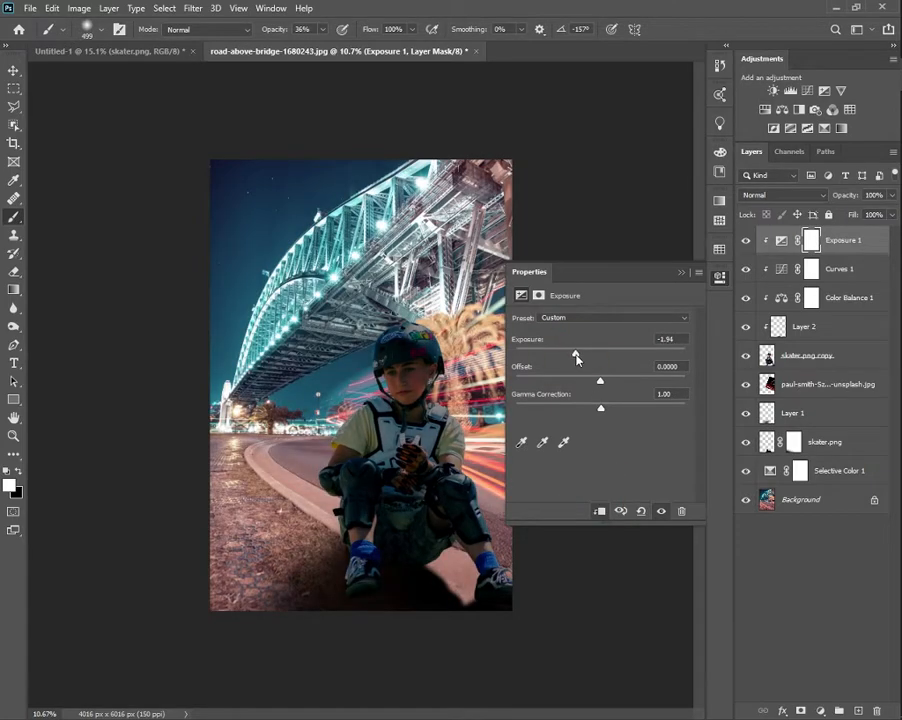
drag(576, 356, 574, 355)
click(681, 273)
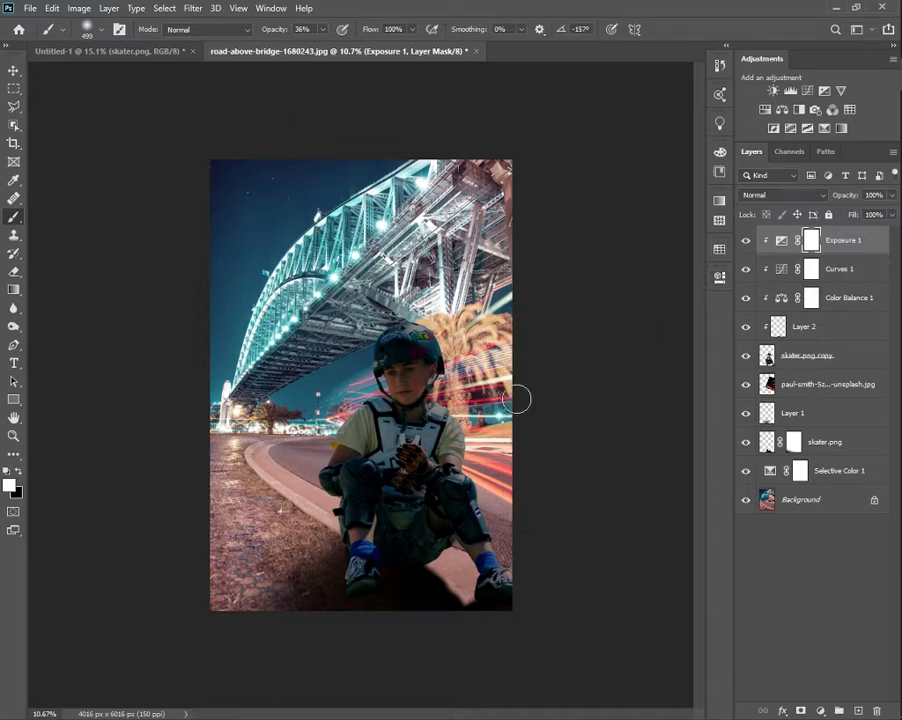
scroll(516, 400, up, 3)
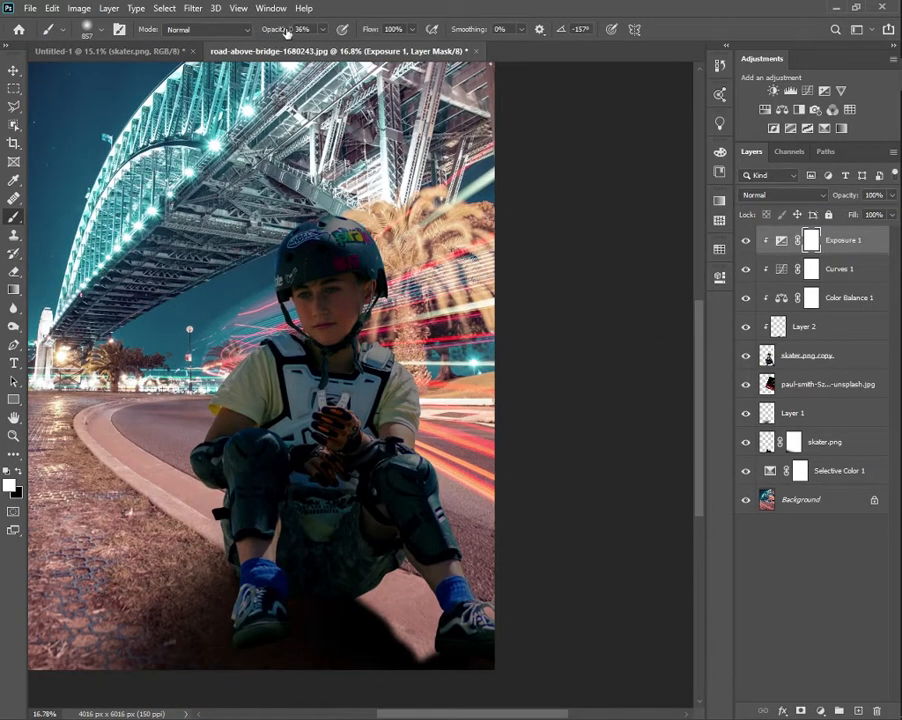
Step: Mask the Exposure 1 darkening off the skater's outer edges, legs, arms and helmet with a soft black brush at 100% opacity
drag(286, 33, 438, 50)
key(x)
drag(433, 392, 456, 486)
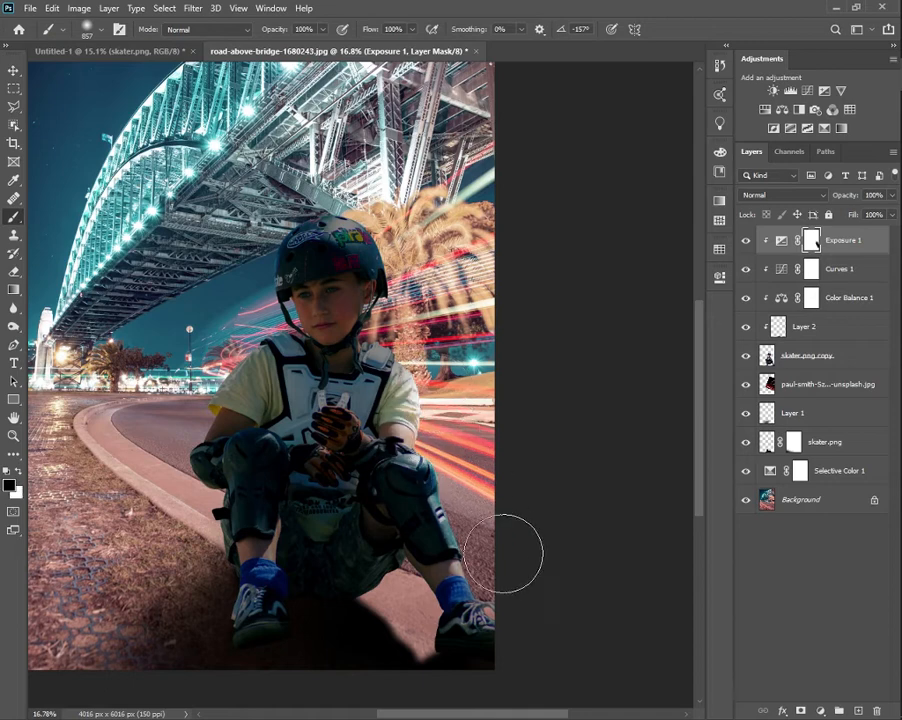
drag(504, 560, 497, 594)
mouse_move(491, 529)
mouse_down()
mouse_move(440, 420)
mouse_move(440, 338)
mouse_move(420, 305)
mouse_move(395, 300)
mouse_move(398, 228)
mouse_move(375, 188)
mouse_move(345, 172)
mouse_move(262, 212)
mouse_move(235, 260)
mouse_move(245, 335)
mouse_move(220, 345)
mouse_move(202, 388)
mouse_move(172, 413)
mouse_move(148, 478)
mouse_move(187, 523)
mouse_move(188, 600)
mouse_up()
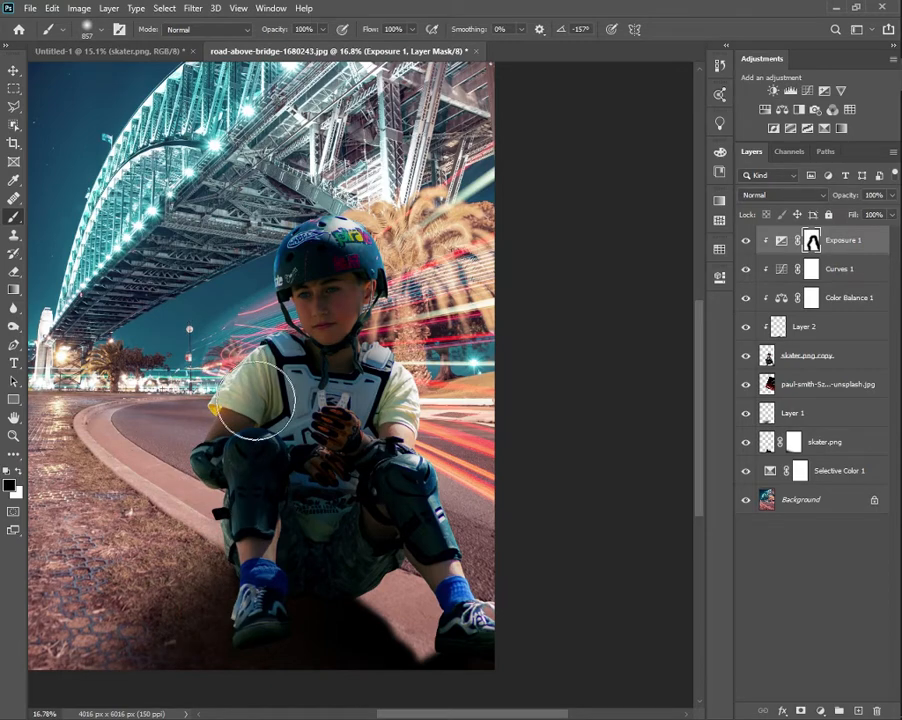
Step: Blend the Exposure 1 mask over the cheek and jaw nearest the bridge, alternating black and white with a soft brush at 37% opacity
scroll(323, 296, up, 5)
drag(260, 342, 284, 326)
scroll(265, 306, up, 3)
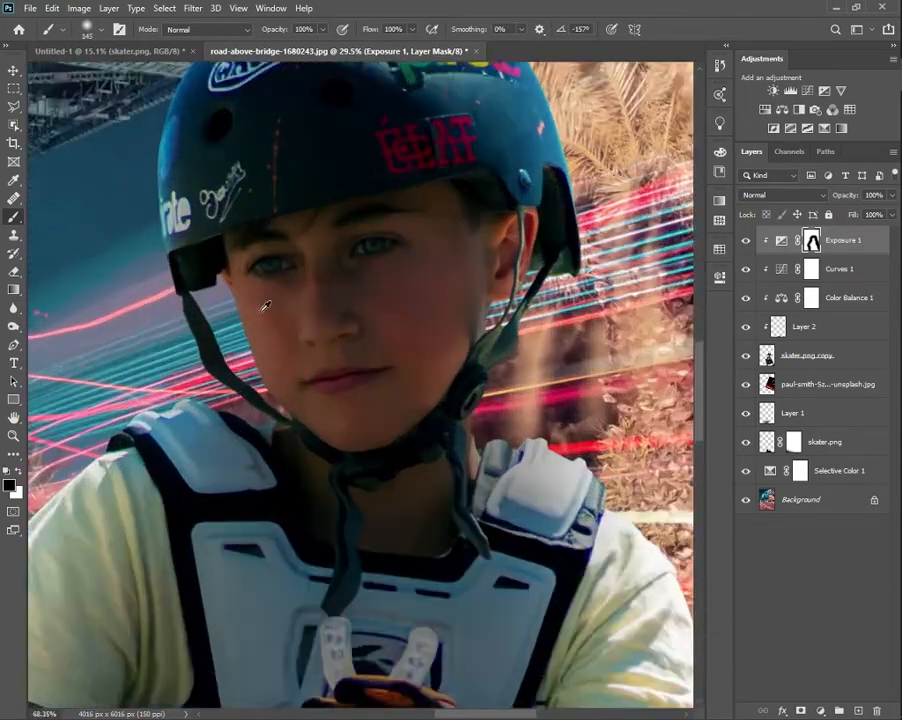
scroll(262, 310, up, 3)
right_click(262, 313)
mouse_move(211, 378)
mouse_down()
mouse_move(230, 380)
mouse_move(205, 380)
mouse_up()
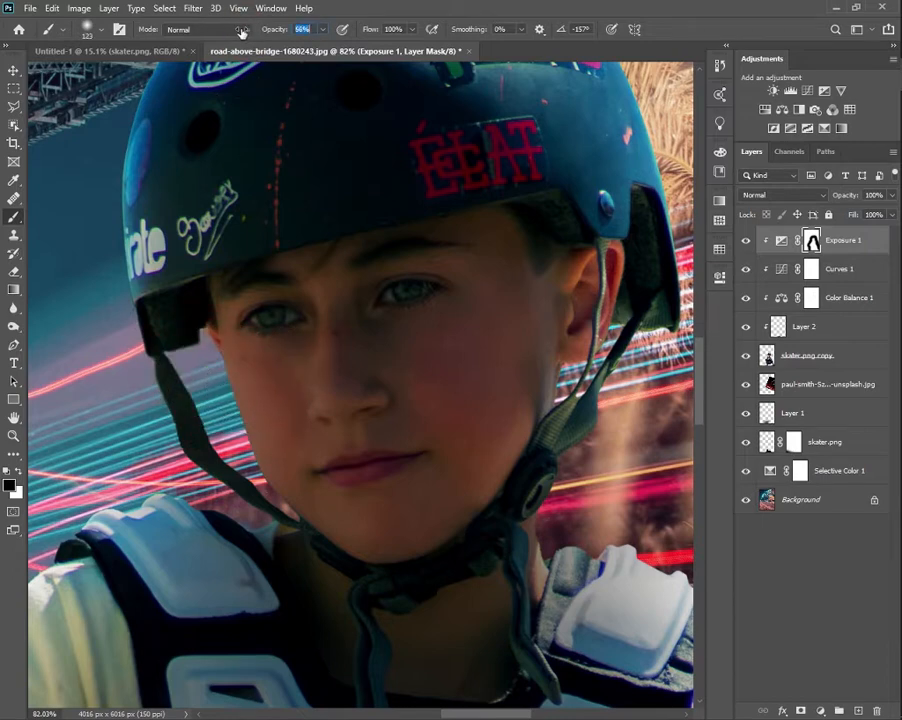
drag(241, 33, 228, 29)
drag(240, 451, 284, 482)
drag(269, 402, 310, 481)
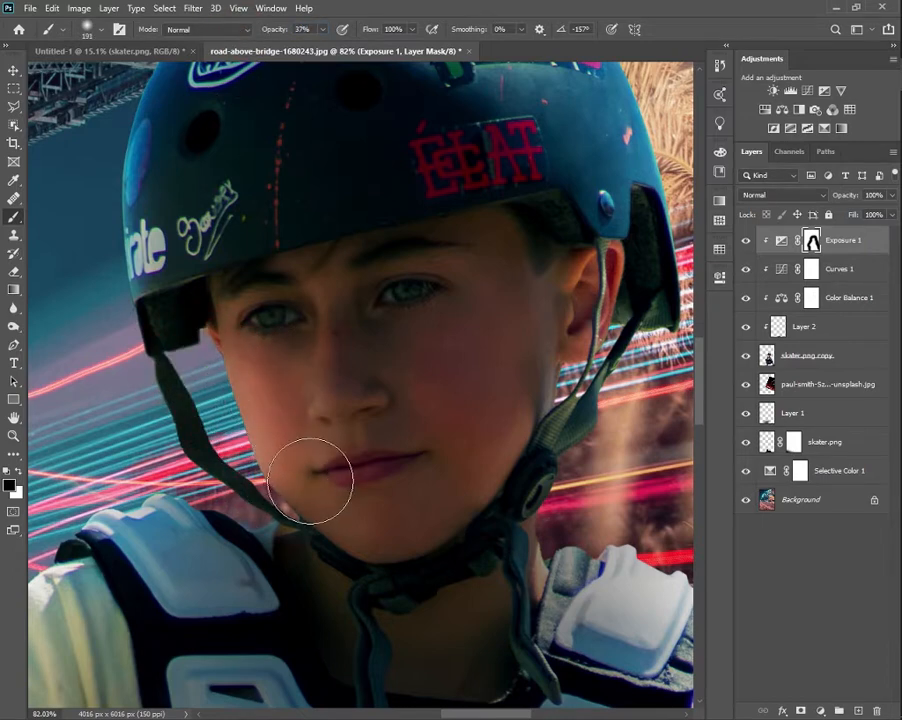
key(x)
mouse_move(303, 398)
mouse_down()
mouse_move(316, 437)
mouse_move(299, 444)
mouse_move(333, 516)
mouse_up()
key(x)
drag(290, 435, 314, 481)
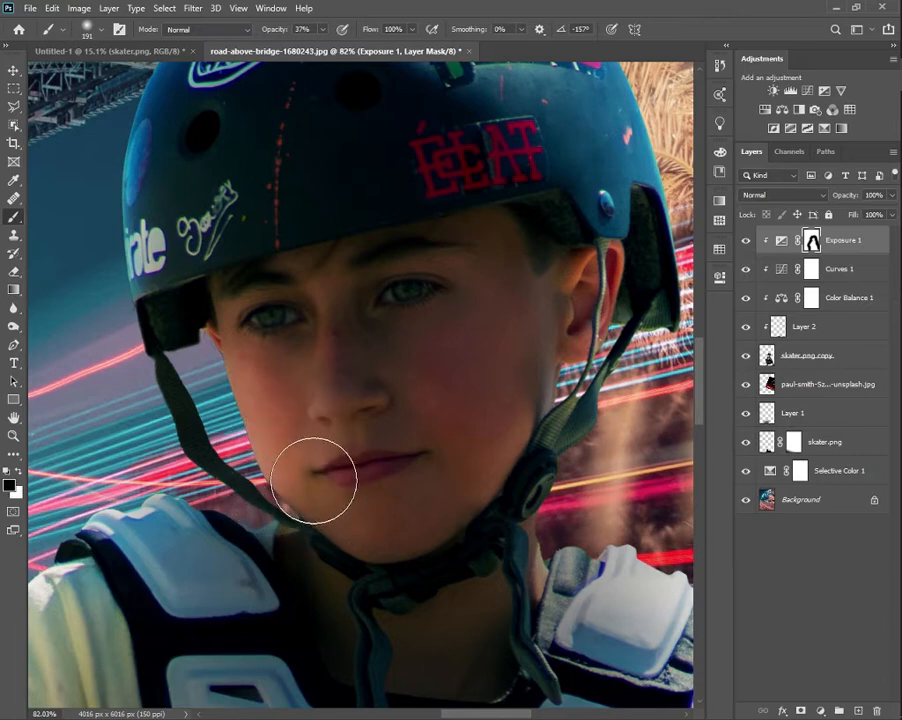
Step: Refine the Exposure 1 mask around the skater's nose, eye and cheek with black and white strokes, reducing the brush to 67 px
key(x)
drag(336, 399, 326, 461)
mouse_move(286, 338)
mouse_down()
mouse_move(226, 346)
mouse_move(276, 315)
mouse_move(421, 424)
mouse_move(288, 347)
mouse_move(302, 394)
mouse_up()
key(x)
key(x)
mouse_move(314, 342)
mouse_down()
mouse_move(306, 362)
mouse_move(322, 479)
mouse_up()
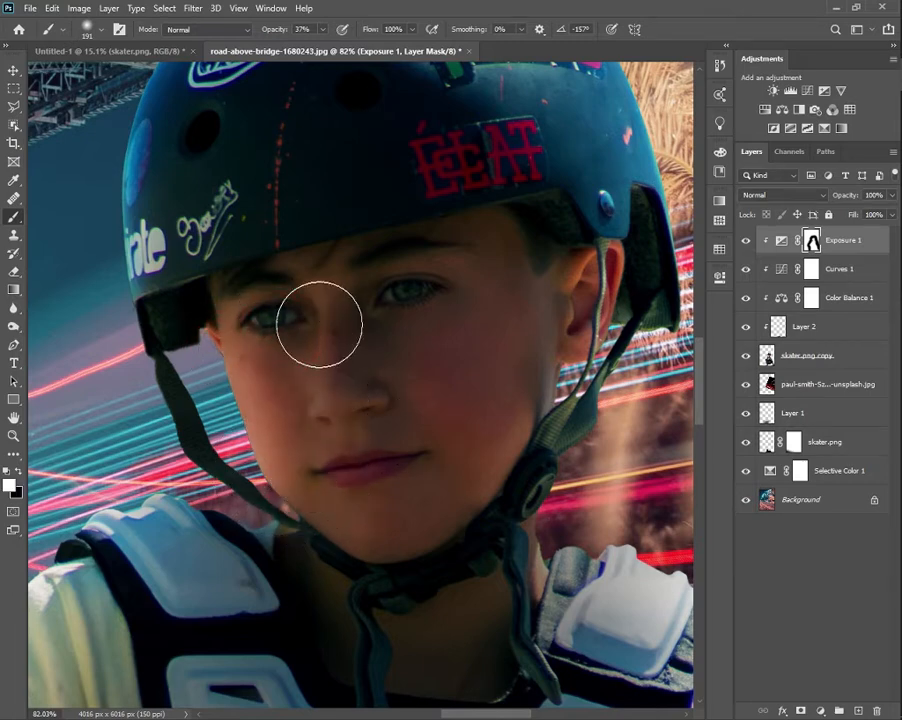
drag(306, 340, 324, 490)
key(x)
mouse_move(330, 354)
mouse_down()
mouse_move(291, 345)
mouse_move(316, 364)
mouse_up()
key(ctrl+z)
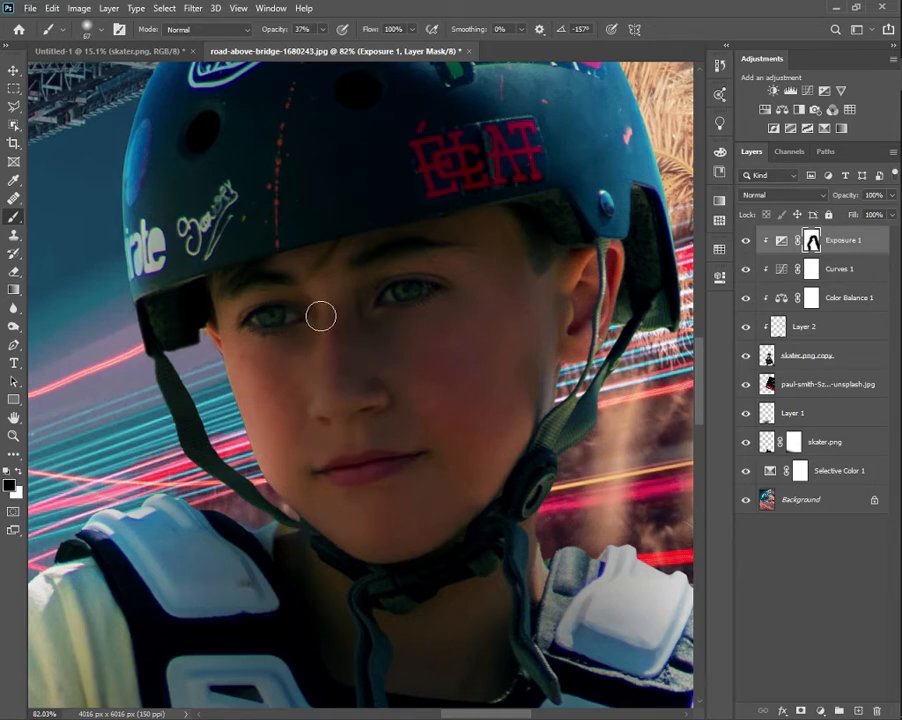
drag(322, 316, 308, 409)
key(x)
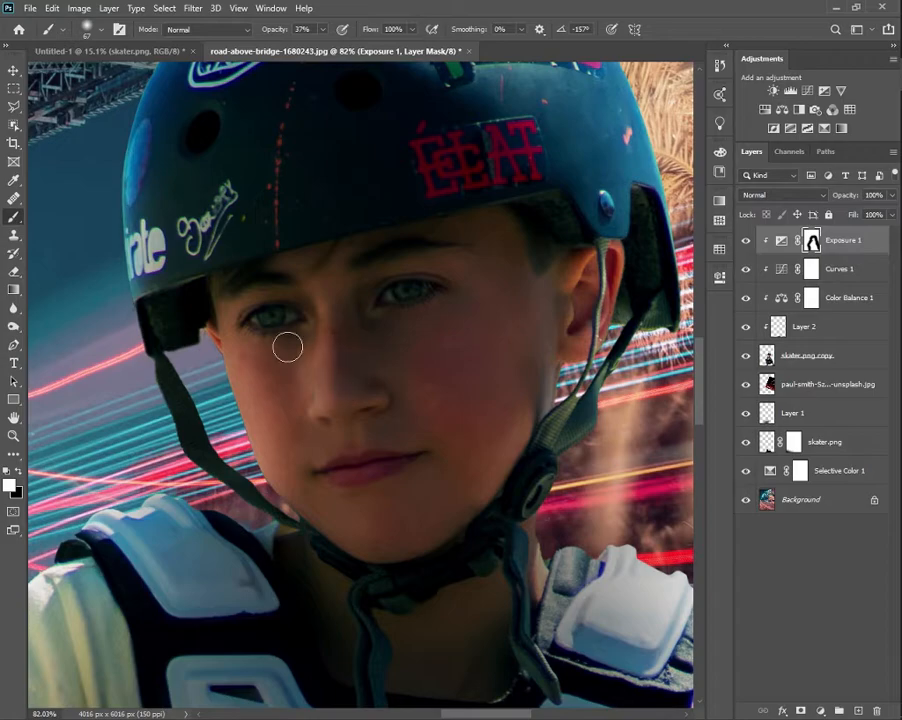
drag(287, 365, 284, 403)
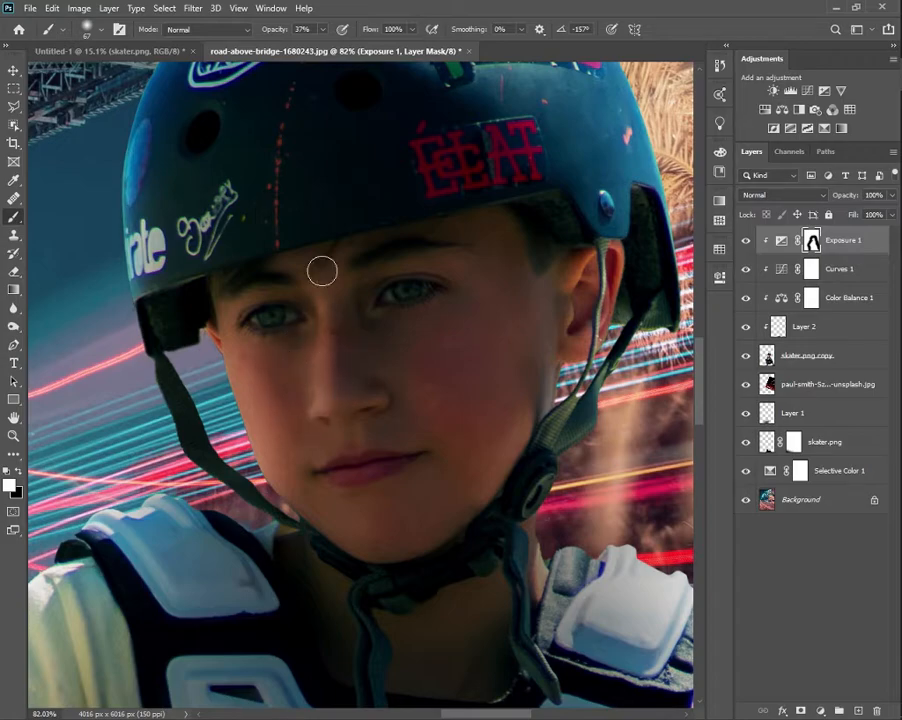
Step: Check the face shading up close and against the whole image, and lower the brush opacity to 27%
scroll(340, 381, down, 5)
scroll(470, 308, up, 5)
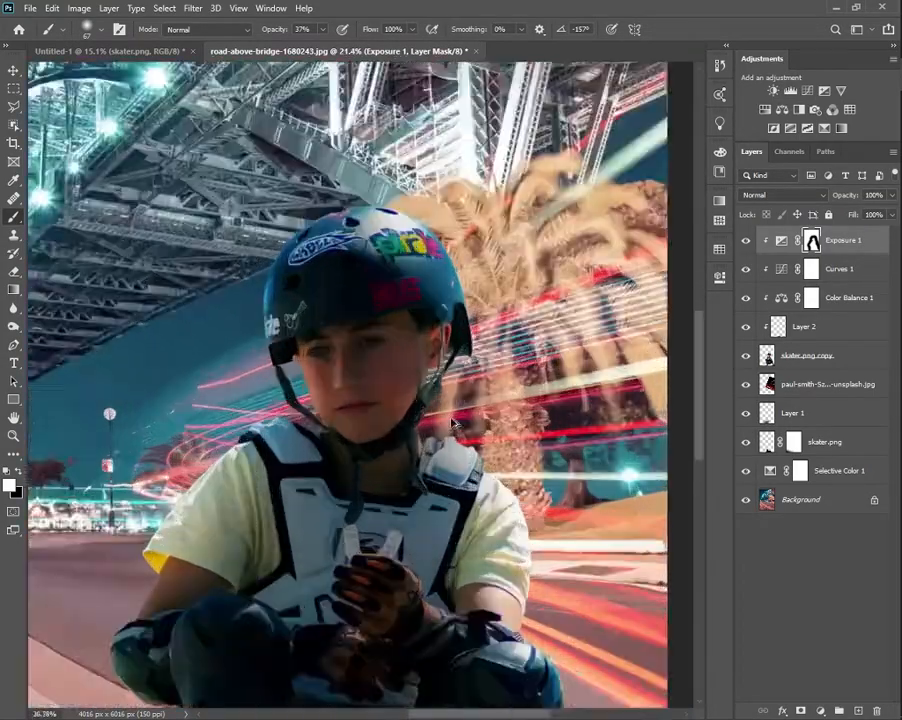
key(x)
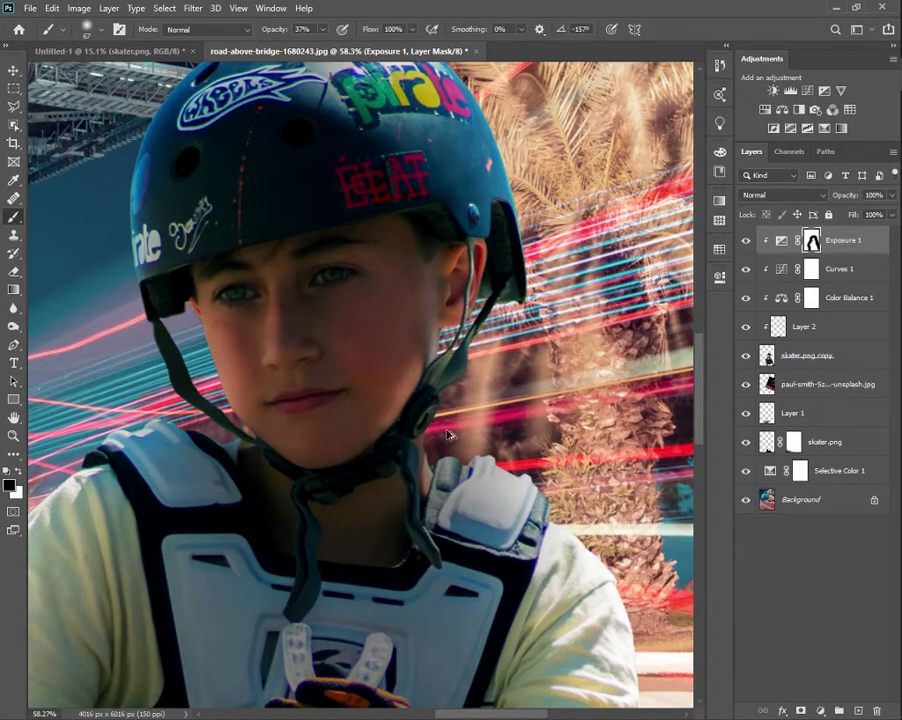
scroll(448, 434, down, 4)
scroll(433, 438, down, 3)
scroll(412, 396, up, 5)
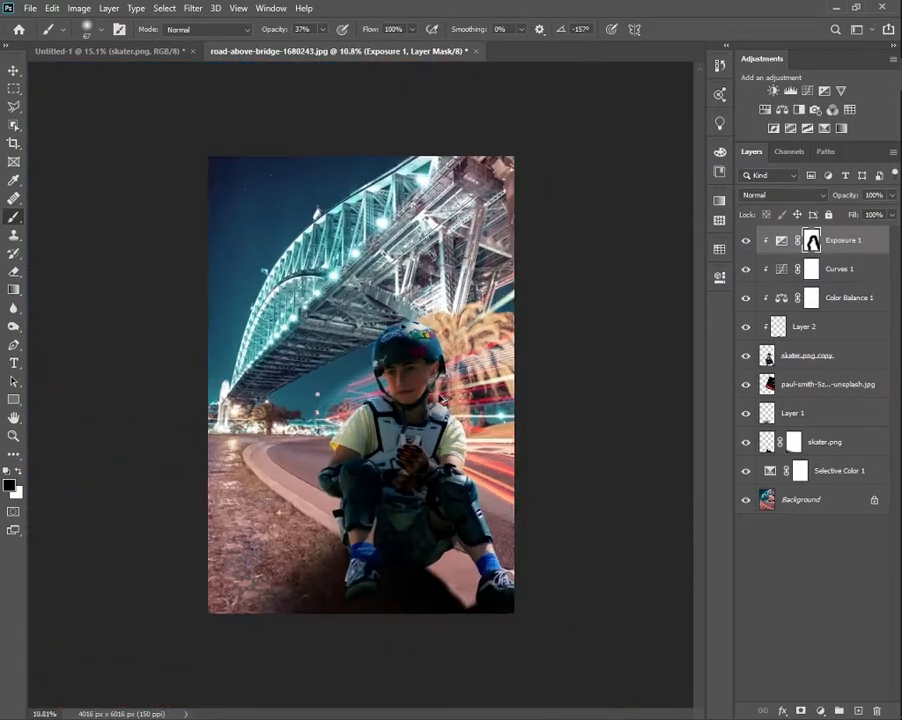
key(x)
drag(273, 31, 265, 35)
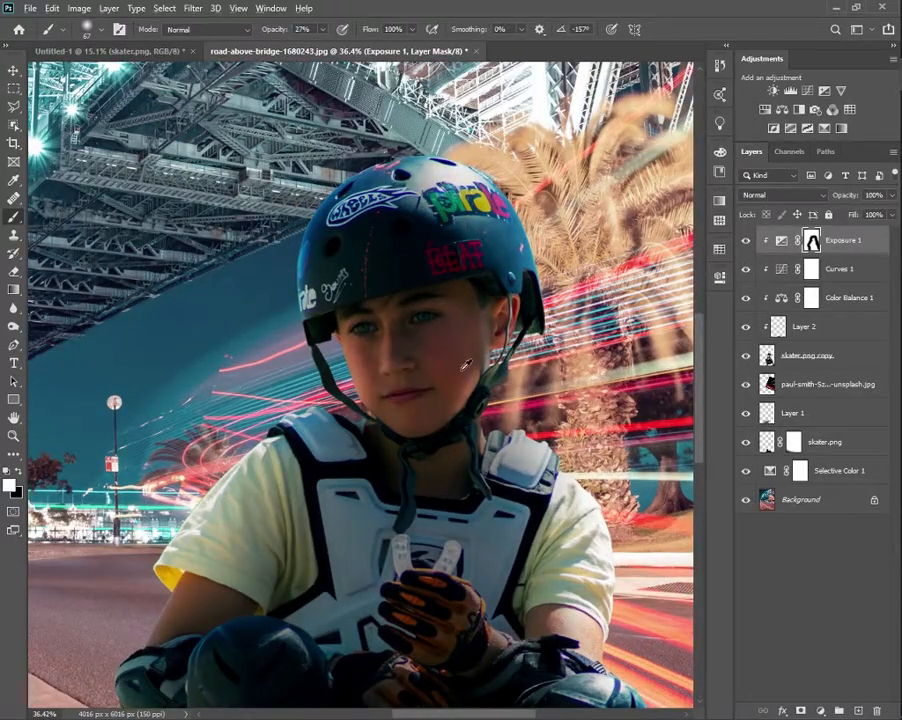
scroll(325, 290, down, 5)
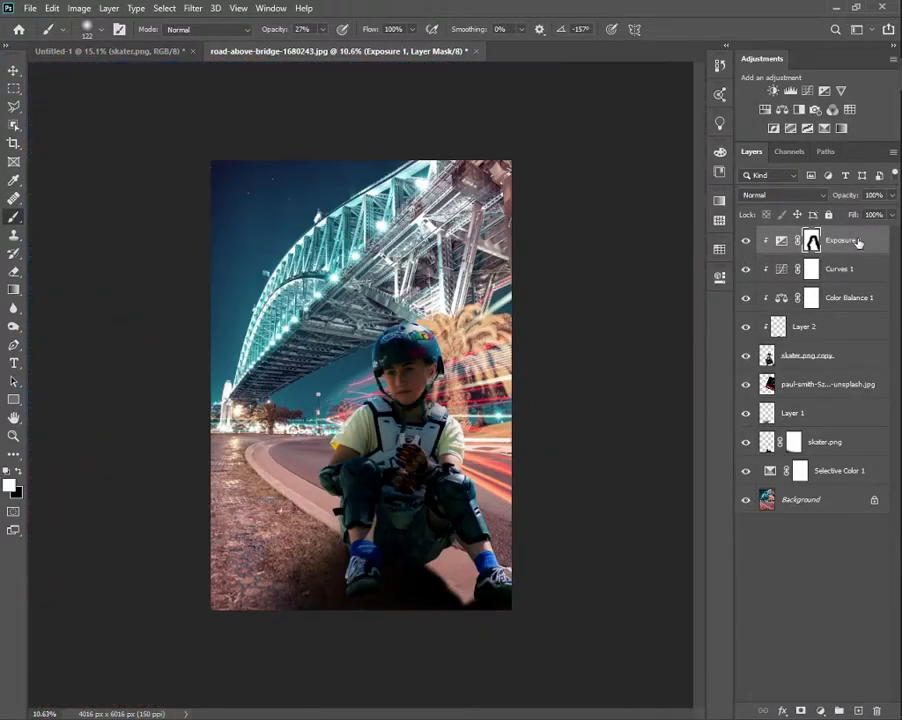
Step: Add a second Exposure adjustment clipped to the skater at about +0.33, using an inverted copy of the Exposure 1 mask
click(822, 90)
drag(600, 355, 605, 358)
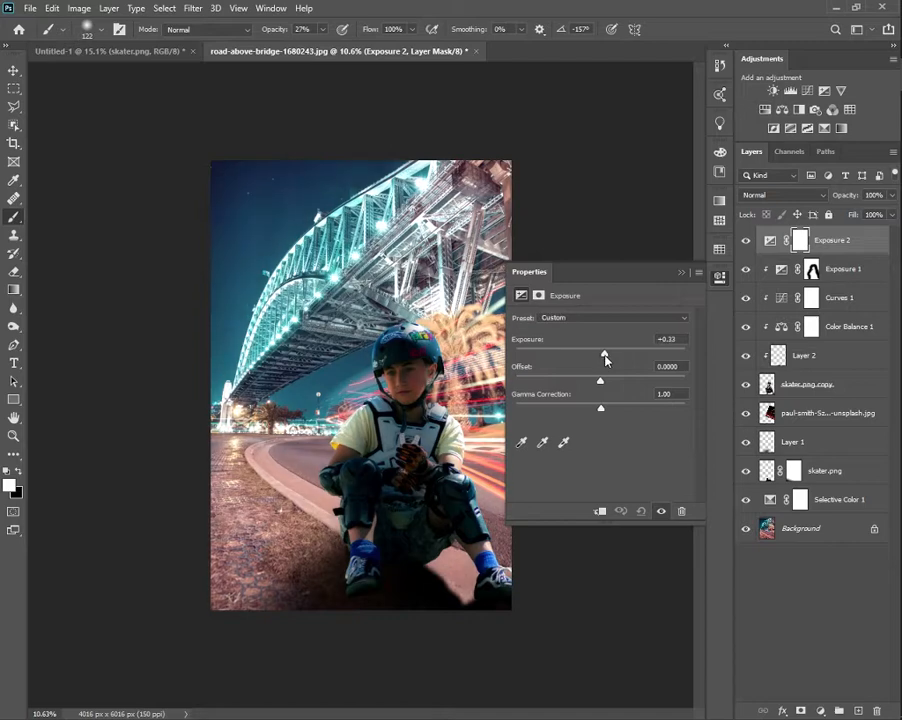
click(600, 511)
click(681, 273)
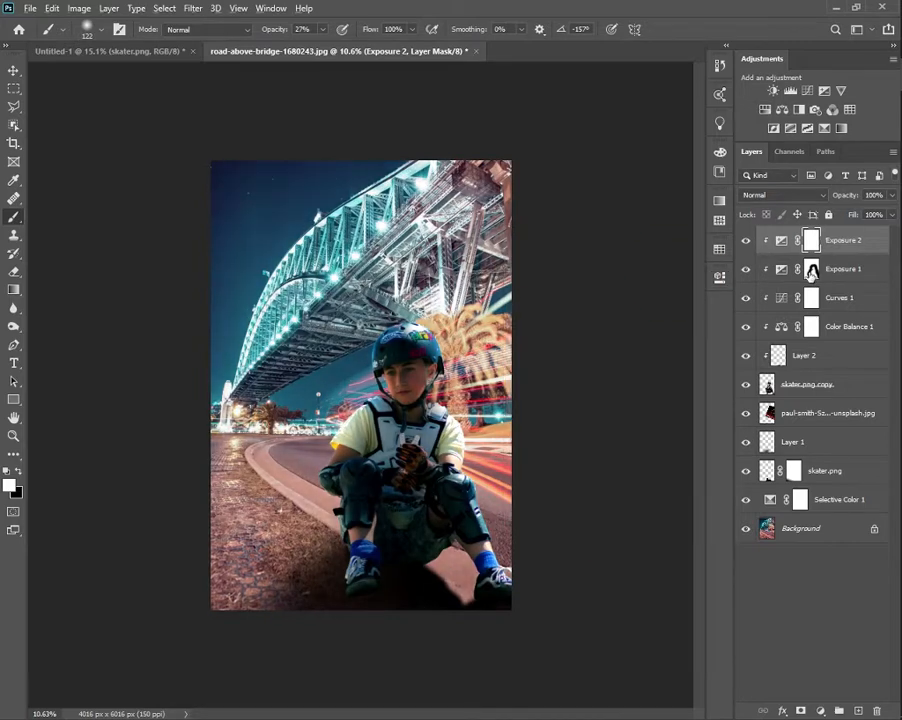
drag(809, 272, 805, 243)
click(388, 274)
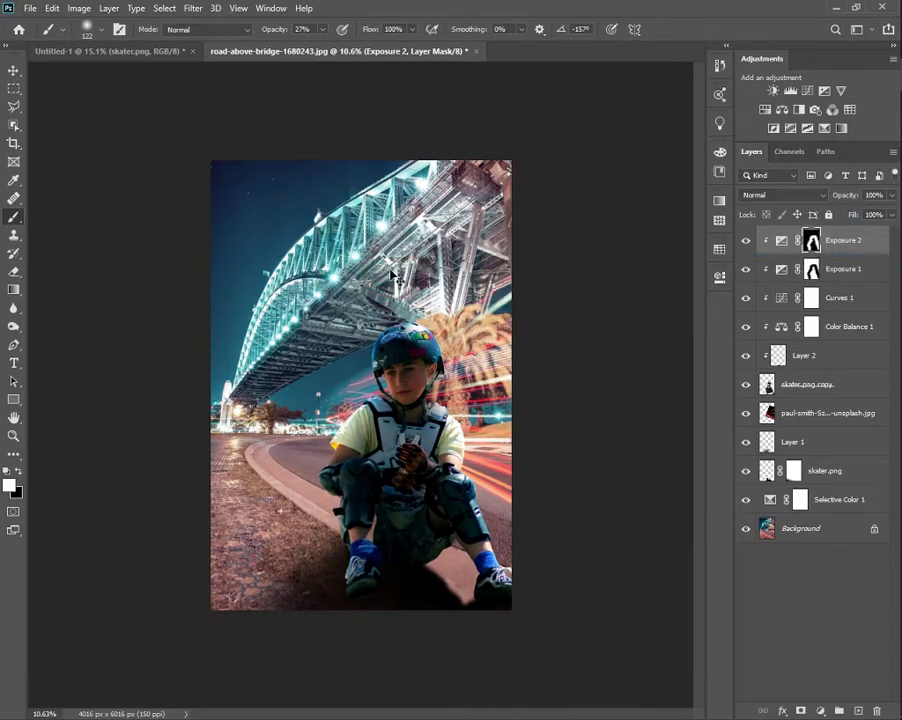
Step: Compare the image with and without each Exposure adjustment, and reduce the Exposure 2 layer opacity to 77%
click(745, 241)
click(745, 241)
click(743, 271)
click(743, 271)
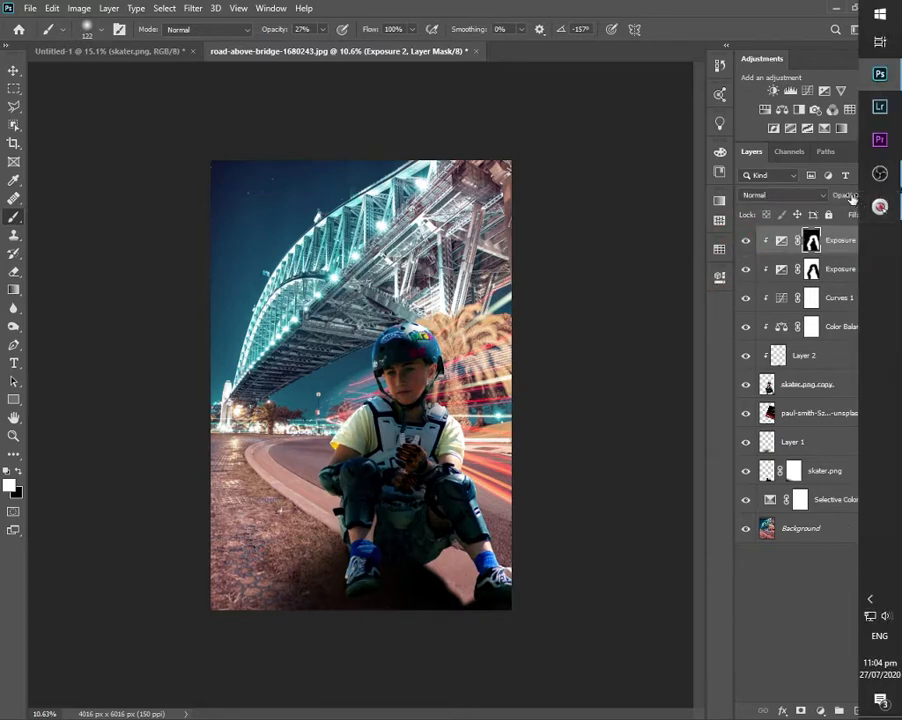
click(892, 195)
drag(884, 214, 873, 214)
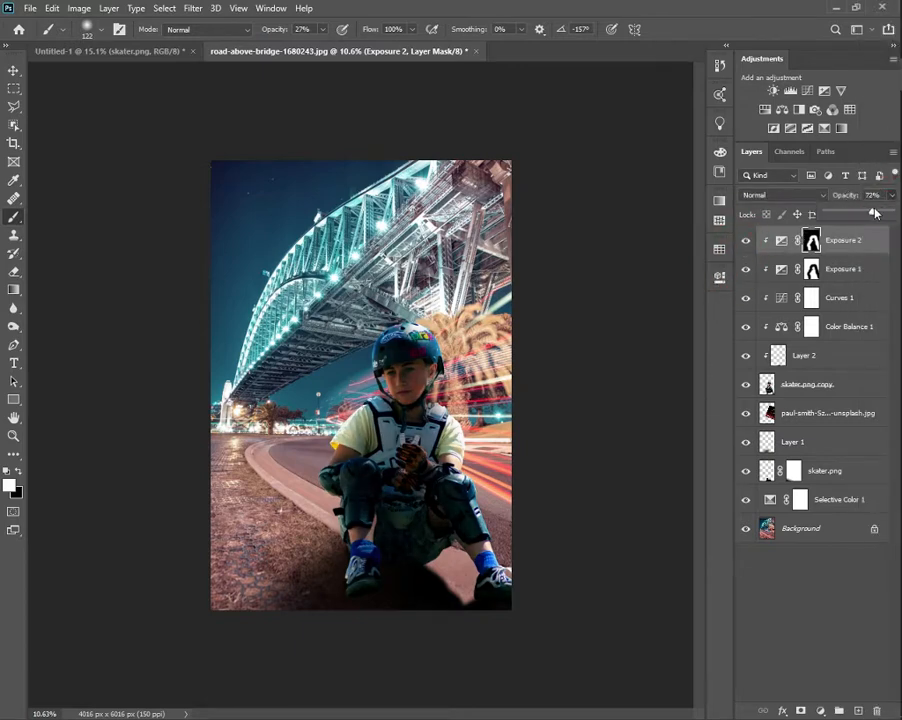
Step: Fine-tune the cyan-red balance of the midtones in the skater's Color Balance adjustment towards cyan
double_click(781, 326)
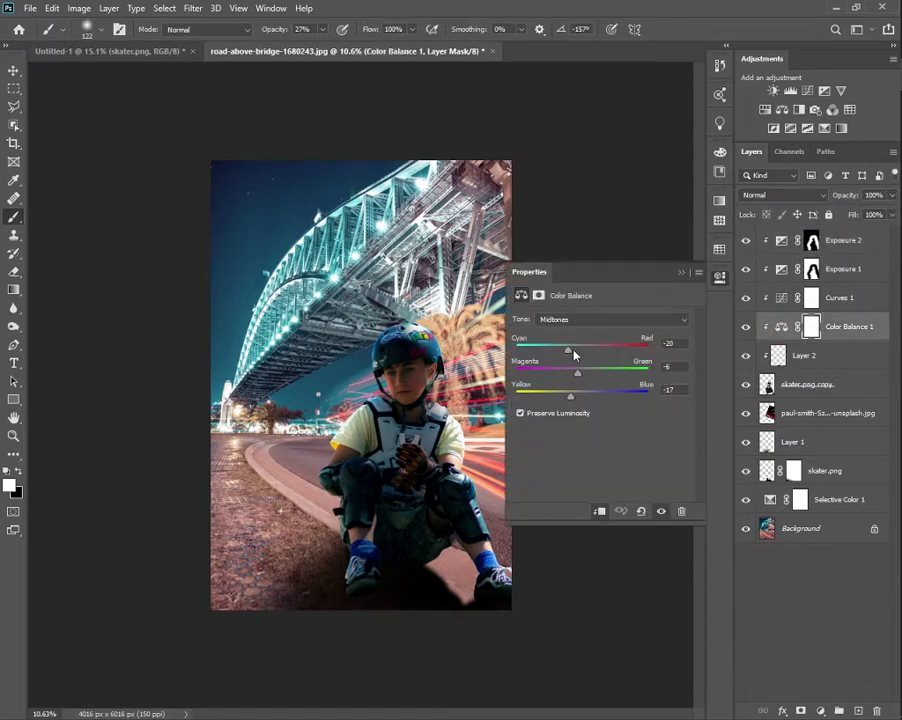
drag(570, 352, 566, 354)
click(681, 272)
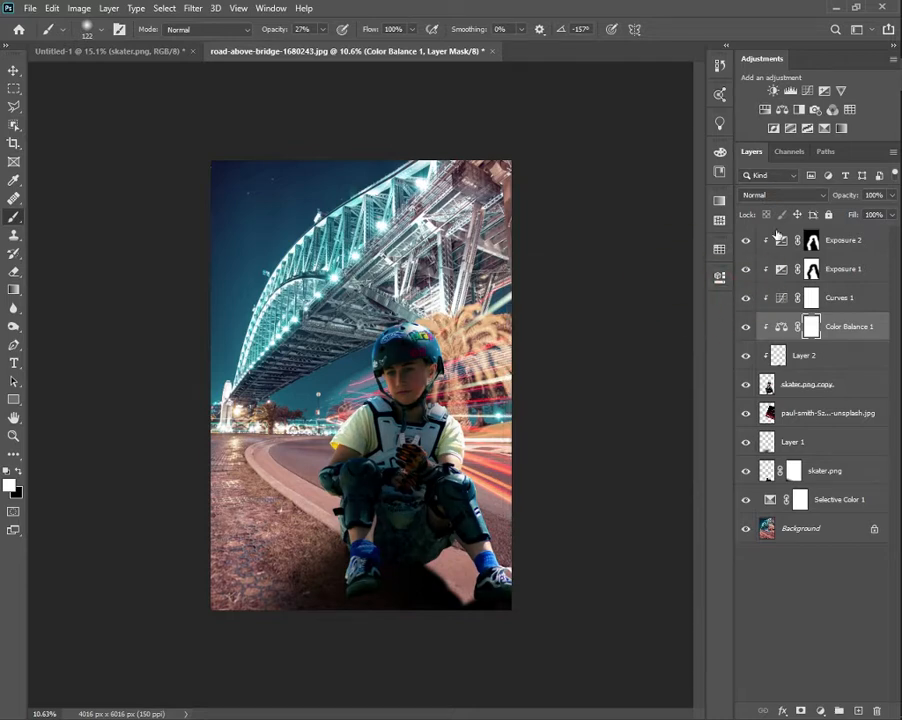
Step: Add a third Exposure adjustment clipped to the skater at about -1.22 and invert its mask to black
click(790, 242)
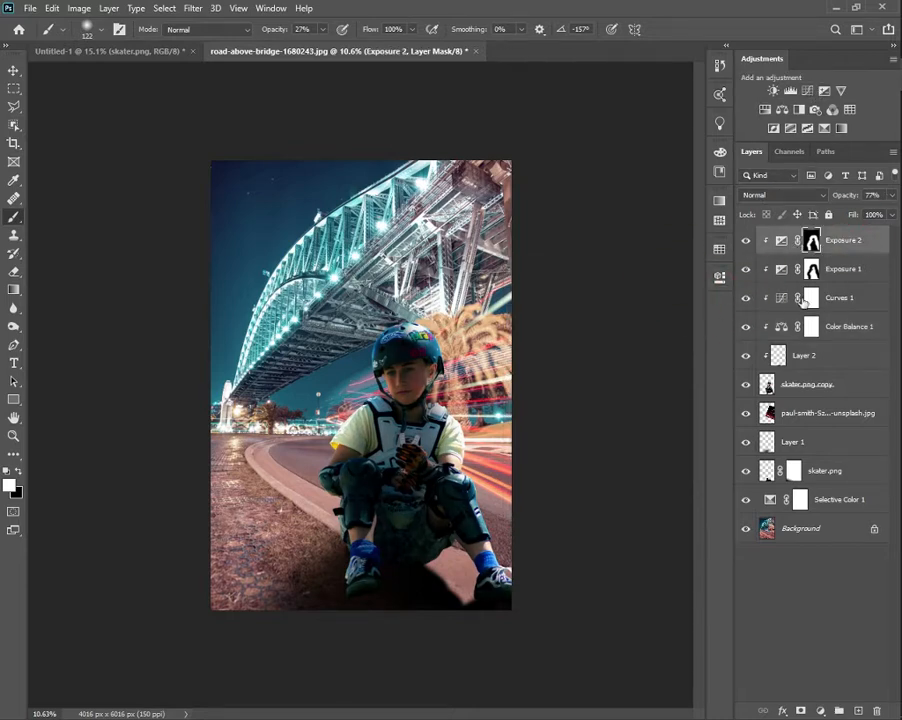
click(823, 92)
drag(598, 353, 587, 355)
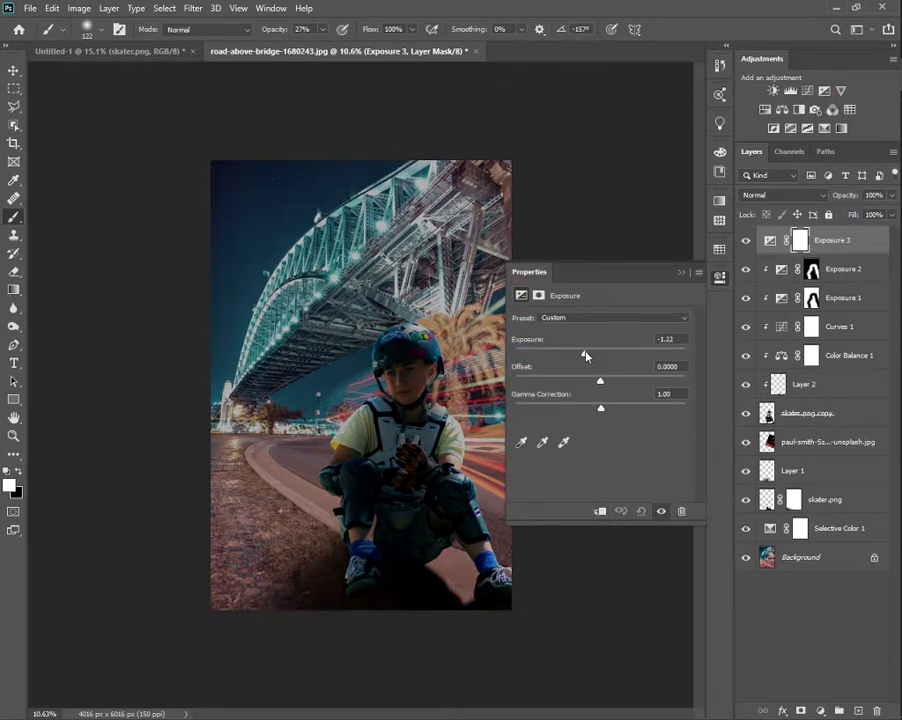
click(600, 511)
click(683, 272)
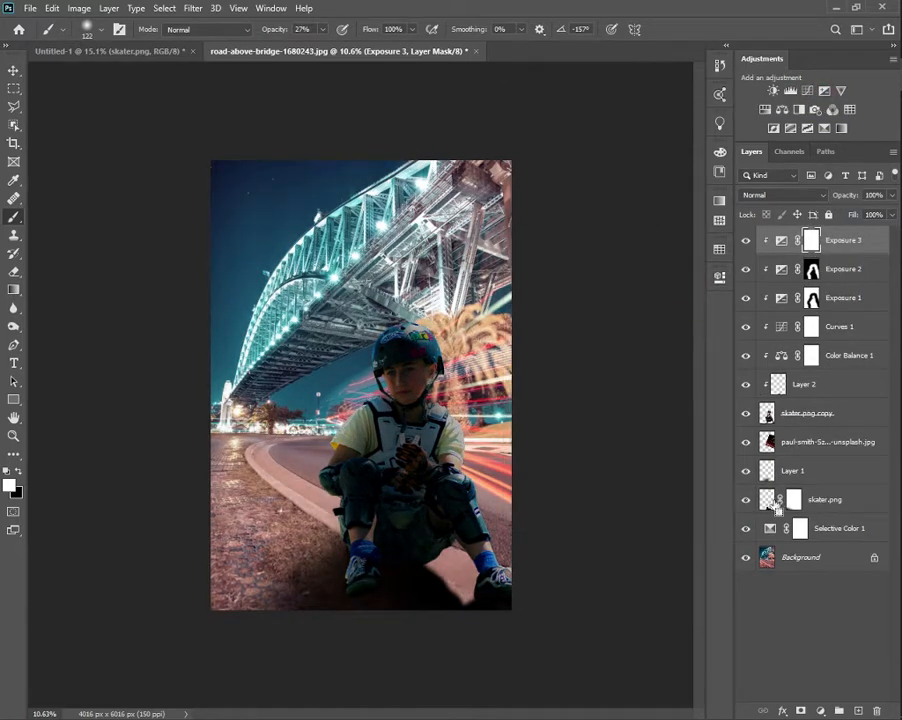
key(ctrl+i)
key(ctrl+o)
key(Escape)
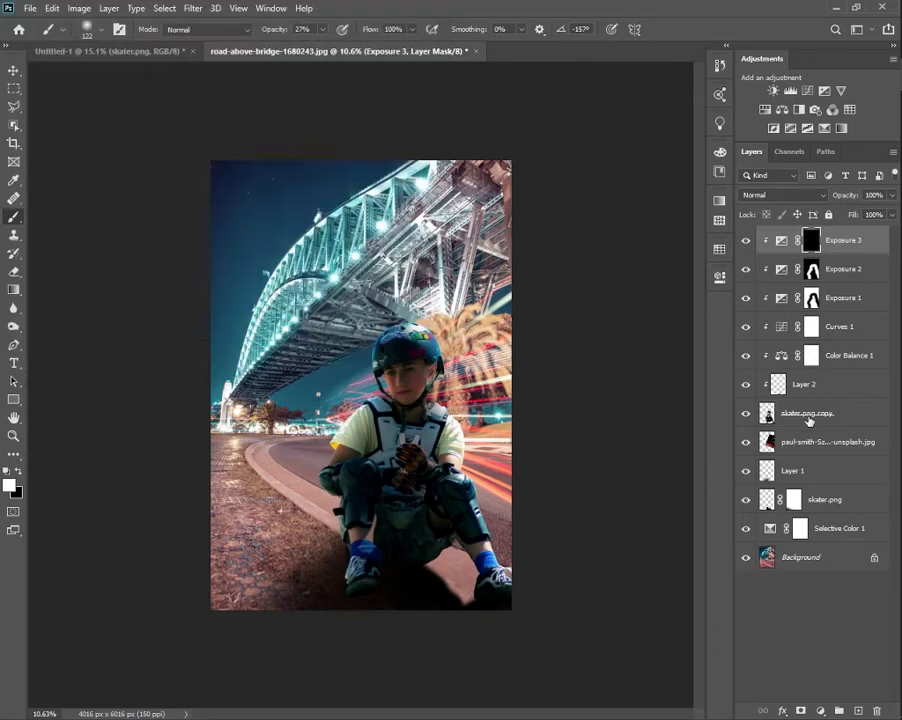
Step: Paint the Exposure 3 darkening onto the skater's lower body and shorts with a large soft white brush at 27% opacity
mouse_move(880, 42)
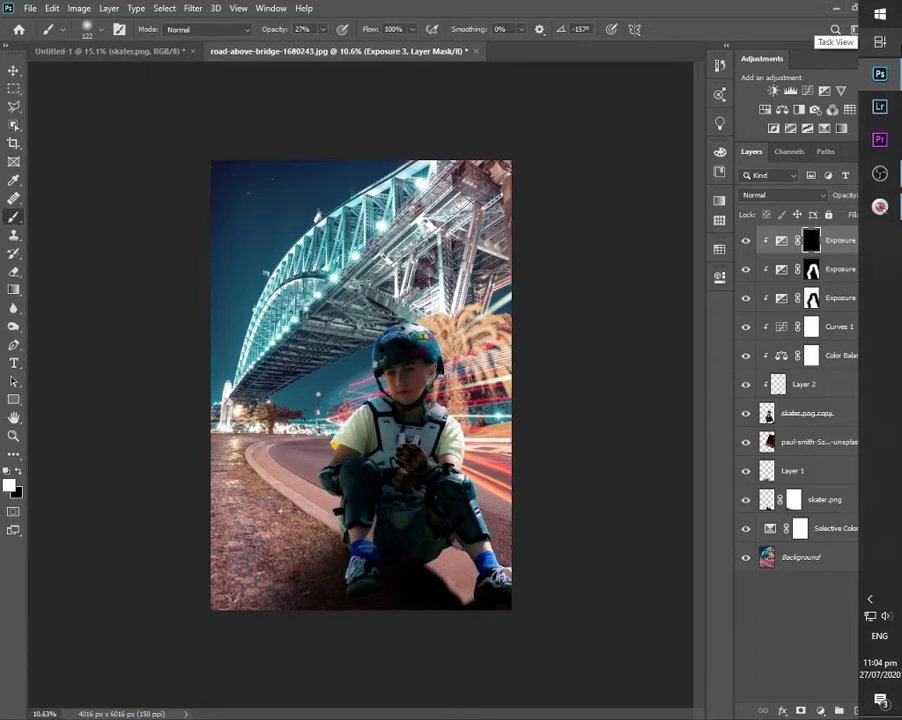
scroll(470, 564, up, 9)
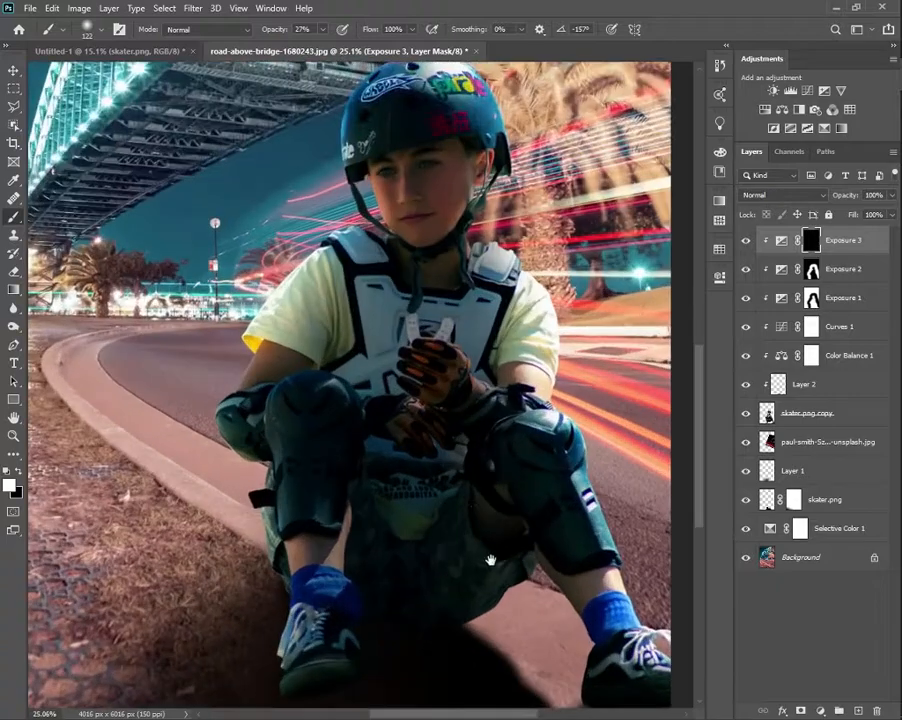
drag(491, 560, 417, 427)
alt+right_click(519, 558)
mouse_move(523, 556)
mouse_down()
mouse_move(505, 543)
mouse_move(586, 534)
mouse_up()
drag(448, 392, 427, 440)
alt+right_click(402, 479)
drag(384, 471, 360, 441)
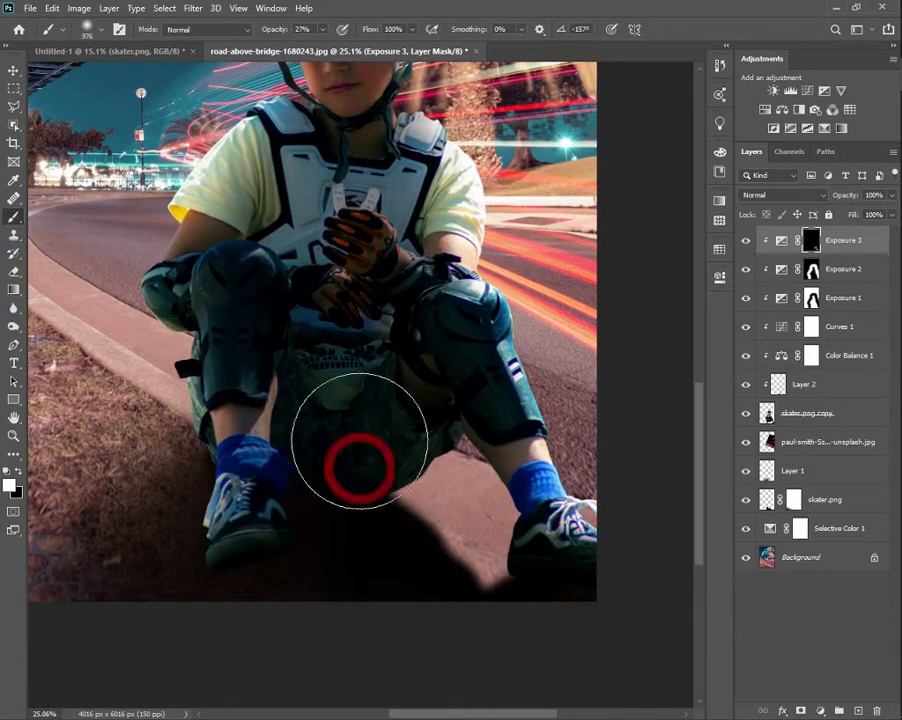
Step: Deepen the Exposure 3 darkening on the shorts and shirt hem between the legs with a 657 px brush at 100% opacity
drag(264, 30, 368, 20)
alt+right_click(358, 467)
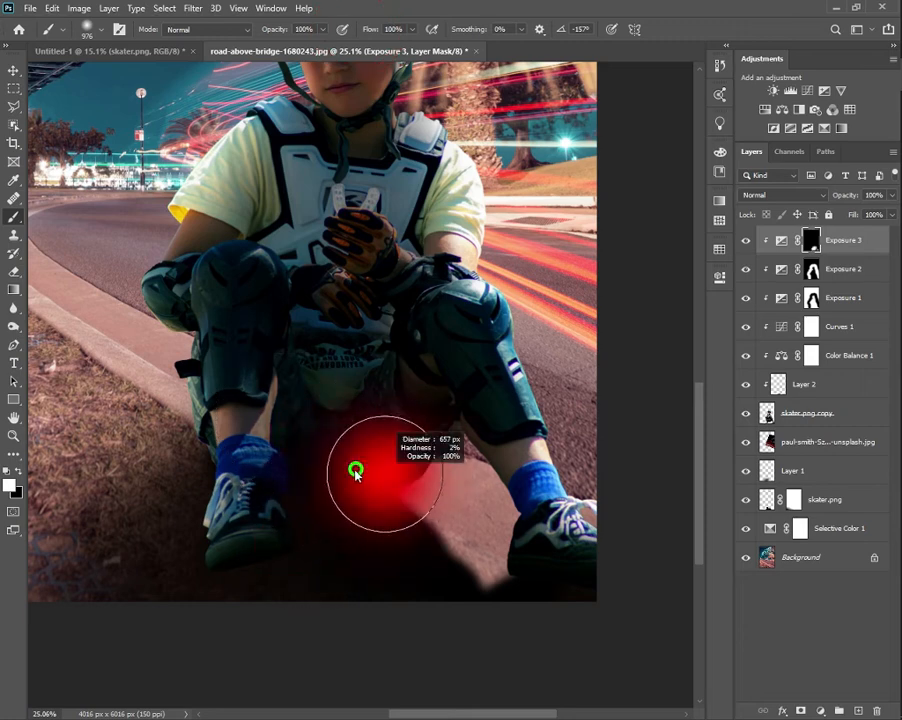
drag(336, 407, 314, 378)
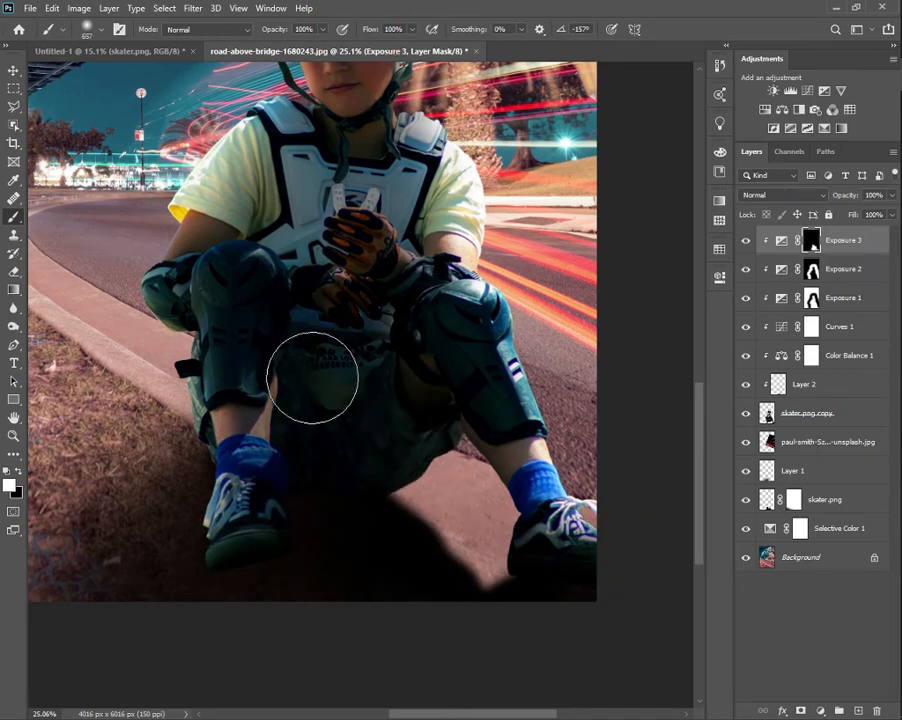
click(260, 365)
Step: Refine the Exposure 1 mask around the gloved wrist and forearm with a soft 43 px black brush at 54% opacity
click(810, 298)
alt+right_click(429, 242)
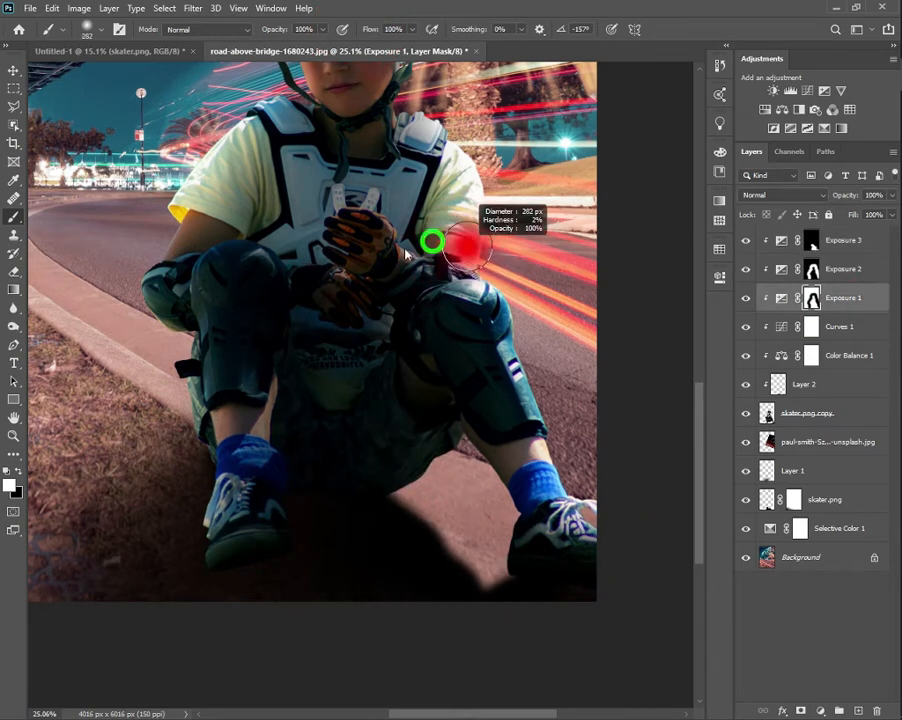
scroll(430, 235, up, 5)
alt+right_click(483, 237)
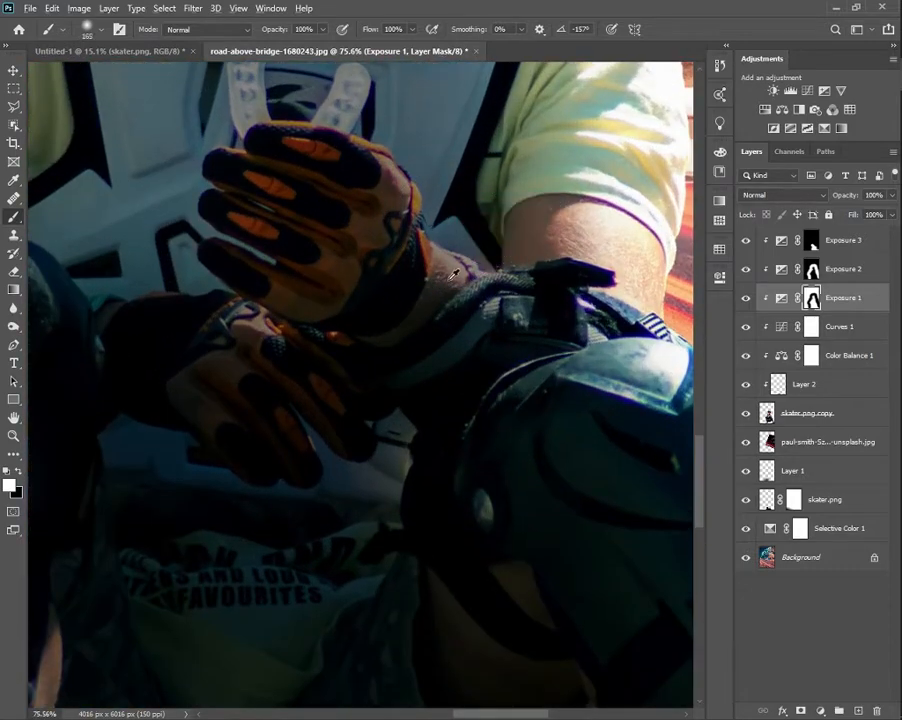
alt+right_click(428, 262)
key(x)
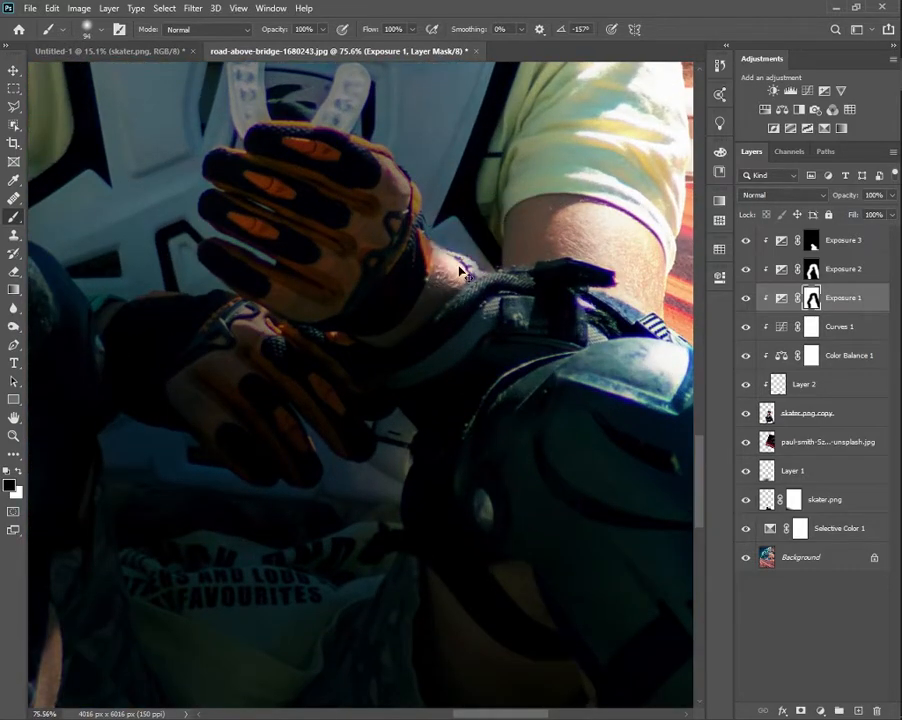
click(321, 29)
click(293, 46)
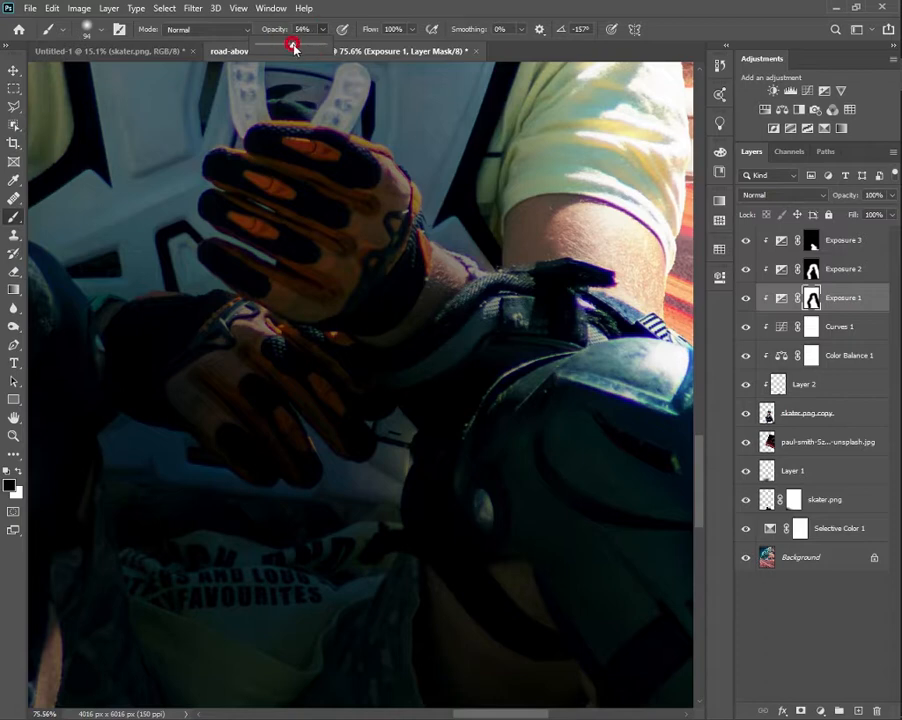
alt+right_click(378, 227)
mouse_move(432, 256)
mouse_down()
mouse_move(470, 265)
mouse_move(440, 252)
mouse_up()
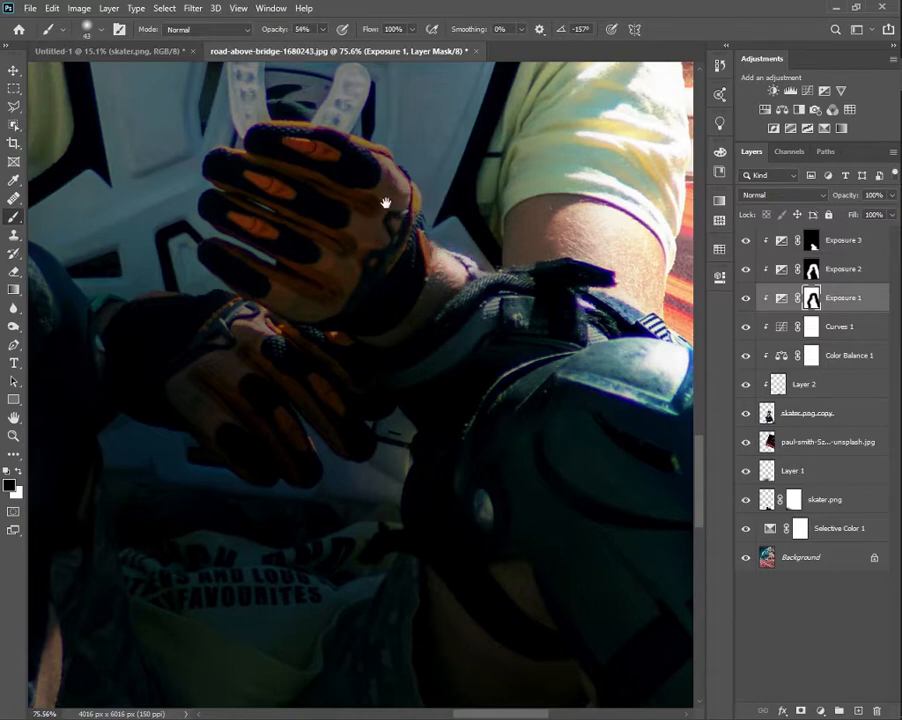
drag(384, 203, 404, 355)
mouse_move(459, 410)
mouse_down()
mouse_move(401, 330)
mouse_move(416, 323)
mouse_move(358, 294)
mouse_move(373, 295)
mouse_move(292, 279)
mouse_up()
key(x)
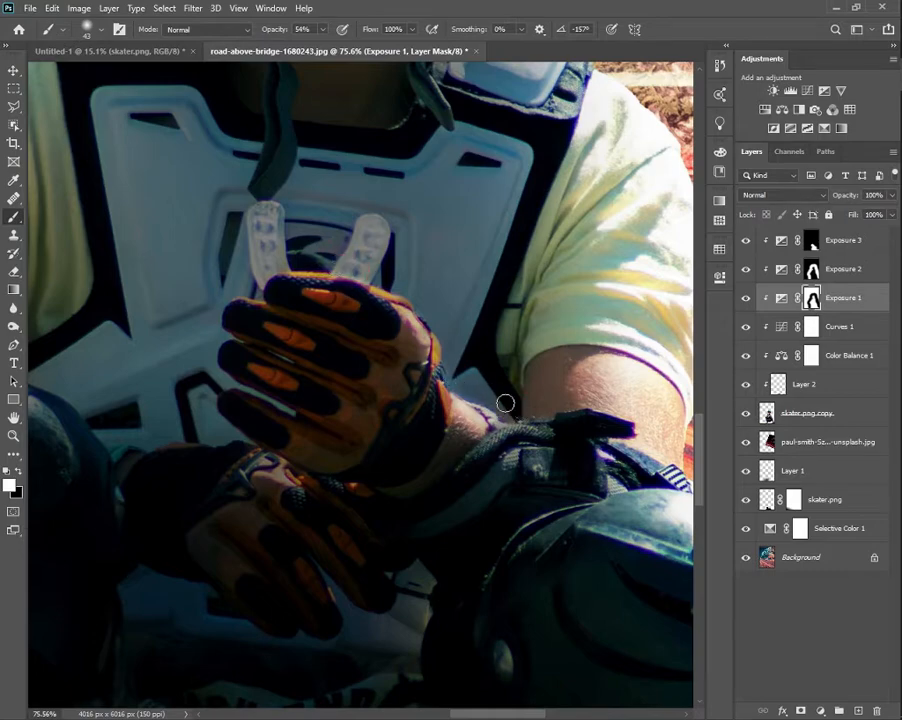
Step: Touch up the Exposure 1 mask on the left ankle and shoe and the right knee and shin guard with a 151 px brush at 54% opacity
scroll(525, 440, down, 5)
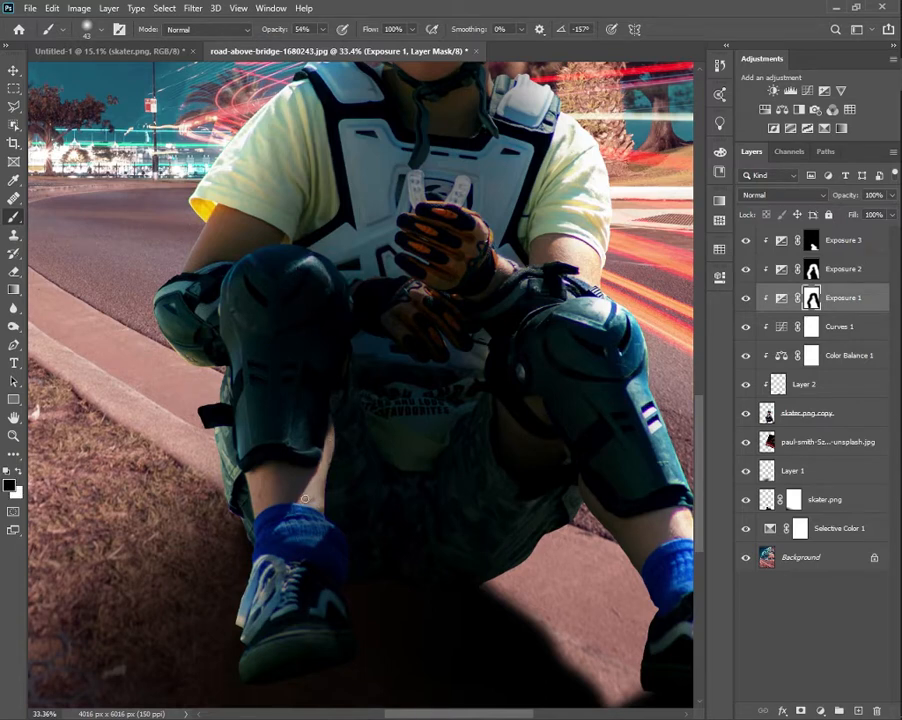
mouse_move(320, 510)
mouse_down()
mouse_move(280, 512)
mouse_move(256, 485)
mouse_up()
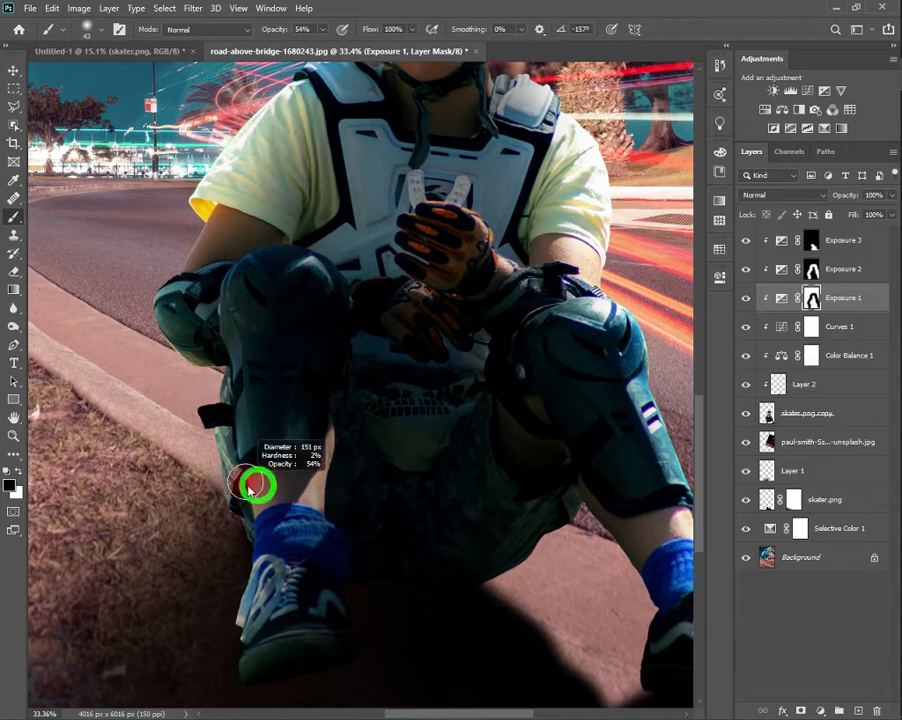
drag(240, 588, 233, 630)
key(x)
click(255, 636)
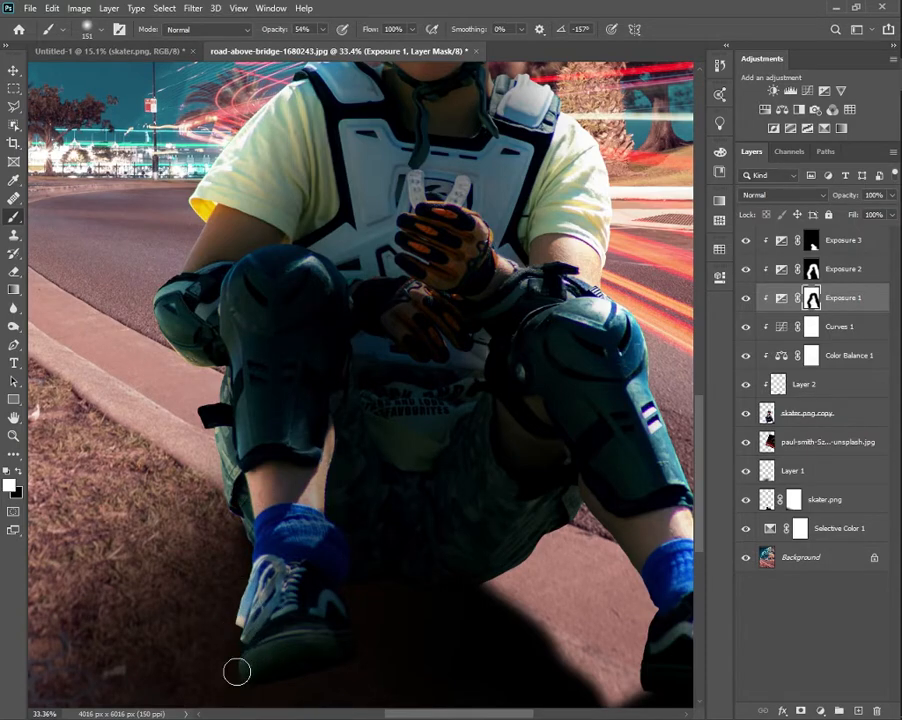
key(x)
drag(536, 350, 415, 439)
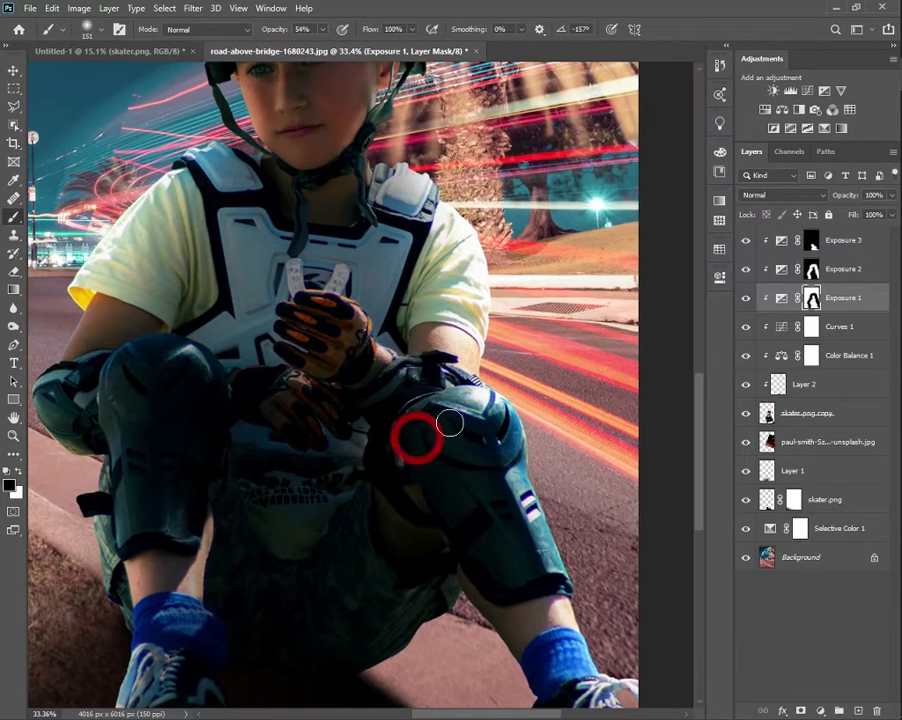
drag(517, 490, 548, 580)
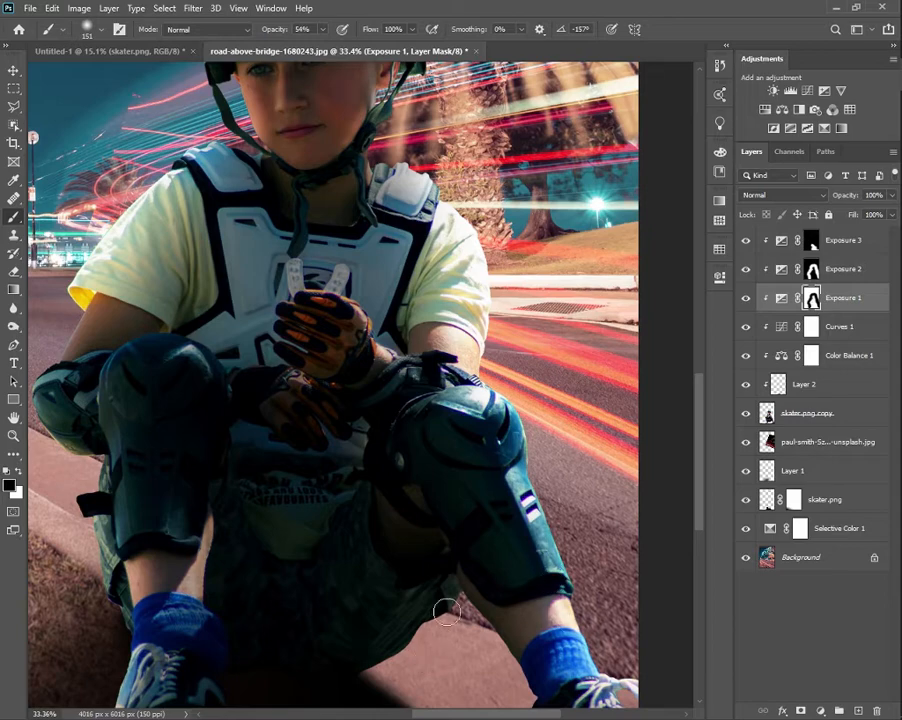
Step: Shift the shadows of the skater's Color Balance adjustment towards magenta, to about -14
scroll(458, 545, down, 10)
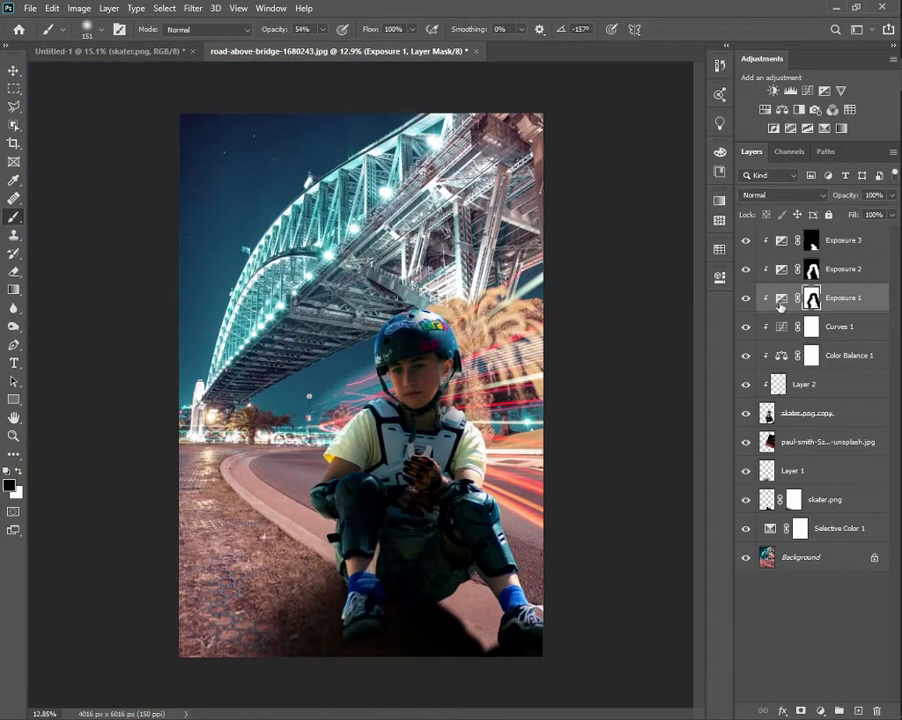
double_click(781, 355)
click(596, 320)
click(590, 326)
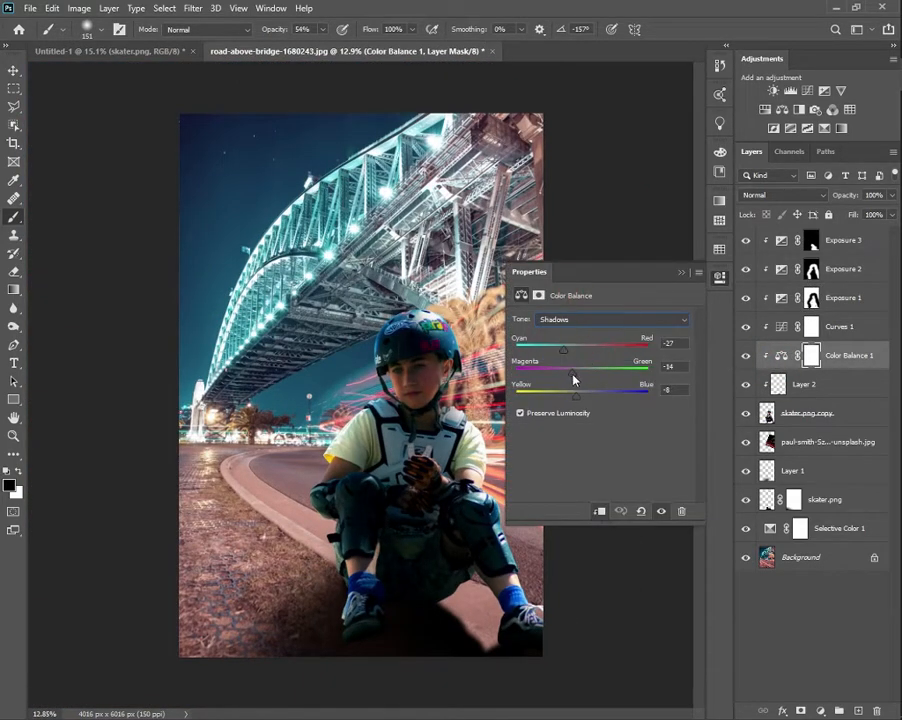
click(681, 273)
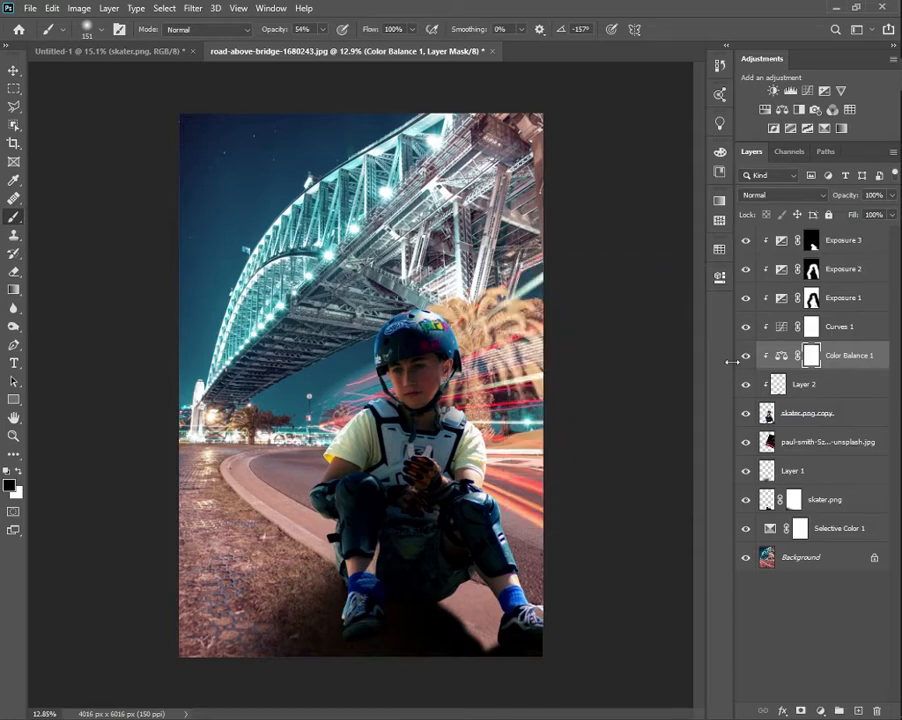
Step: Paint the skater.png mask white around the left shoe's ground shadow with an 836 px brush at 54% opacity, and compare with the layer hidden
click(756, 240)
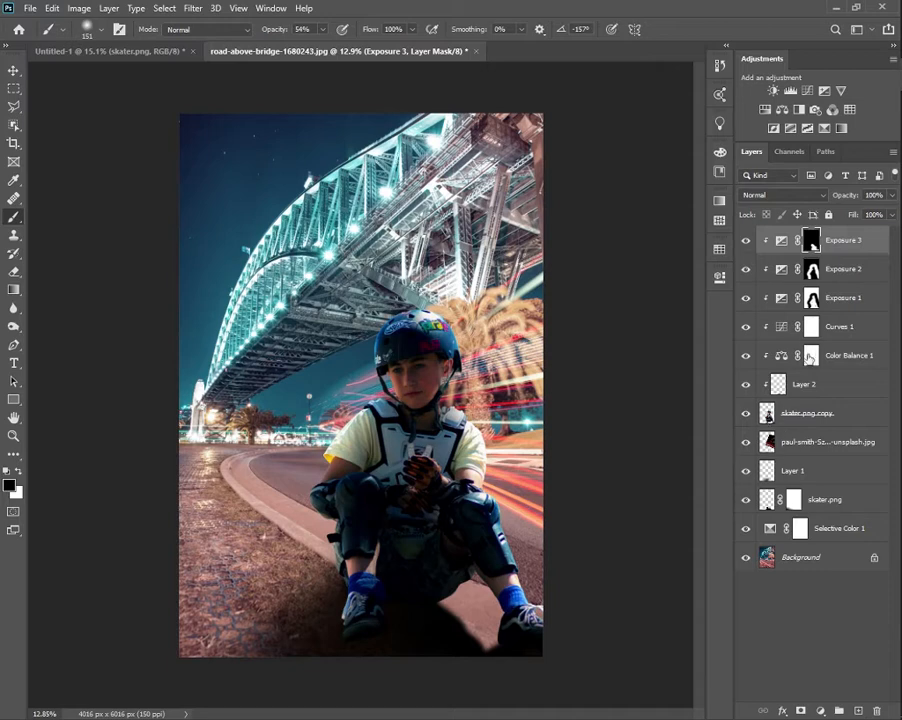
click(794, 499)
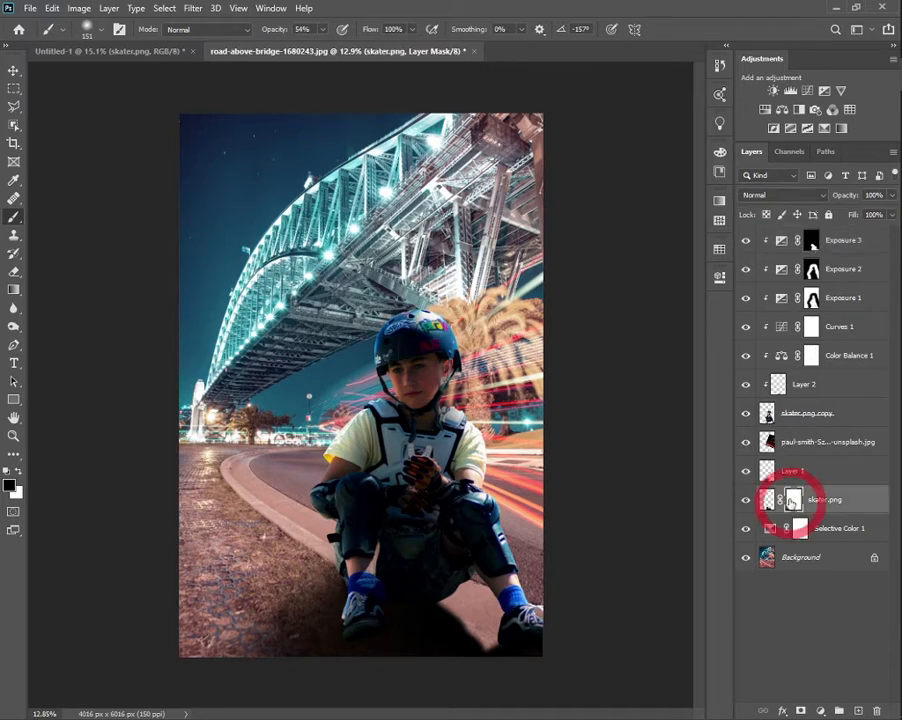
click(401, 669)
mouse_move(387, 629)
mouse_down()
mouse_move(402, 668)
mouse_move(383, 637)
mouse_move(333, 652)
mouse_move(364, 643)
mouse_up()
alt+right_click(376, 628)
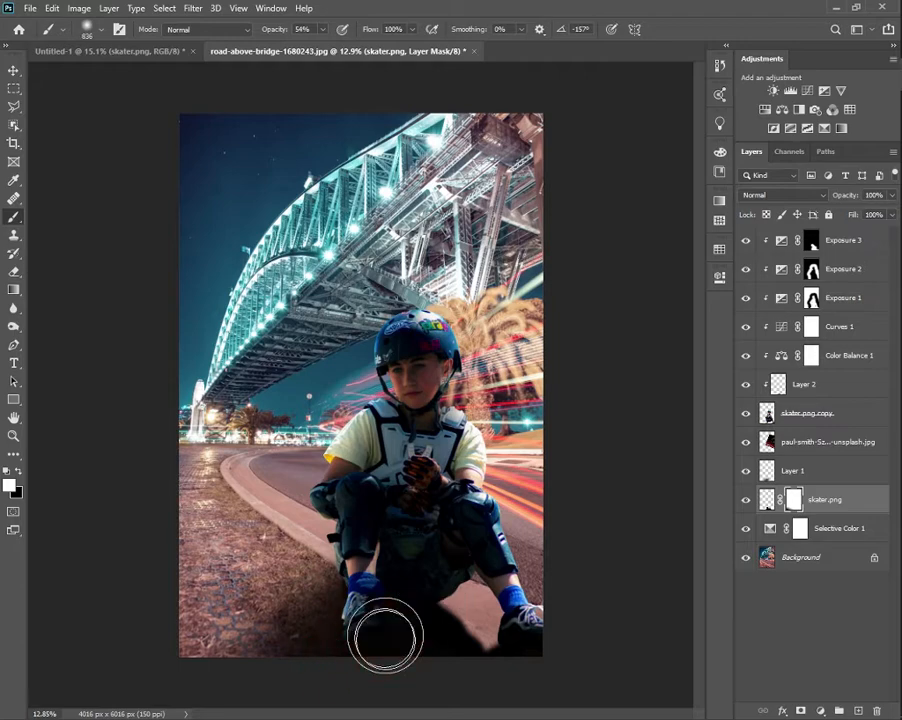
drag(368, 569, 401, 604)
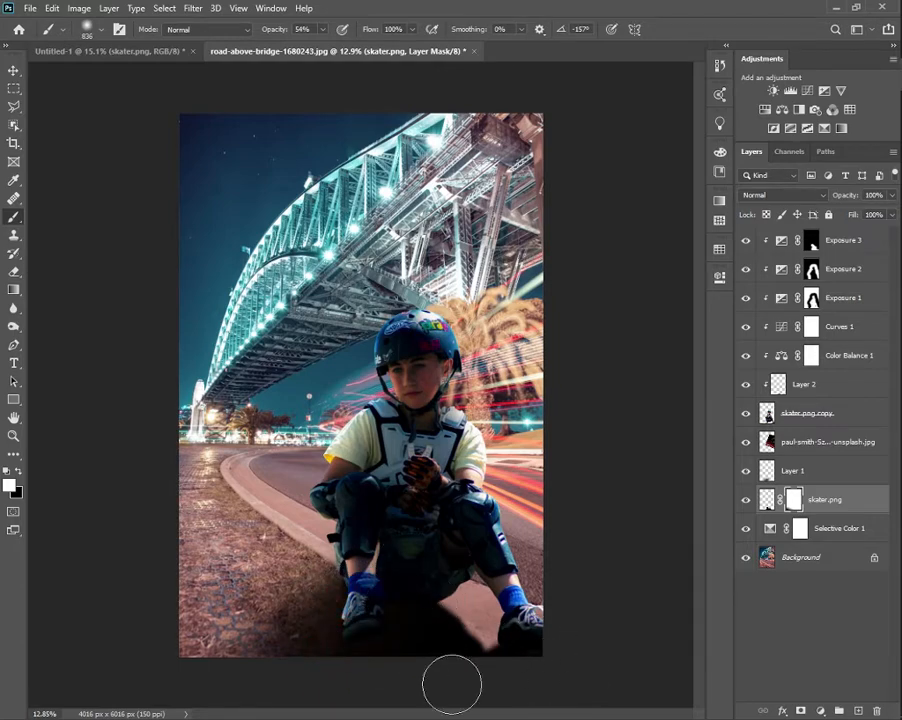
scroll(440, 672, up, 5)
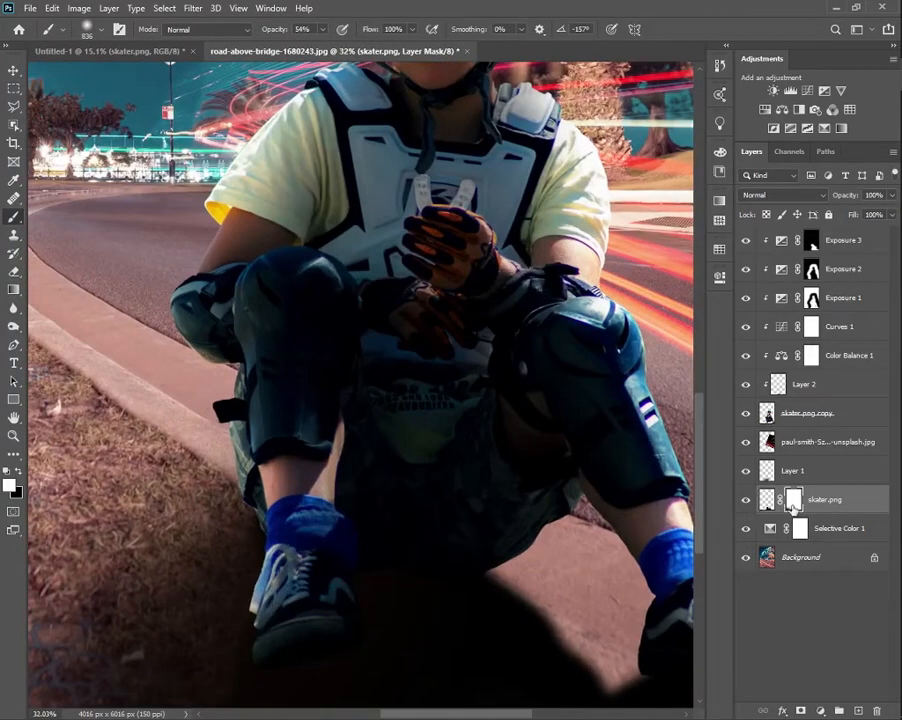
click(745, 501)
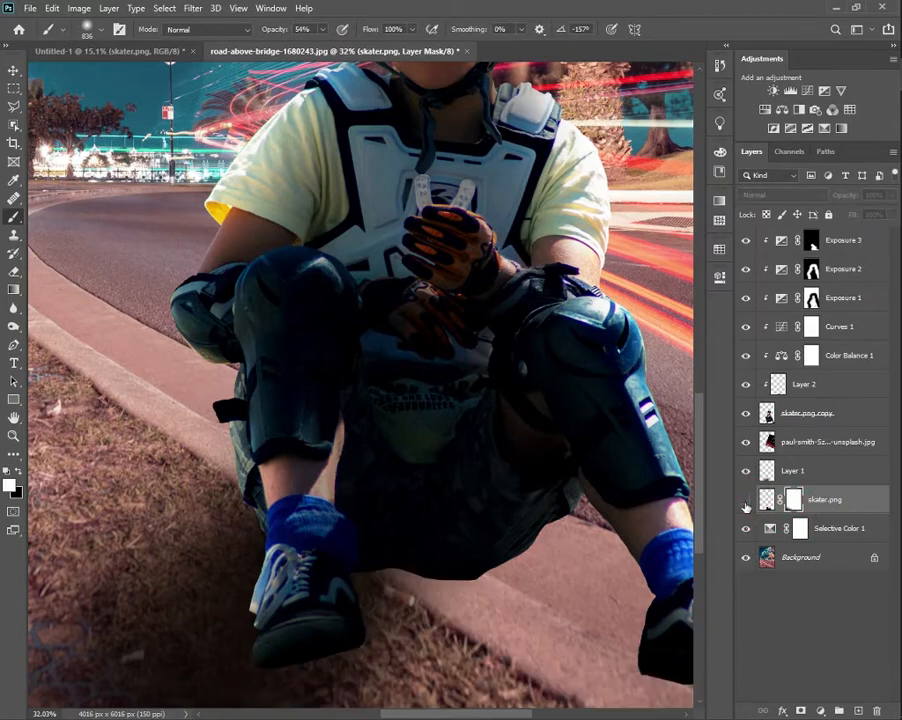
click(745, 501)
scroll(367, 558, down, 5)
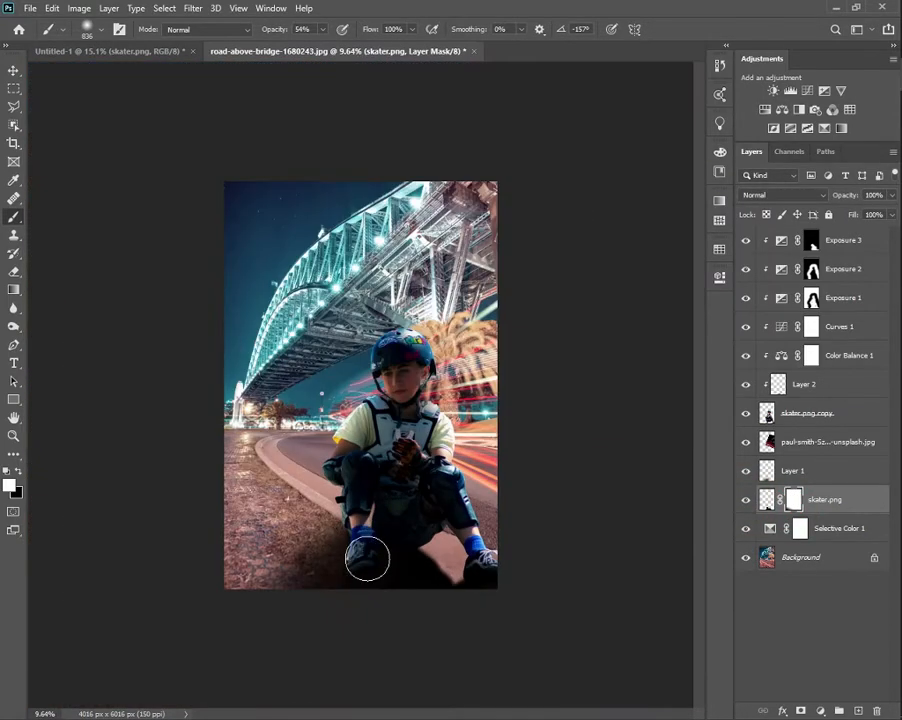
Step: Add a Hue/Saturation adjustment above Exposure 3, lower the Greens saturation to about -56 and shift the Yellows hue slightly negative
click(17, 71)
click(833, 243)
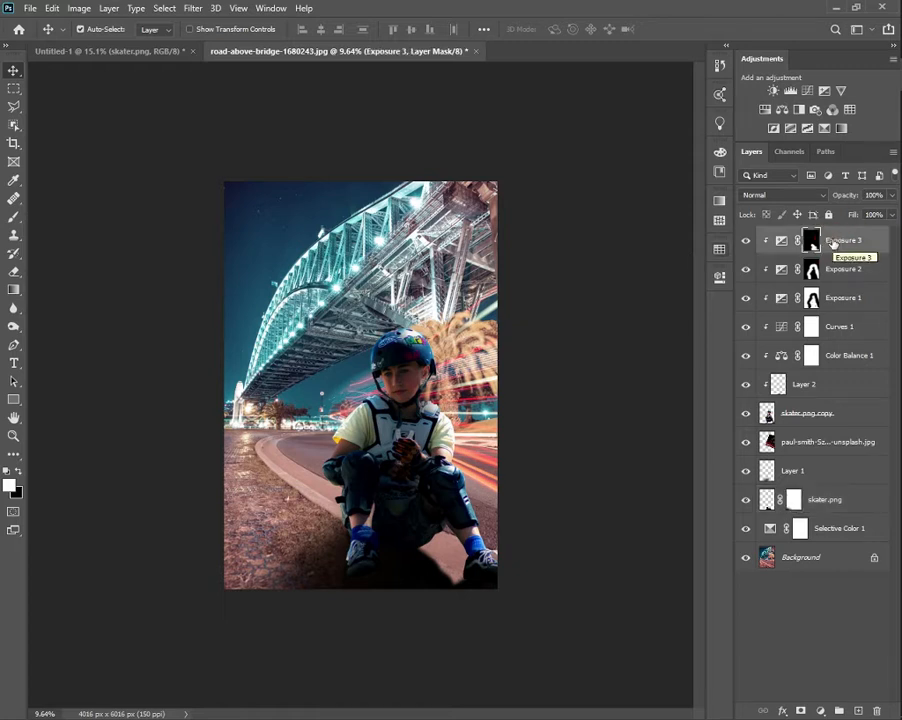
click(782, 109)
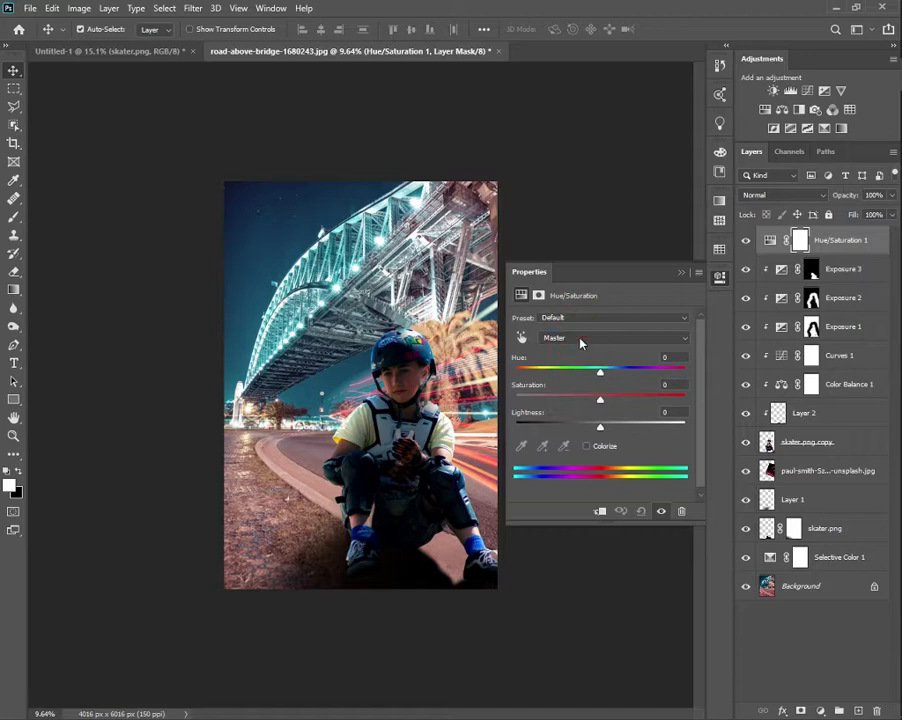
click(572, 338)
click(578, 381)
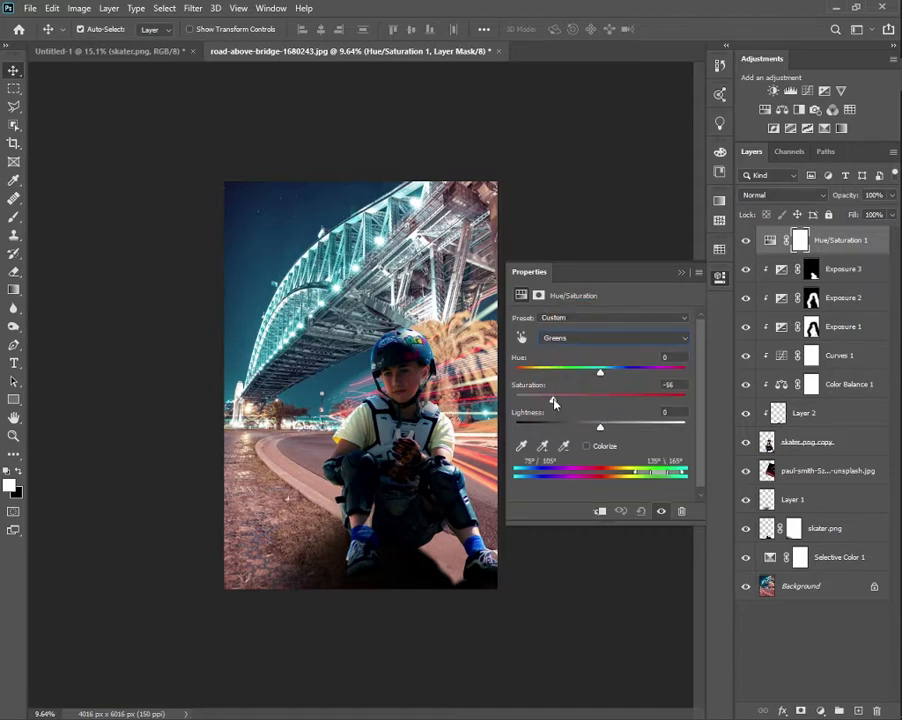
click(588, 338)
click(580, 374)
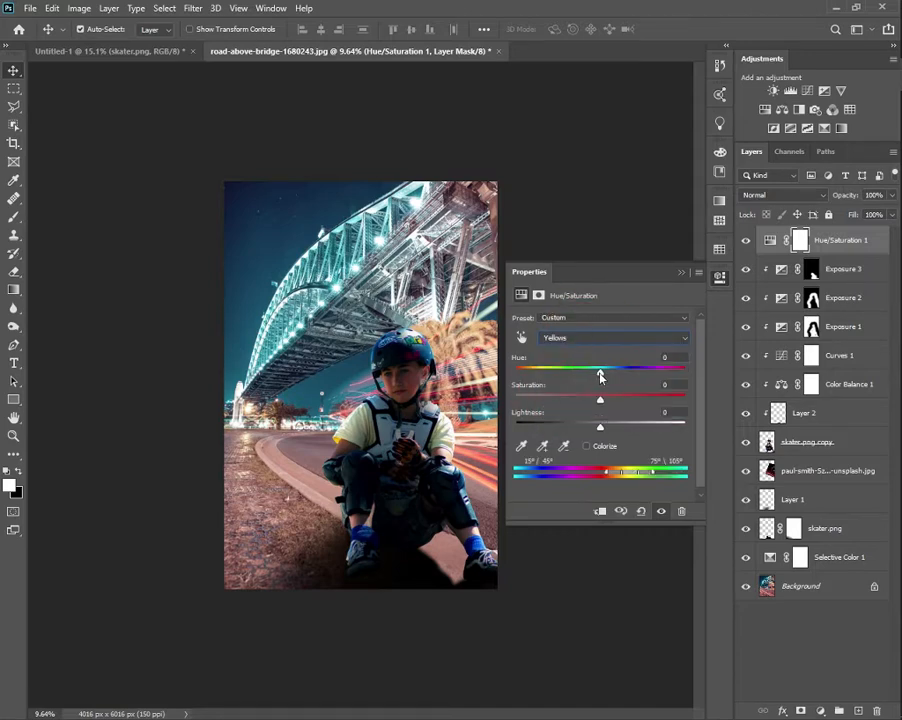
mouse_move(600, 372)
mouse_down()
mouse_move(577, 374)
mouse_move(605, 374)
mouse_move(590, 368)
mouse_move(593, 375)
mouse_up()
Step: Clip the Hue/Saturation adjustment to the skater and shift its Reds hue to about +8
click(588, 338)
click(582, 362)
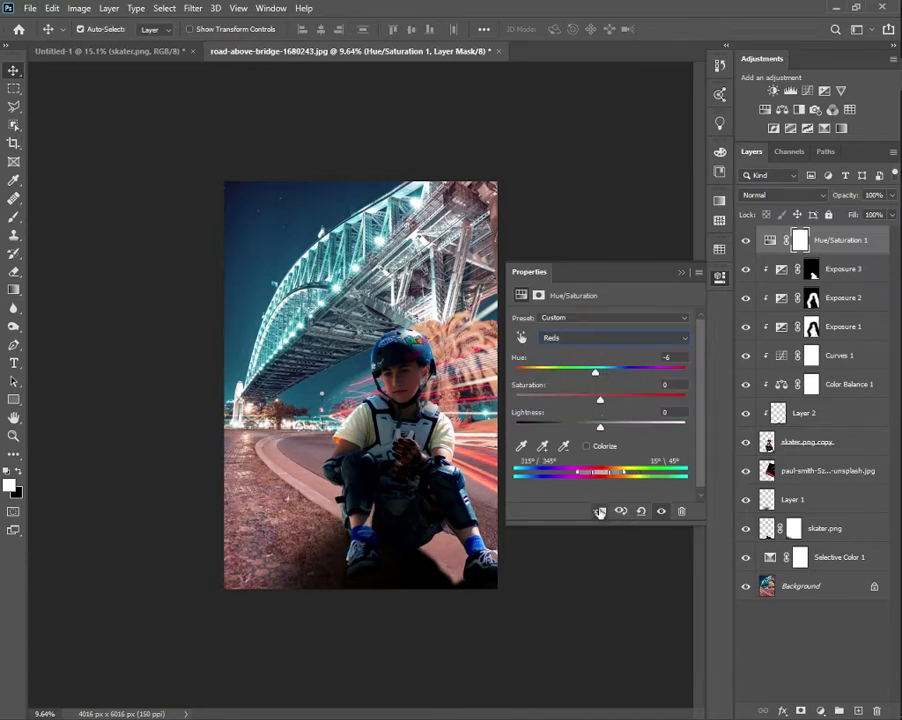
click(606, 370)
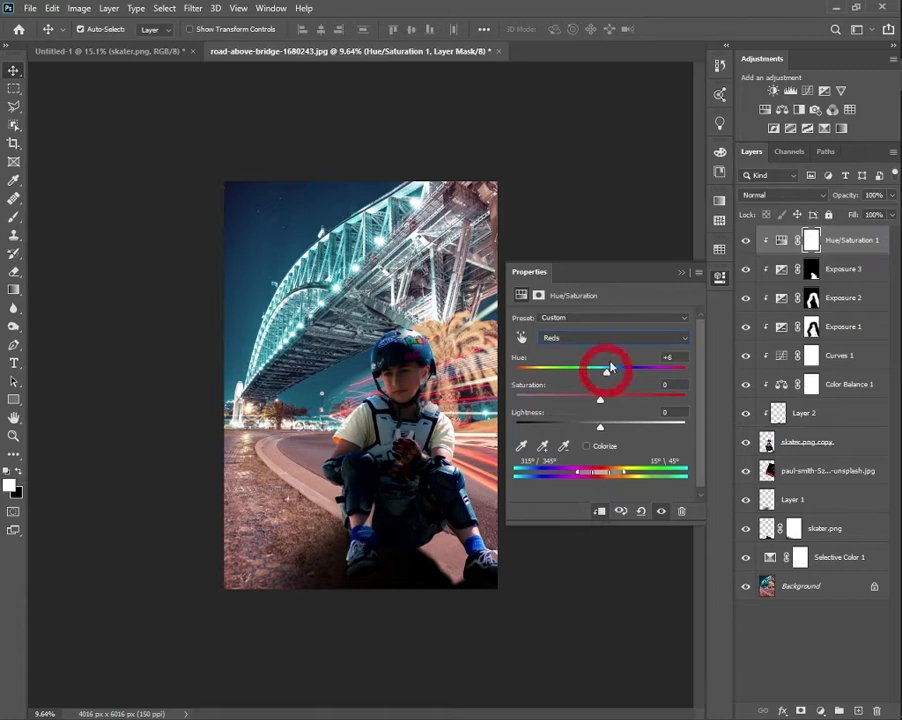
click(682, 272)
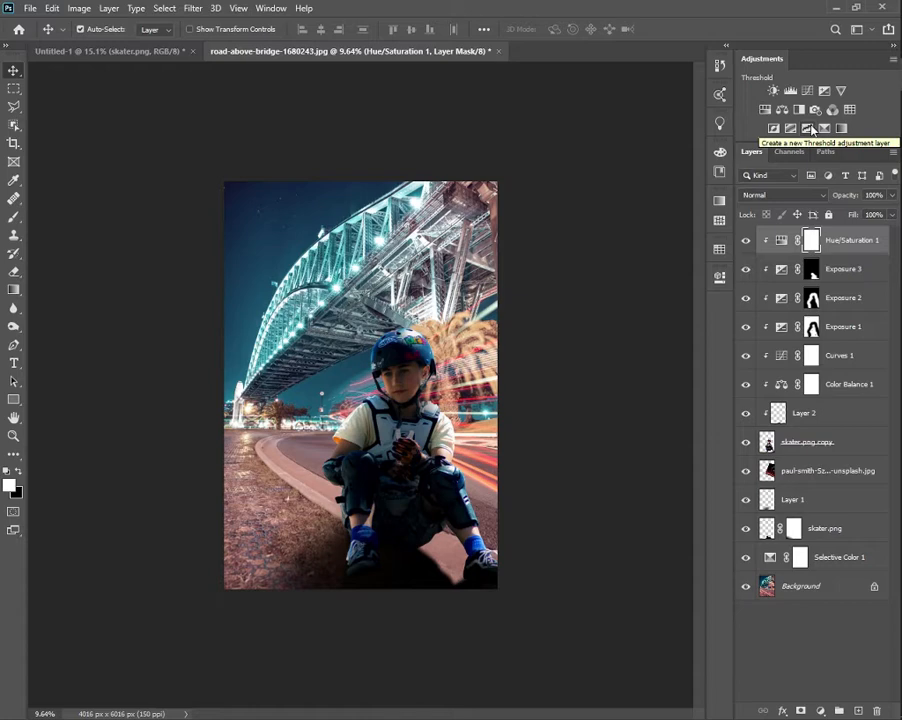
Step: Add a clipped Selective Color adjustment beneath Hue/Saturation 1 and set its Reds to about +2 cyan, +2 magenta and +4 yellow
click(841, 128)
drag(826, 240, 824, 281)
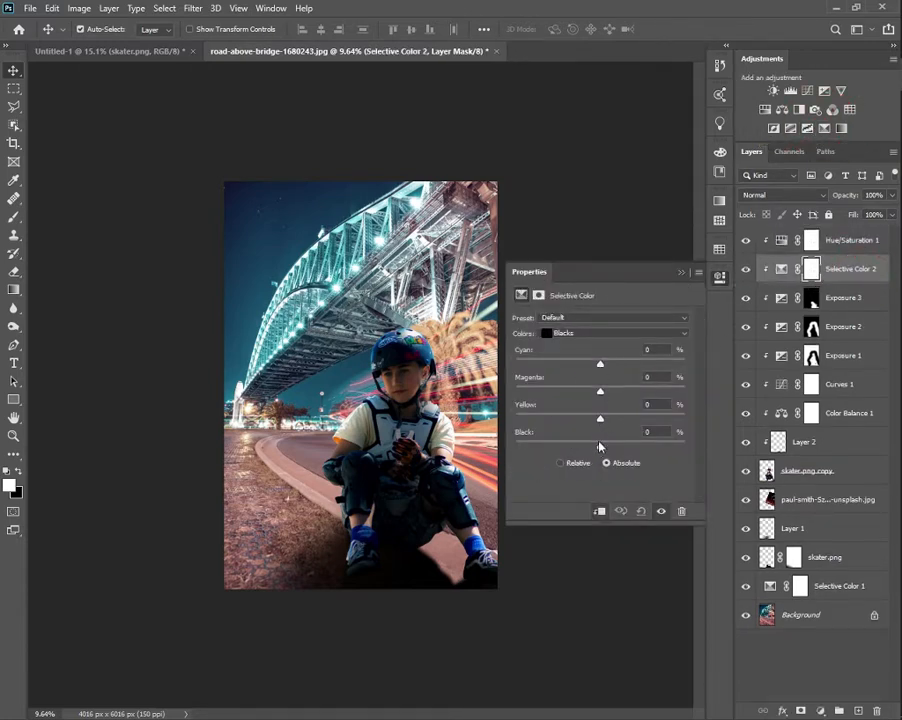
click(604, 336)
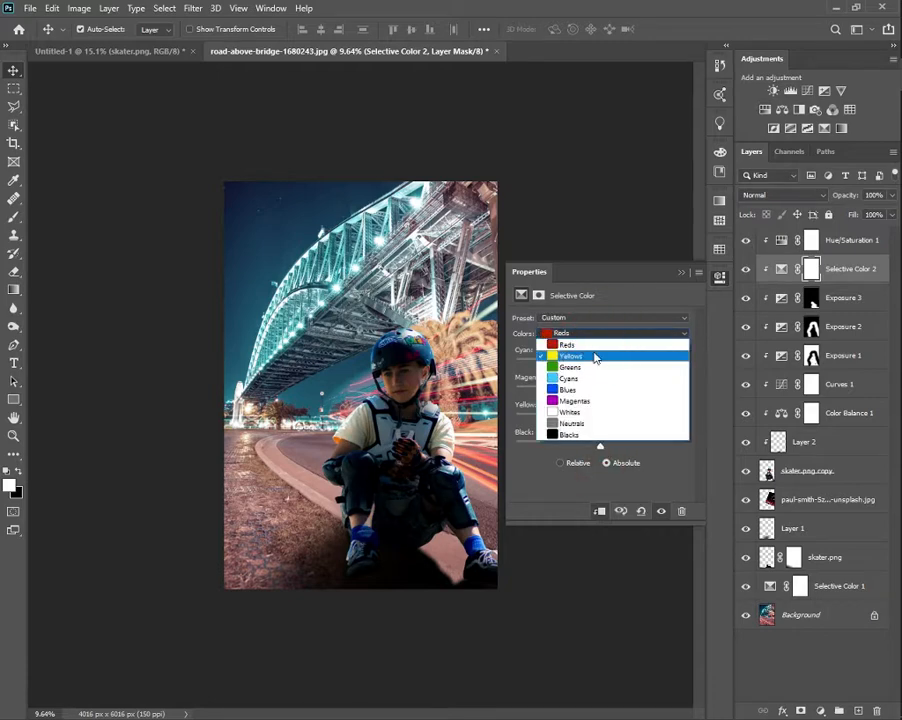
click(592, 331)
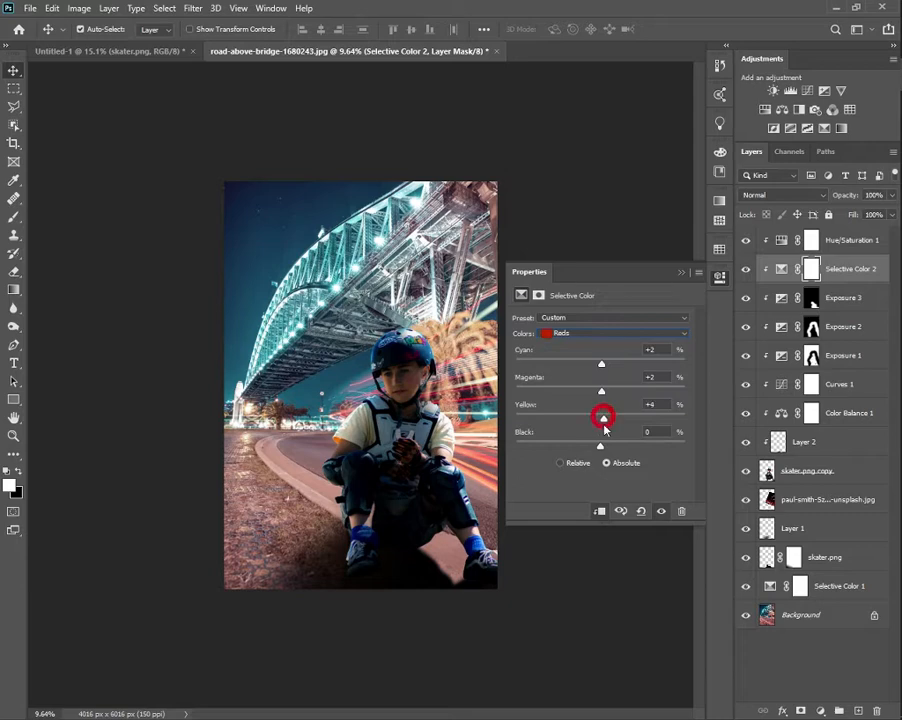
Step: In Selective Color 2, set Yellows to about -6 cyan and -3 magenta, and Cyans to about +7 cyan and -19 magenta
click(603, 332)
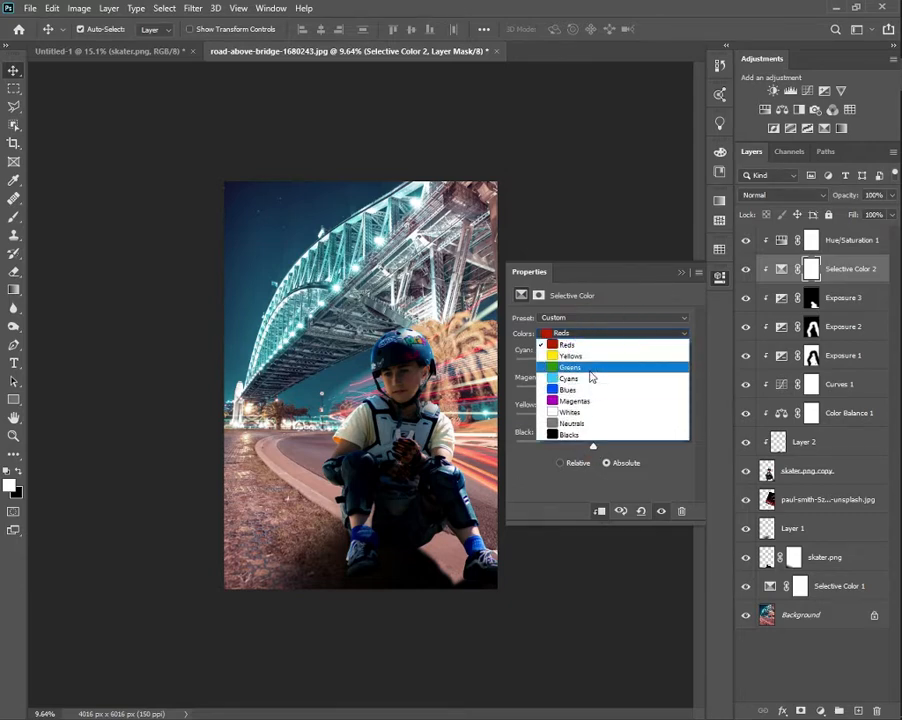
click(603, 362)
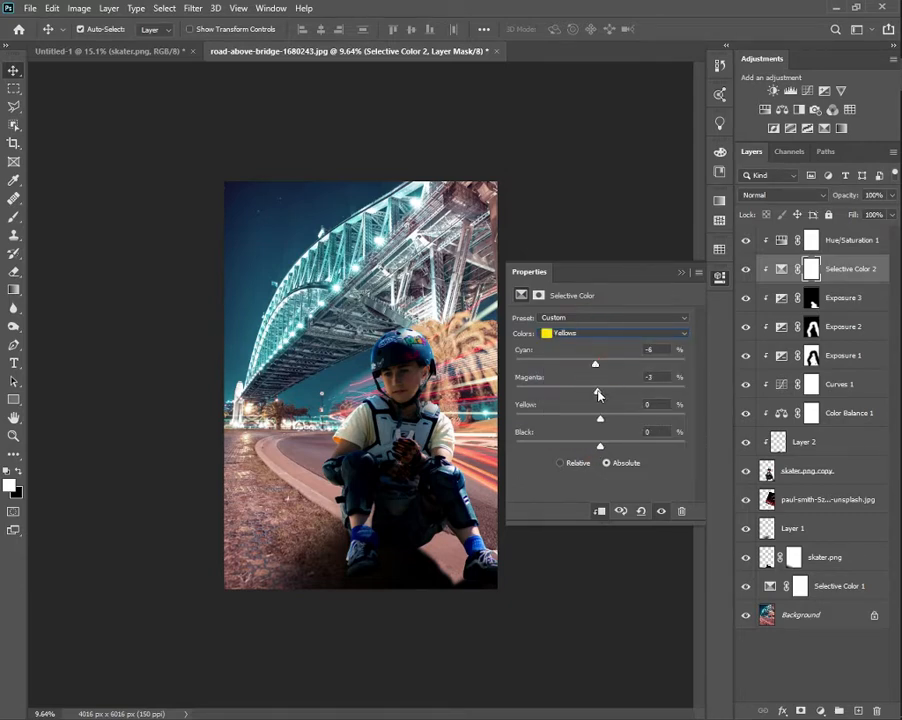
click(603, 332)
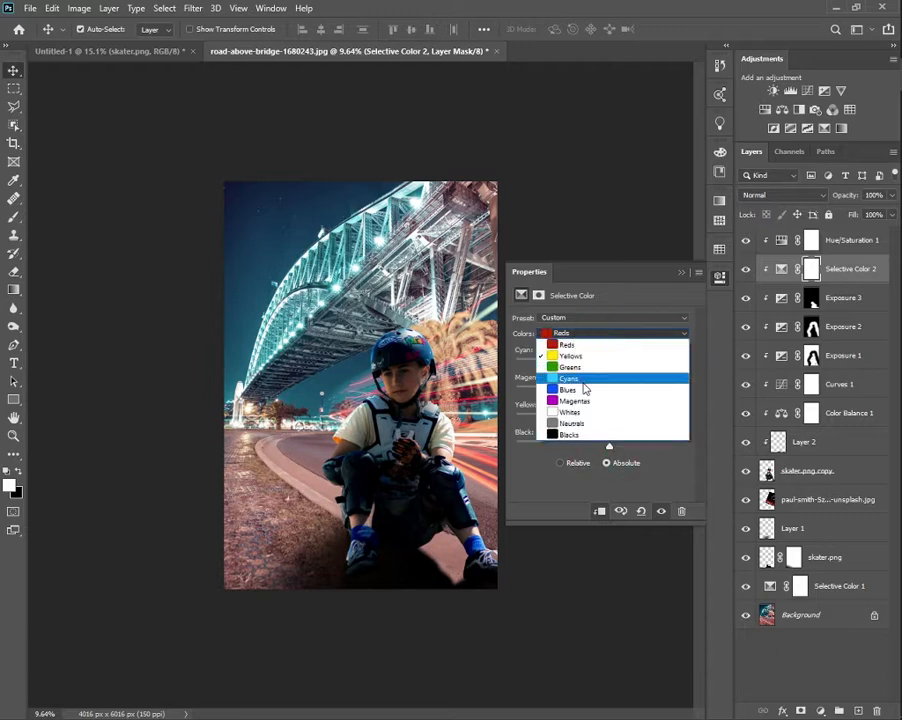
click(580, 375)
drag(577, 379, 596, 370)
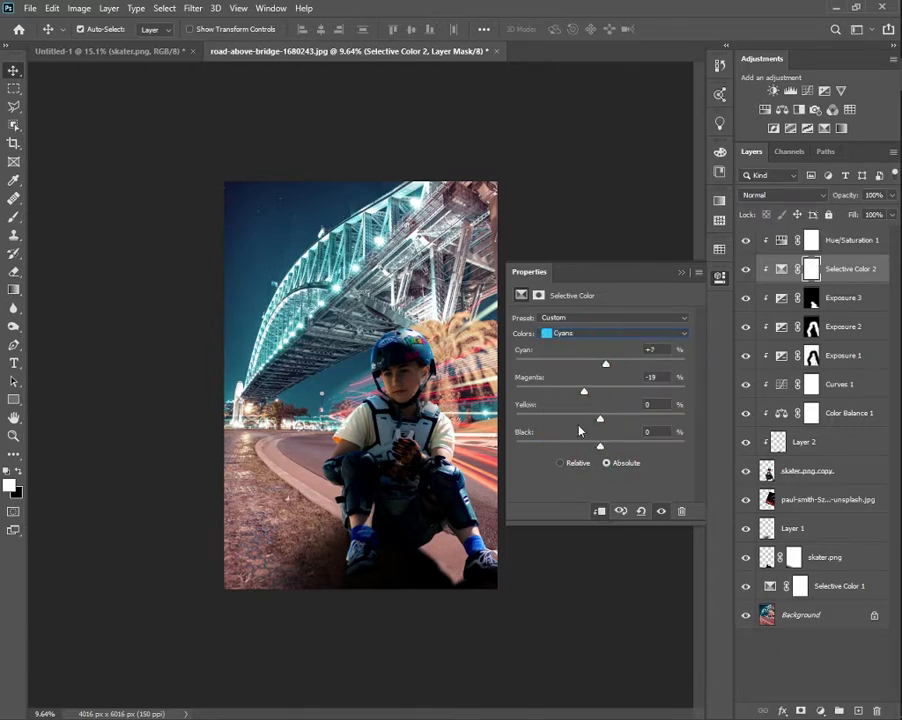
Step: Set the Selective Color Blues to about -6 cyan, and fine-tune the cyan and magenta of the Whites
click(600, 334)
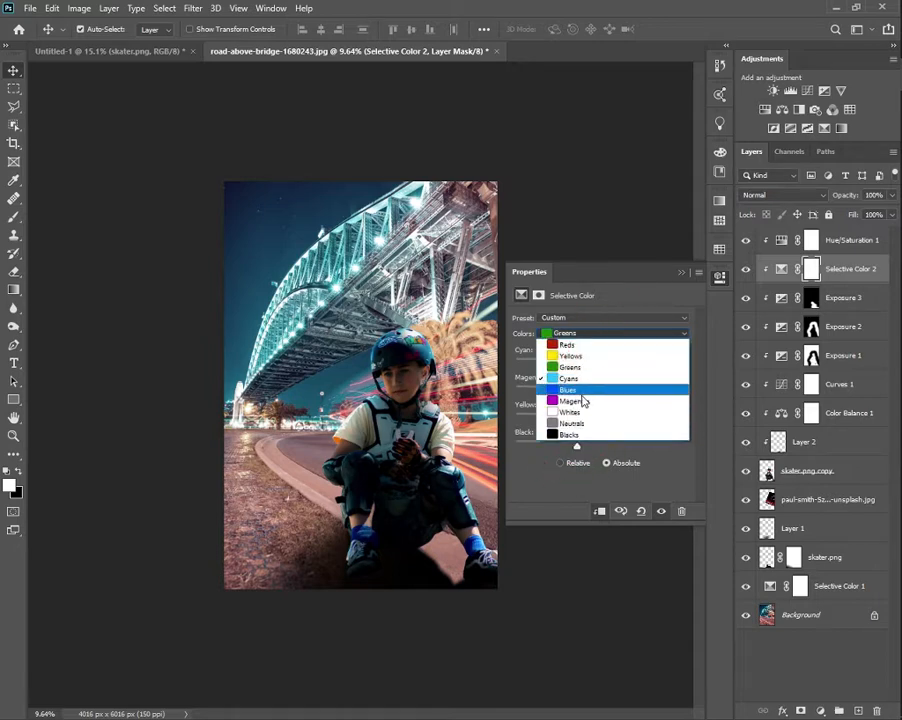
click(597, 388)
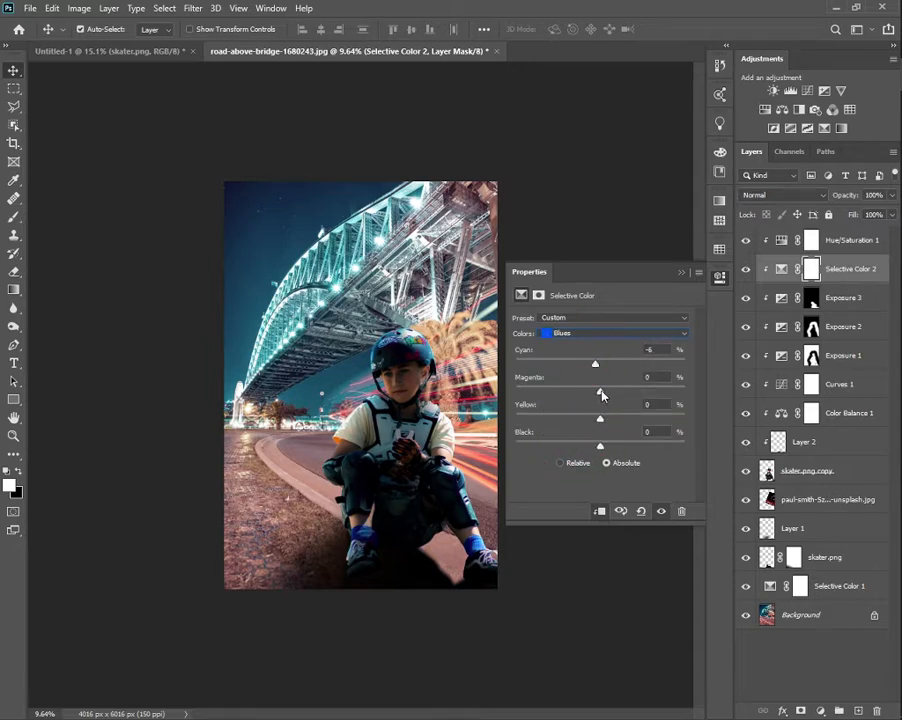
click(600, 333)
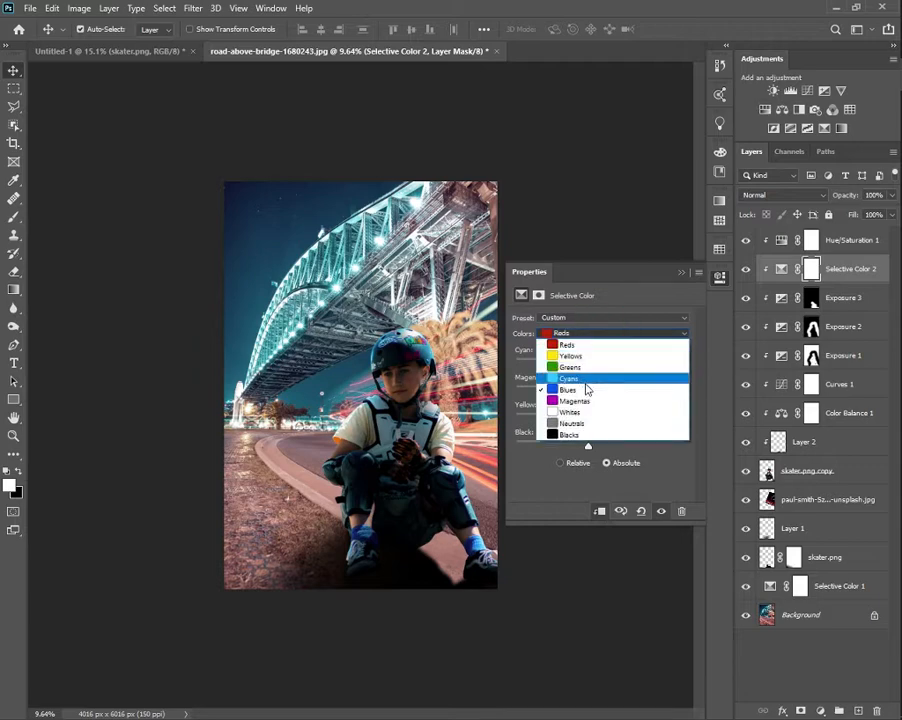
click(577, 408)
drag(576, 374, 601, 372)
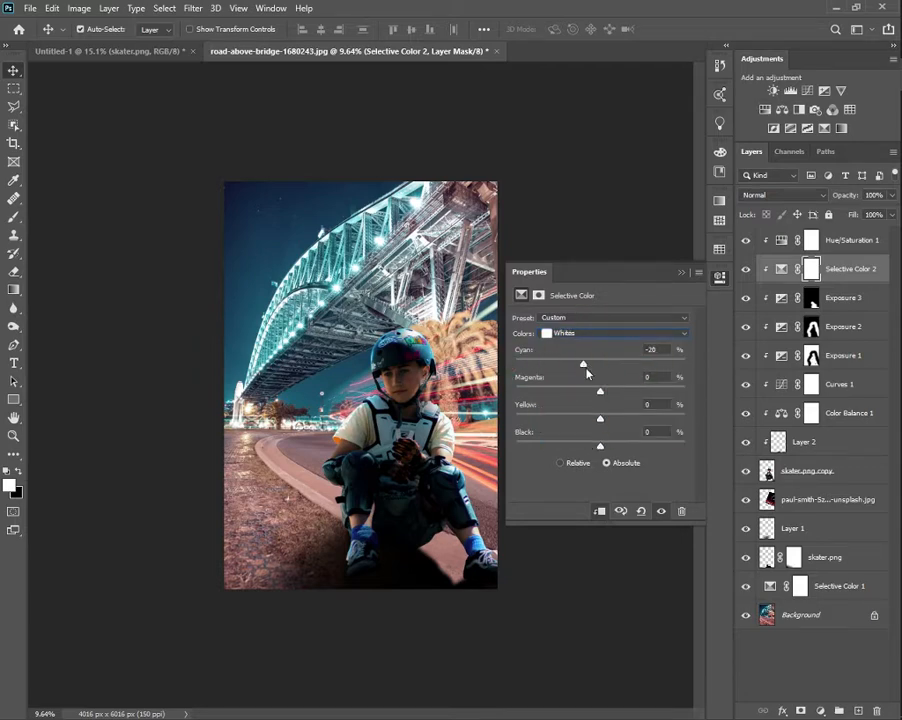
drag(590, 392, 603, 396)
Step: Set the Selective Color Neutrals to about -10 cyan, +2 magenta and -1 yellow, and fine-tune their black
click(605, 343)
click(600, 422)
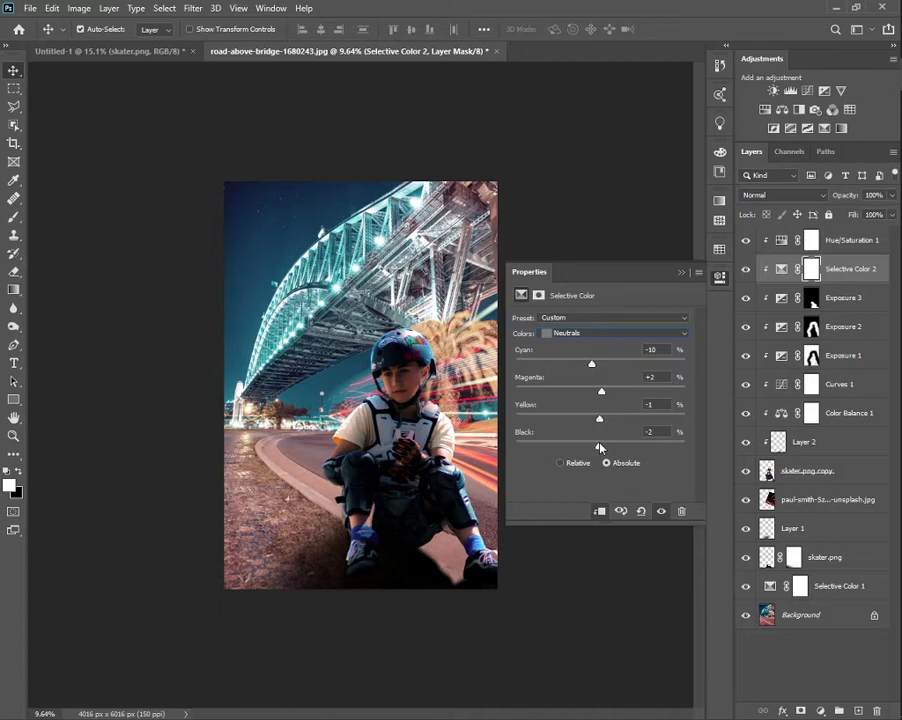
drag(599, 447, 603, 447)
click(686, 272)
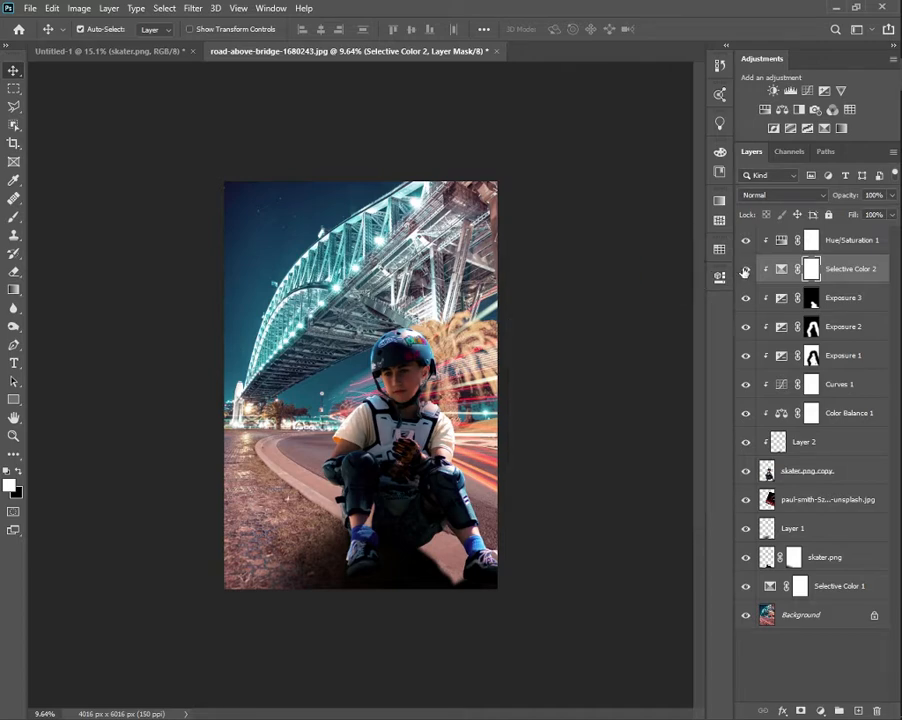
Step: Add a Solid Color fill layer above Hue/Saturation 1 with the peach colour f9ae7c
click(823, 247)
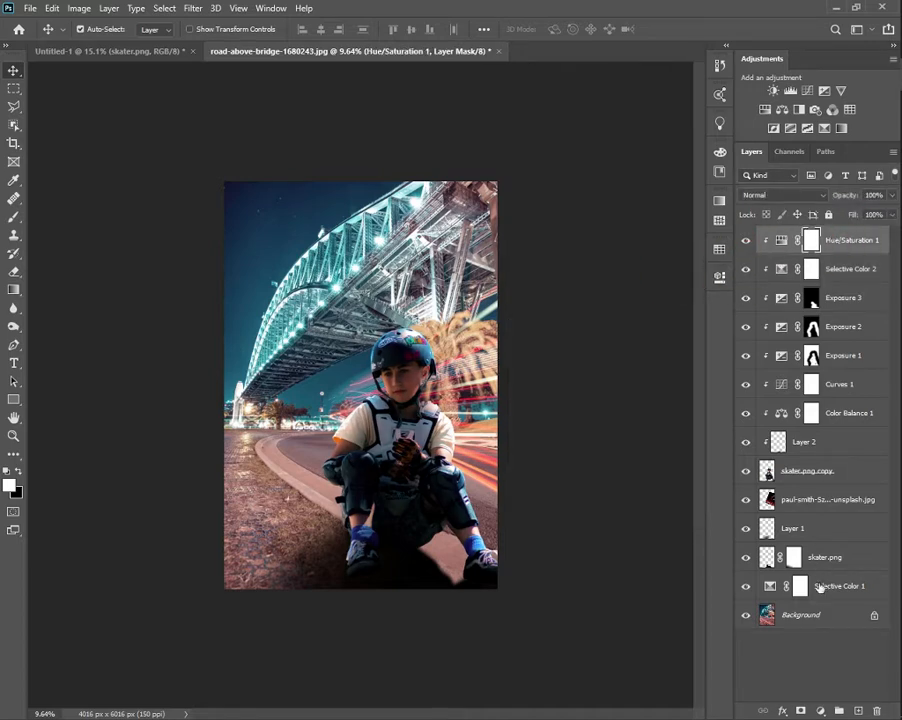
click(820, 711)
click(594, 458)
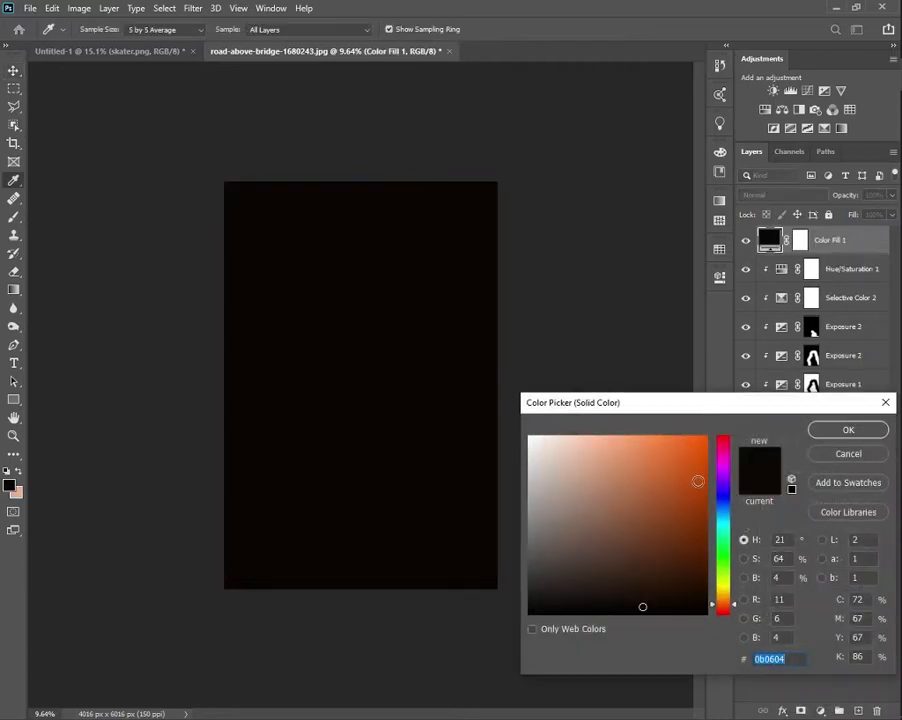
click(640, 436)
drag(640, 436, 641, 433)
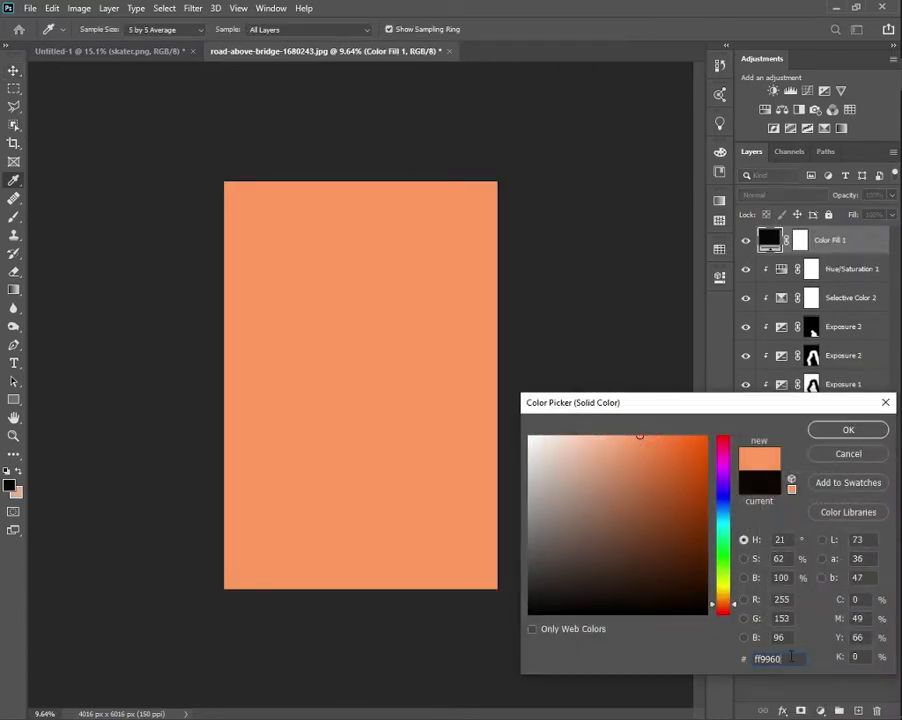
text(f9a)
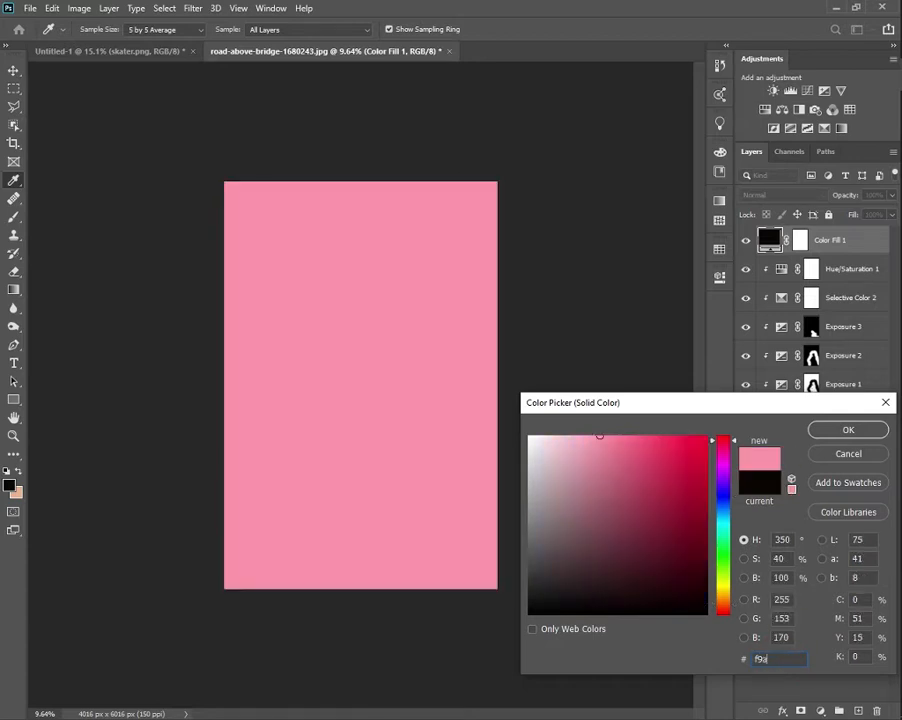
text(e7c)
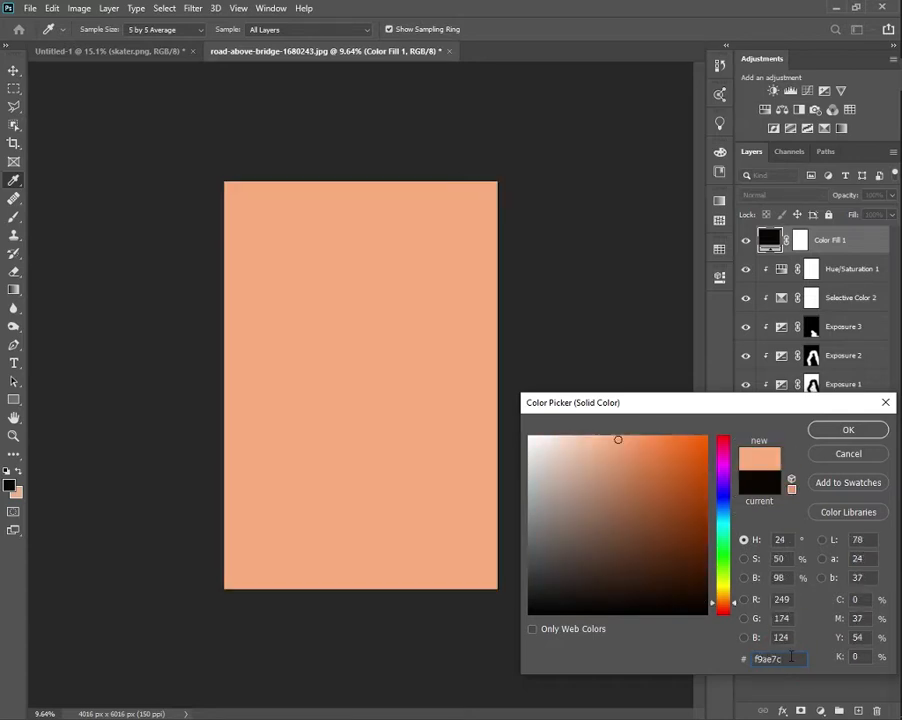
click(848, 430)
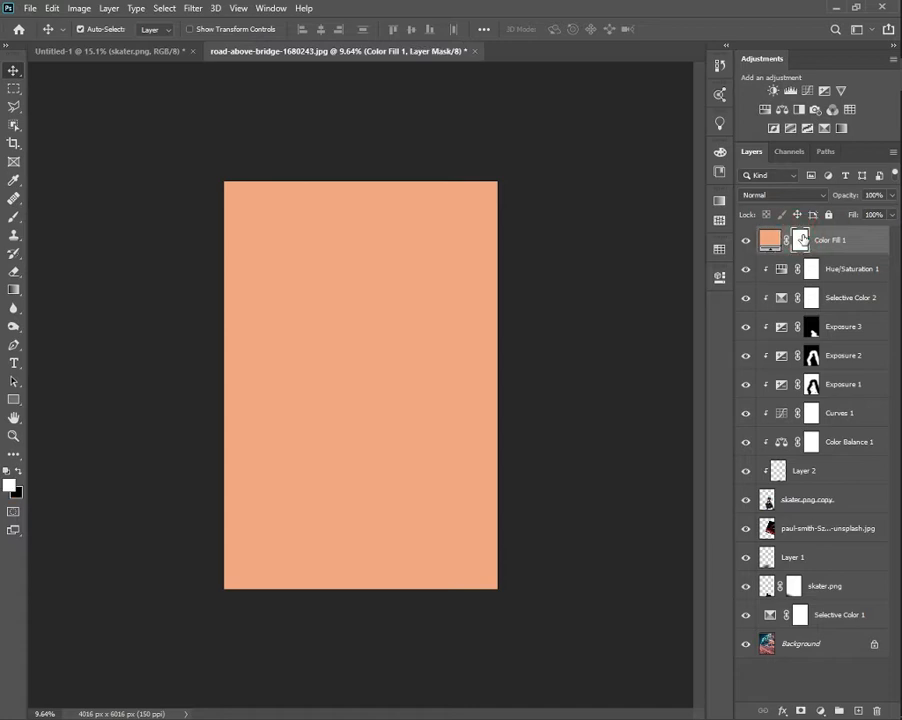
Step: Replace the colour fill's mask with a copy of the Exposure 2 mask and clip the fill to the skater
drag(811, 332, 800, 240)
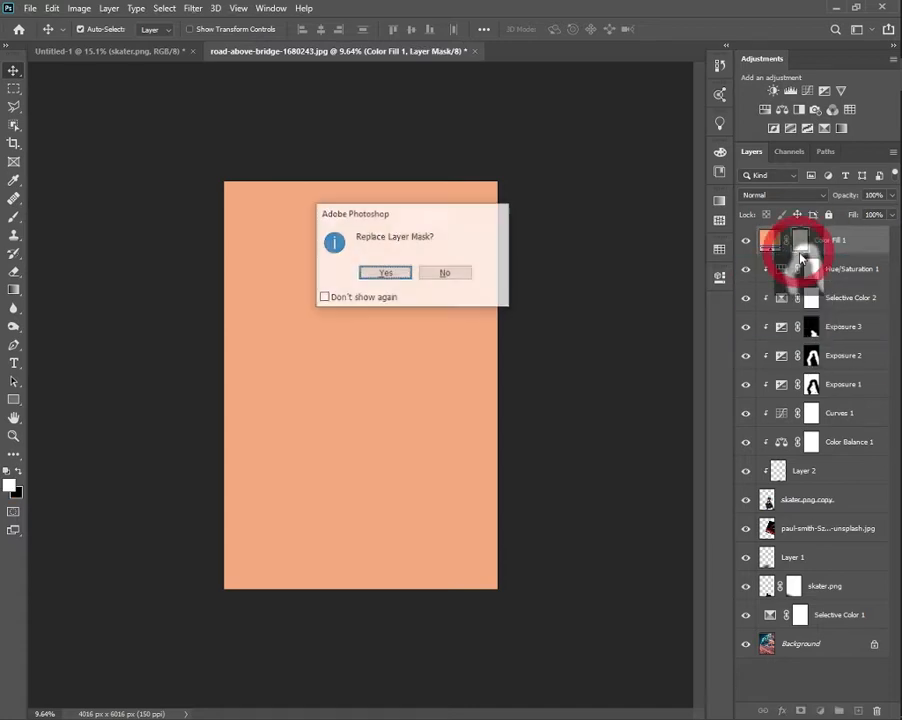
click(386, 266)
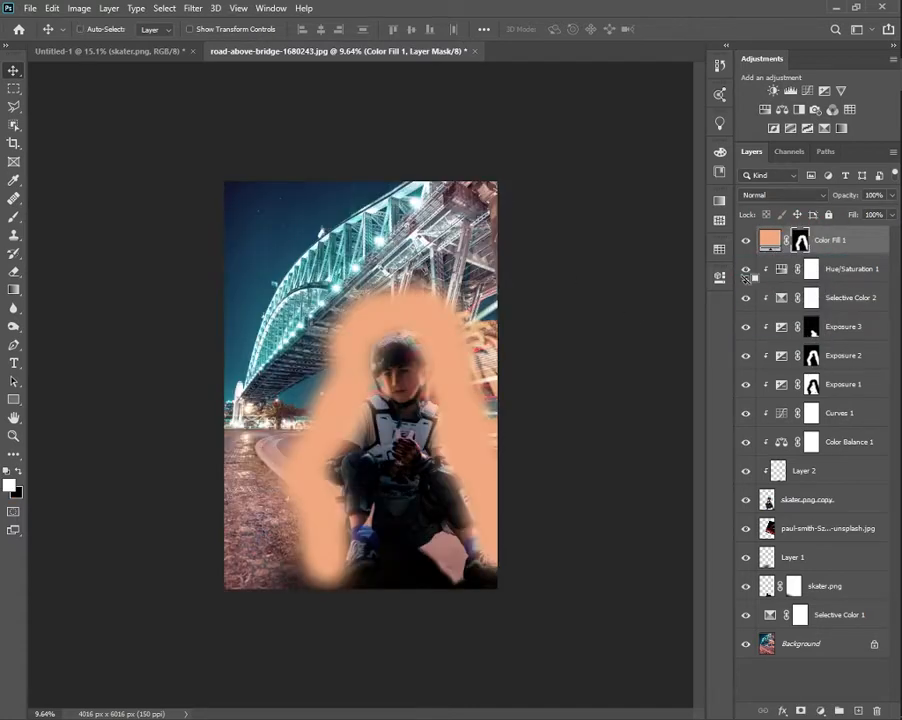
alt+click(748, 277)
Step: Set the colour fill's blend mode to Multiply and its opacity to 42%
click(800, 195)
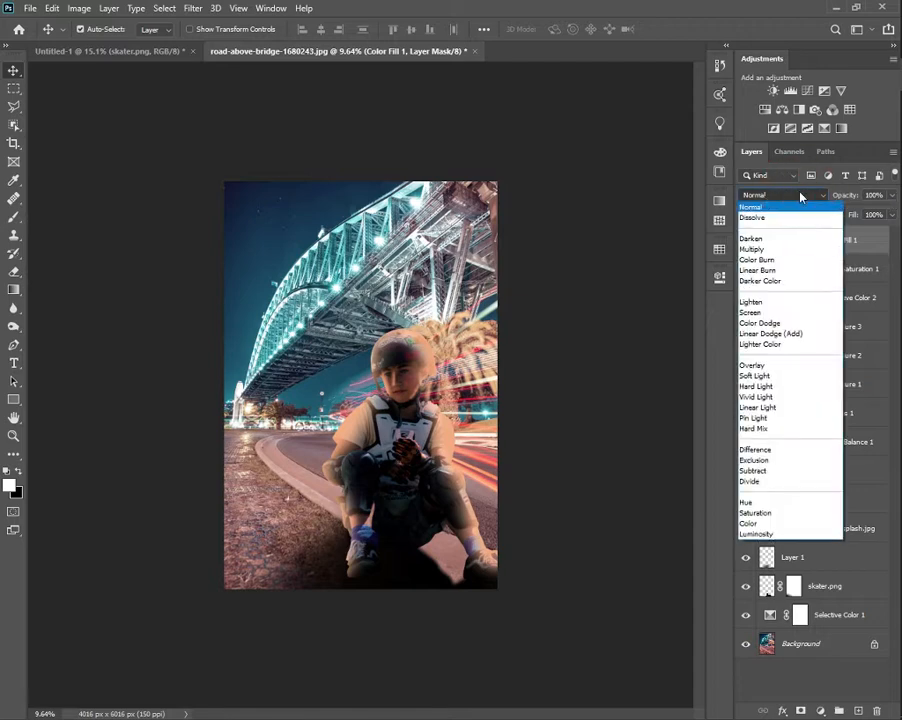
click(785, 249)
click(892, 195)
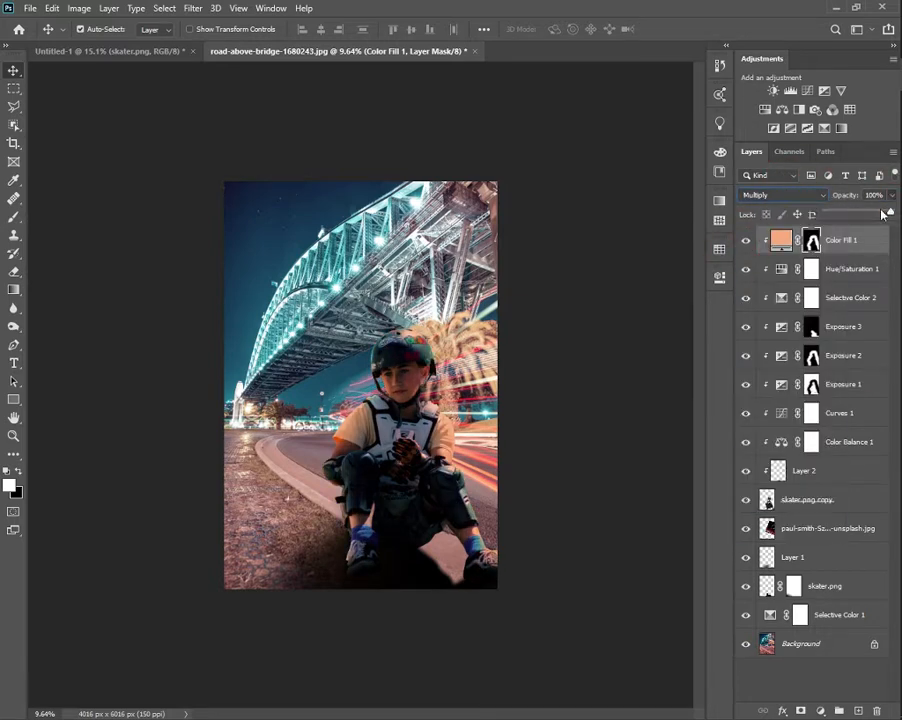
drag(866, 212, 852, 211)
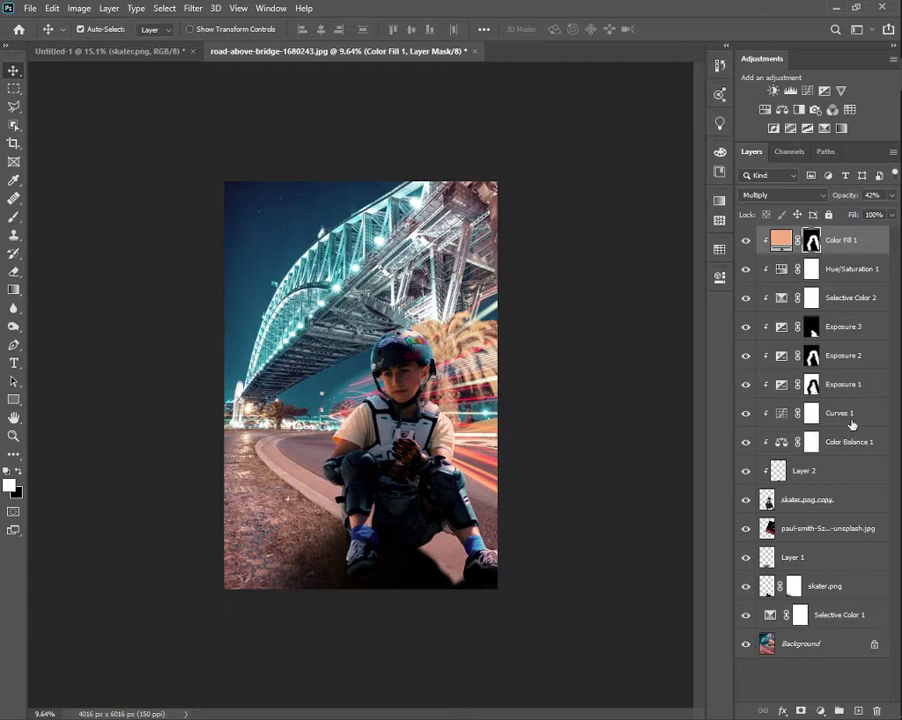
Step: Group all layers from Color Fill 1 down to Selective Color 1
shift+click(836, 616)
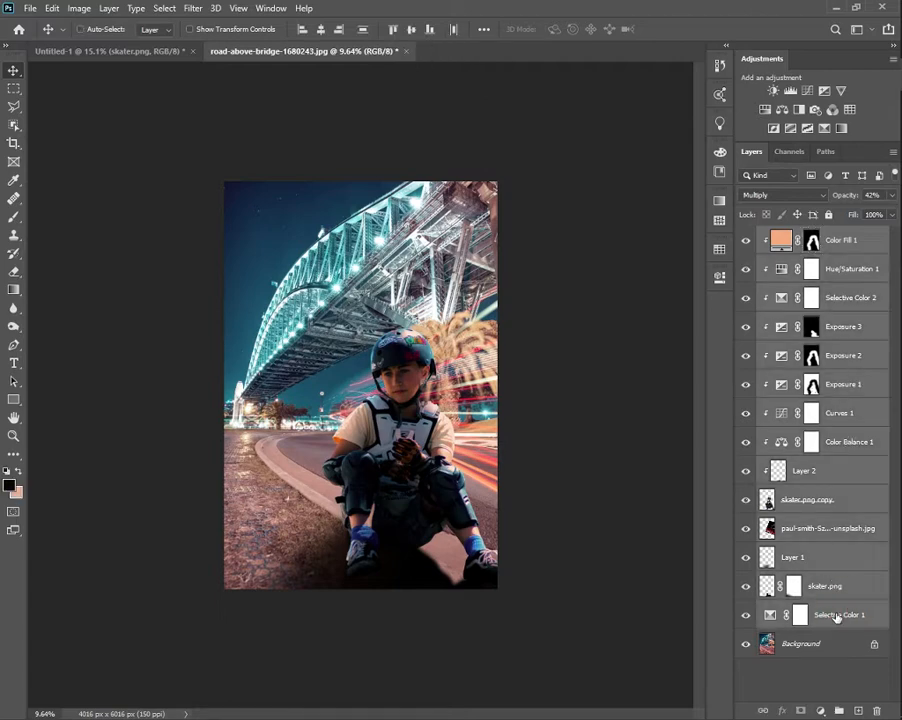
key(ctrl+g)
Step: Bring the skateboard from the Untitled-1 document into the bridge composite and place it on the cobblestones in the photo's lower-left corner
click(150, 51)
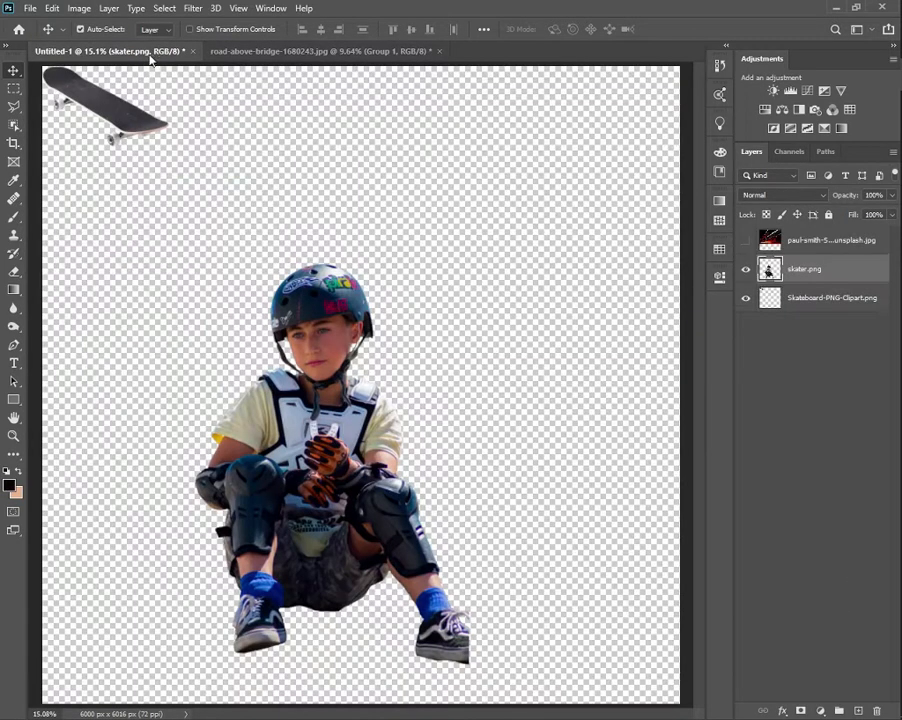
click(134, 116)
key(ctrl+Tab)
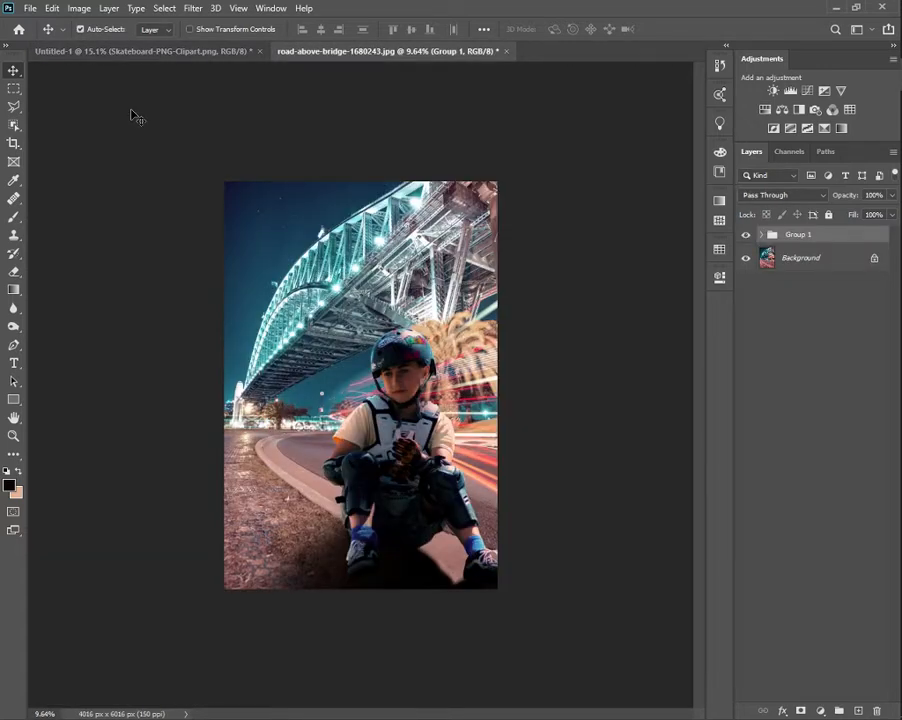
drag(134, 116, 248, 206)
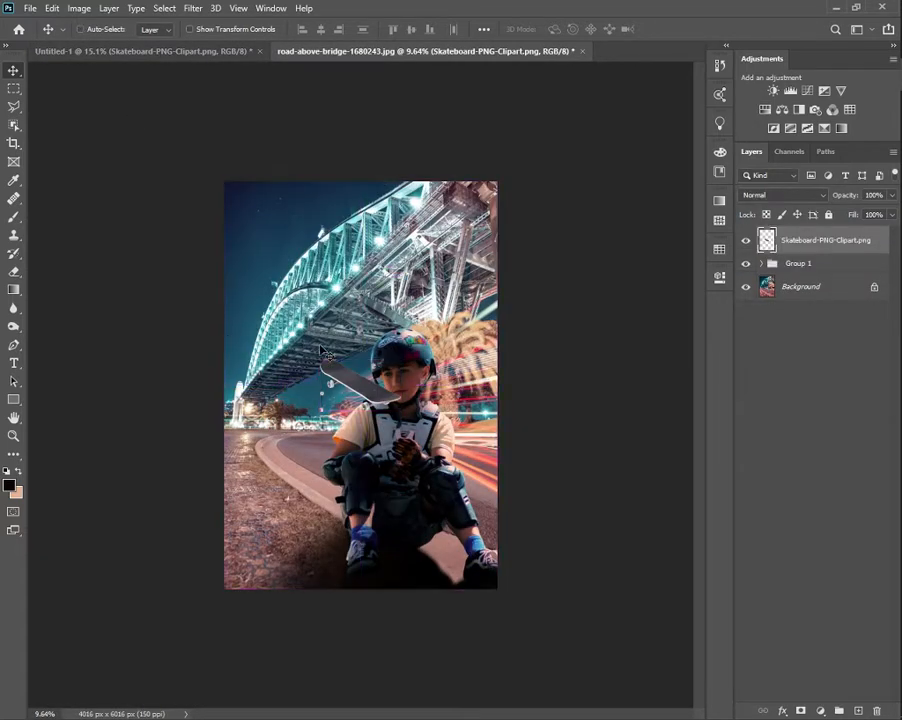
key(ctrl+t)
drag(373, 382, 278, 522)
key(Return)
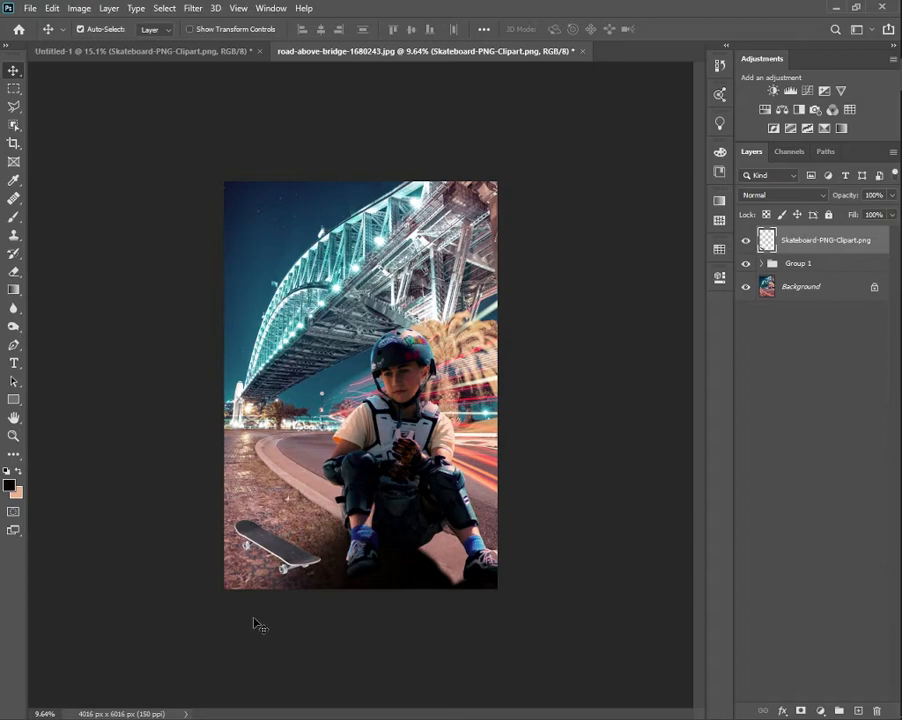
Step: Lasso the rear half of the skateboard, cut it onto its own layer, and check both pieces by toggling their visibility
scroll(275, 555, up, 3)
key(l)
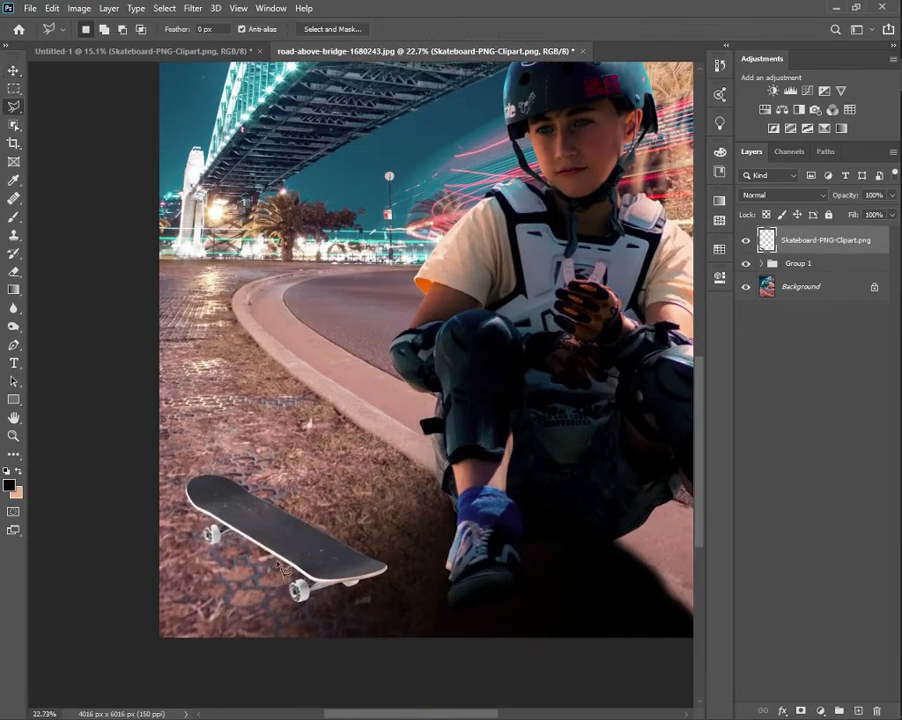
scroll(253, 563, up, 3)
mouse_move(238, 536)
mouse_down()
mouse_move(277, 542)
mouse_move(282, 527)
mouse_move(322, 496)
mouse_up()
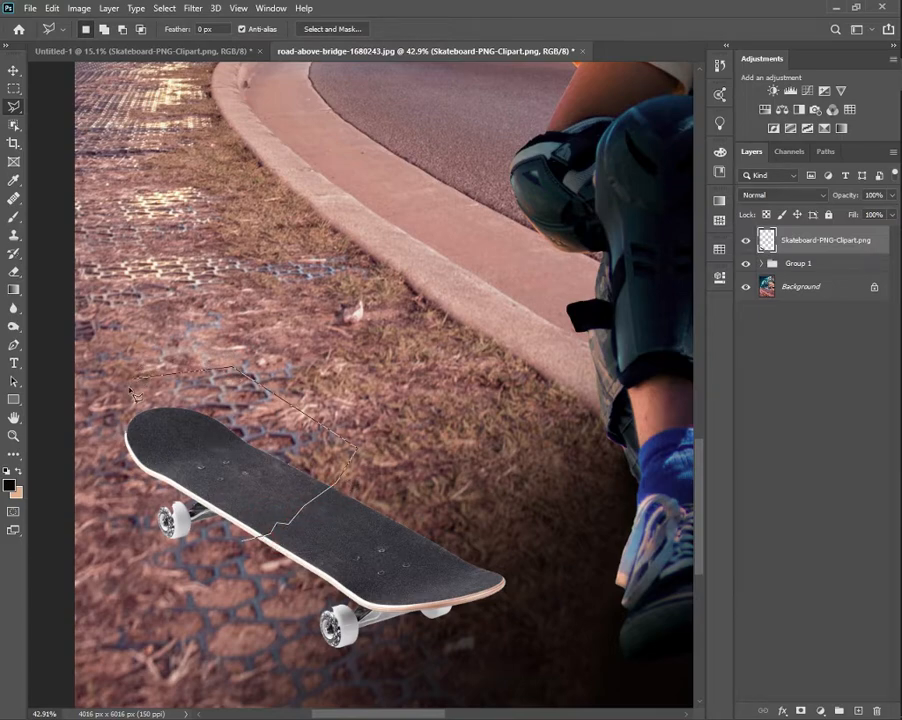
mouse_move(133, 395)
mouse_down()
mouse_move(96, 491)
mouse_move(160, 543)
mouse_up()
right_click(305, 488)
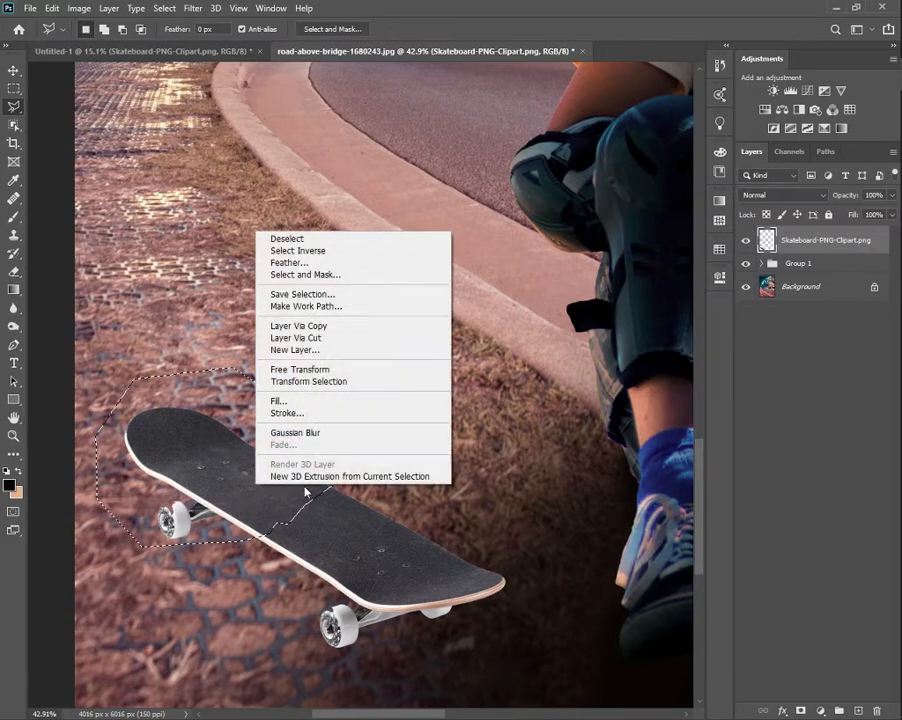
click(340, 334)
click(745, 270)
click(745, 270)
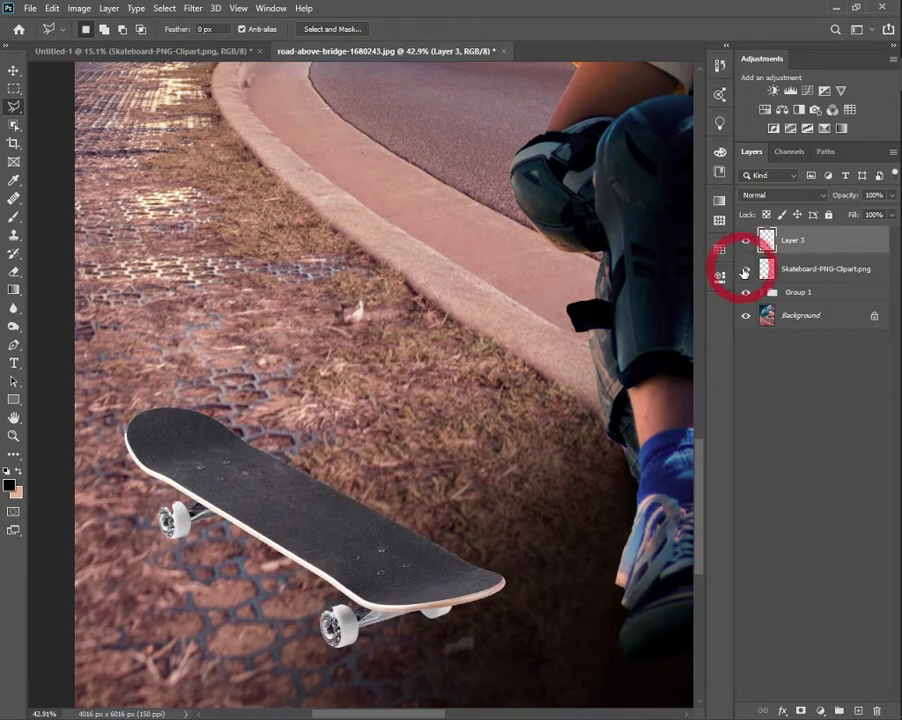
click(745, 243)
click(745, 243)
click(747, 269)
click(747, 269)
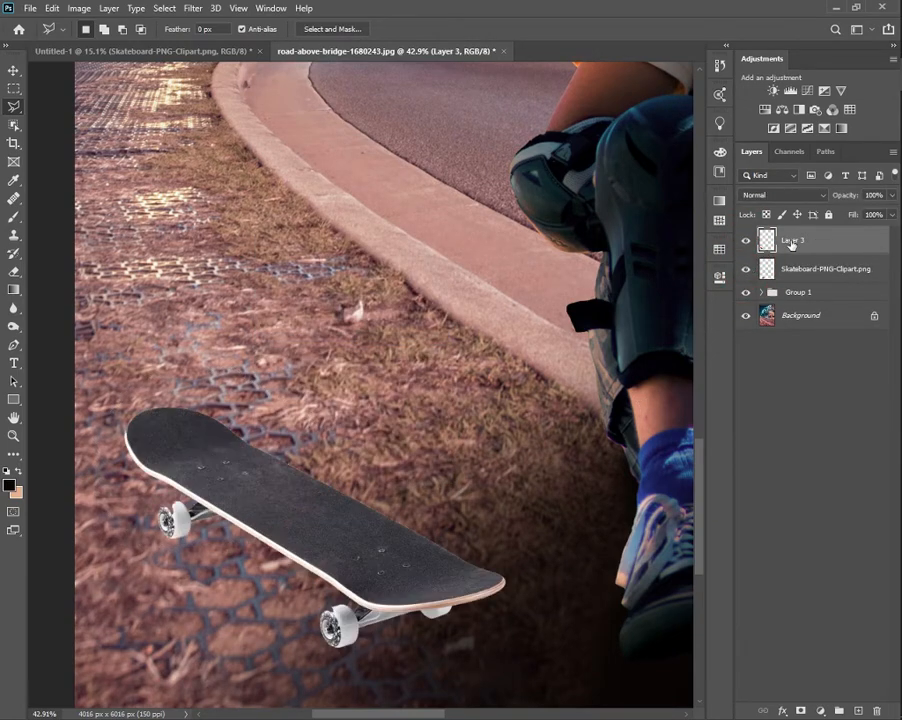
key(ctrl+t)
drag(270, 345, 288, 377)
drag(109, 505, 107, 502)
key(Escape)
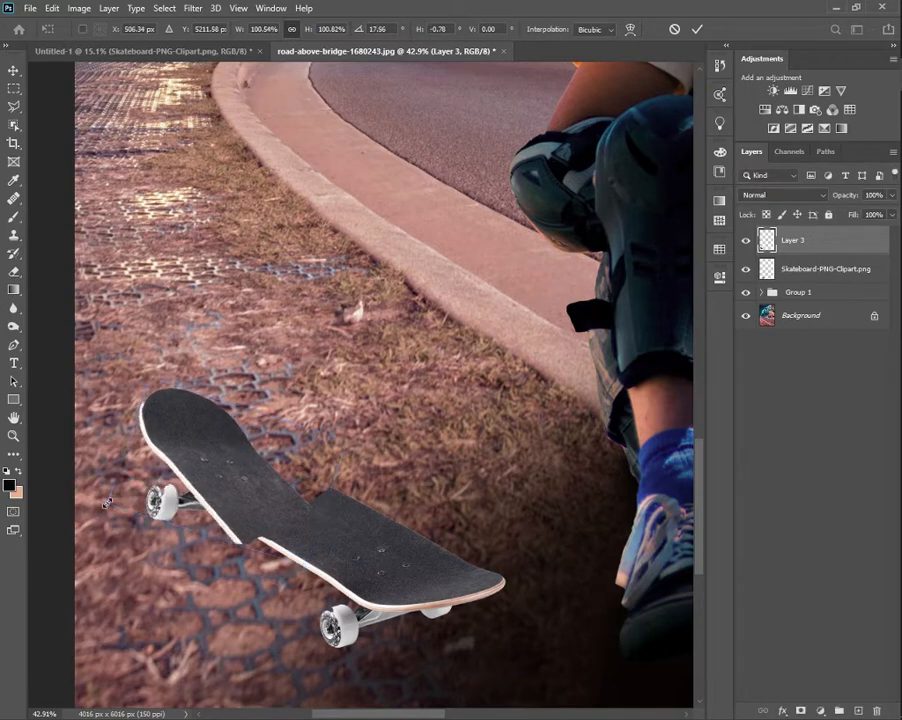
Step: Hide the front half of the skateboard and rotate the rear half a few degrees clockwise
click(745, 270)
key(ctrl+t)
drag(405, 362, 399, 402)
key(Return)
key(ctrl+minus)
key(ctrl+minus)
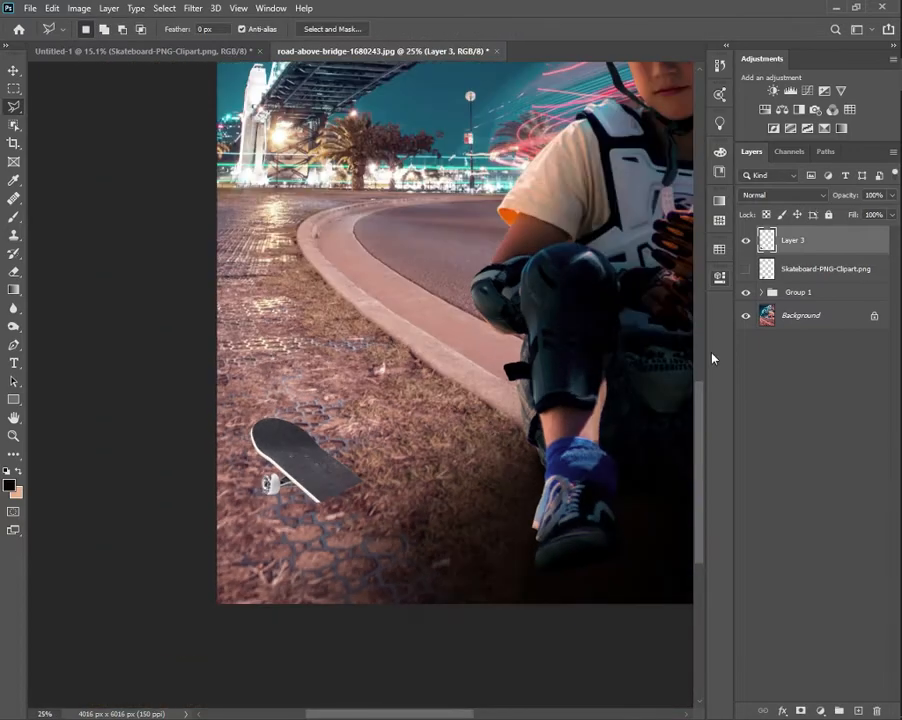
Step: Show the front half of the skateboard, rotate it about 13 degrees counter-clockwise and offset it from the rear half
click(796, 277)
click(744, 273)
key(ctrl+t)
drag(483, 586, 500, 565)
drag(399, 521, 416, 527)
Step: Warp the front half of the skateboard slightly, pulling in its nose tip and adjusting the area below the wheel
key(ctrl+plus)
right_click(389, 517)
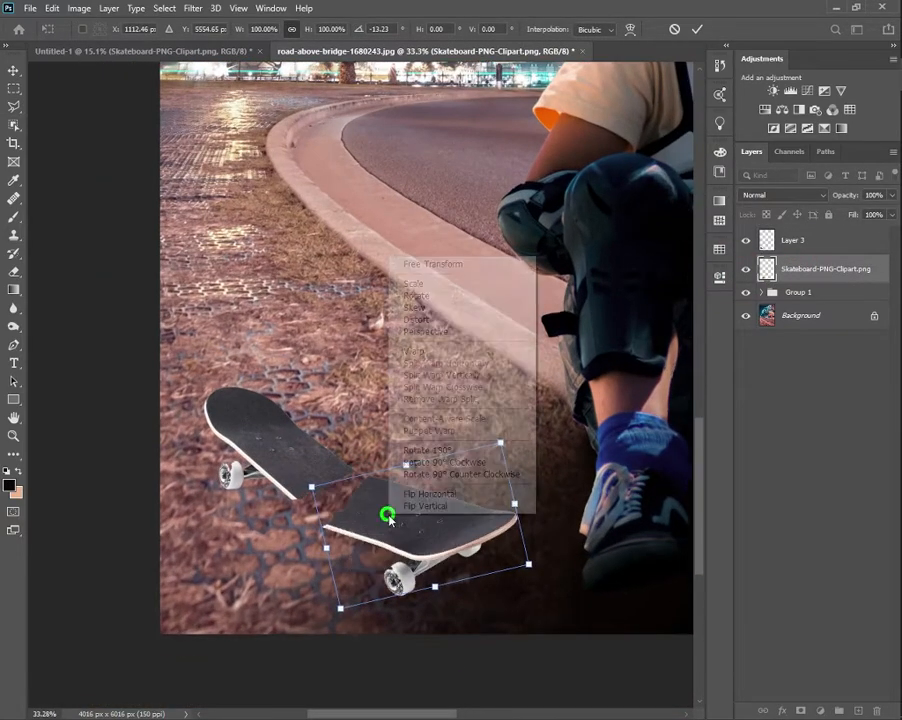
click(420, 352)
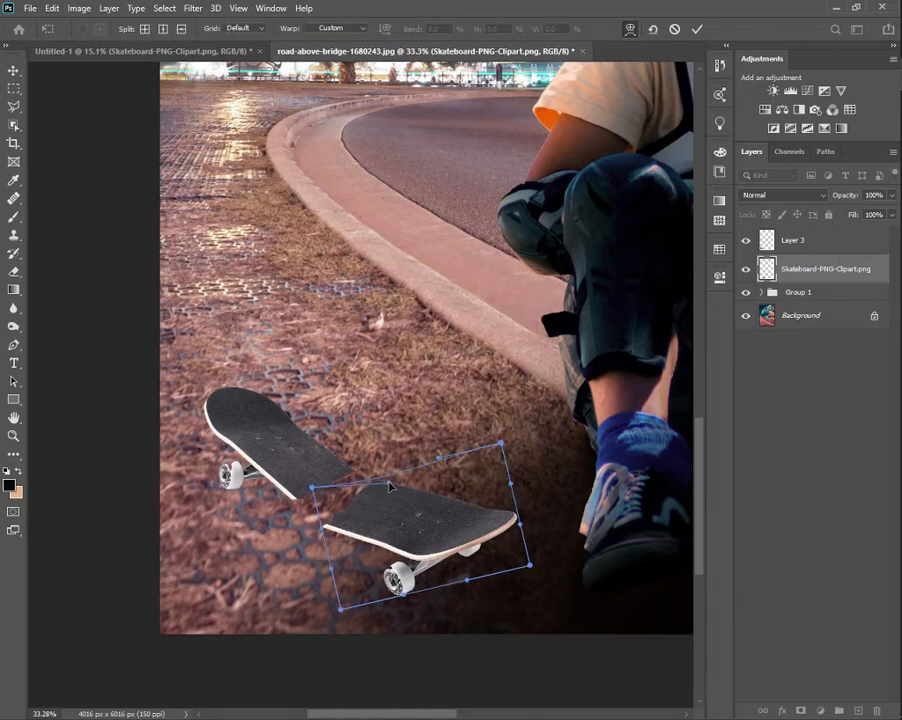
drag(518, 527, 511, 516)
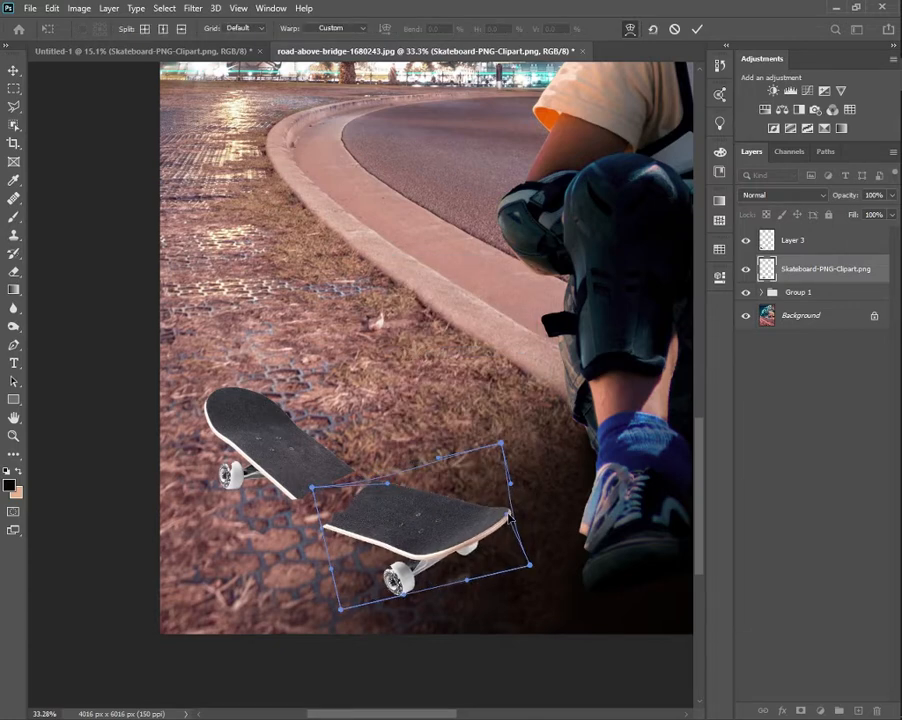
drag(405, 597, 400, 600)
key(Return)
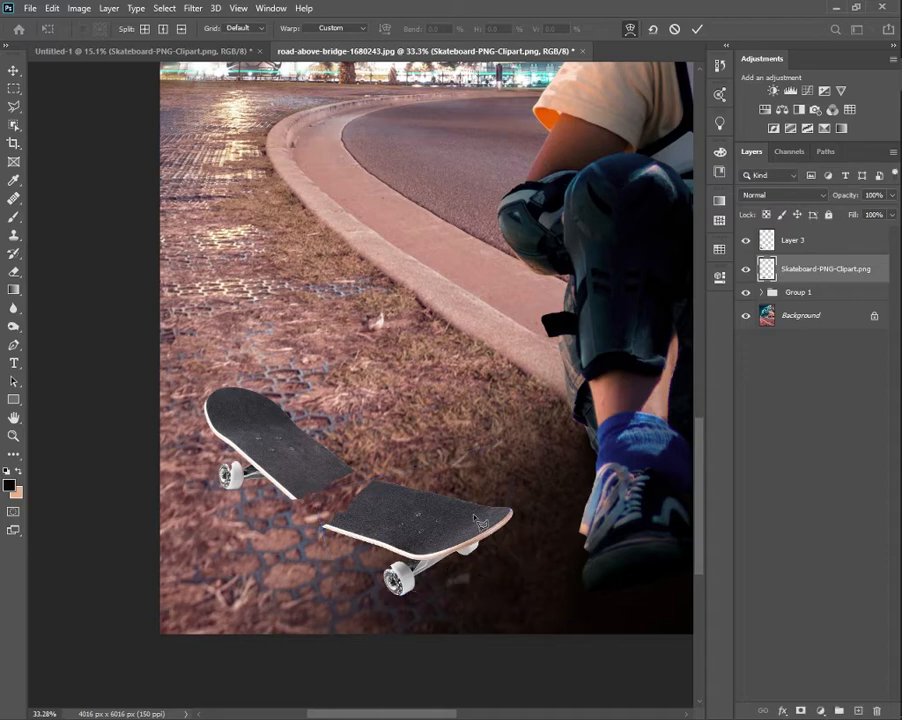
Step: Hide the front half and give the rear half on Layer 3 a 2 px outside stroke in light grey sampled from the image
key(l)
scroll(358, 489, up, 3)
scroll(247, 546, down, 3)
click(745, 269)
click(766, 240)
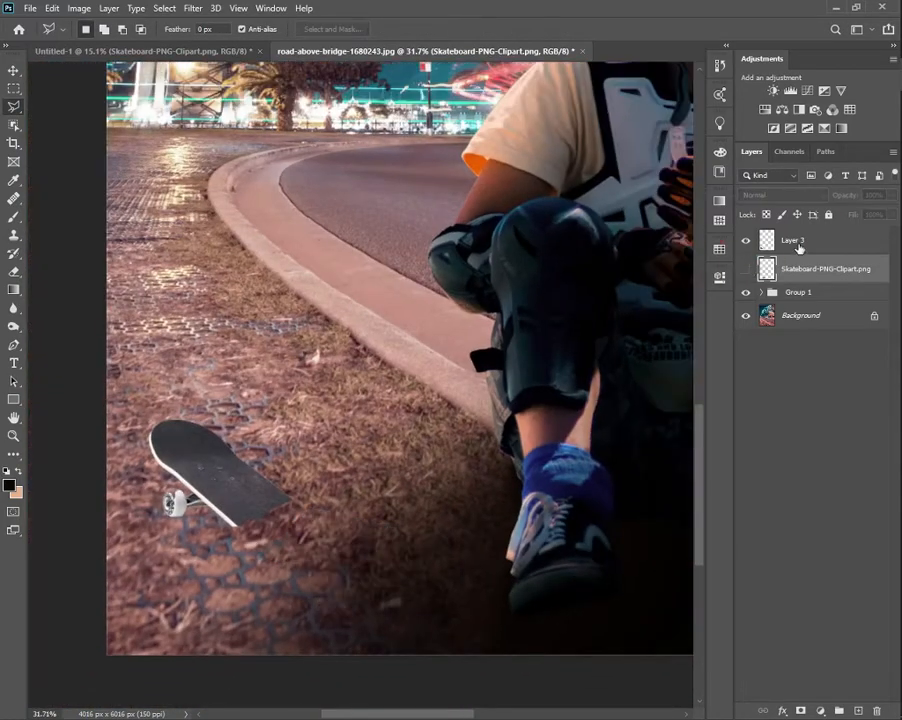
click(784, 710)
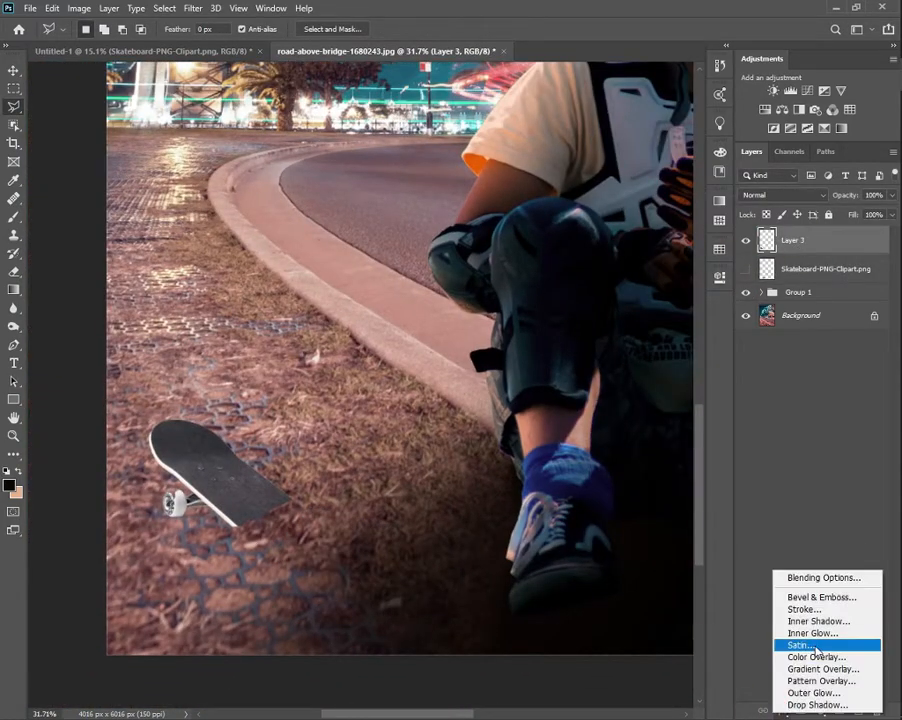
click(800, 604)
click(574, 416)
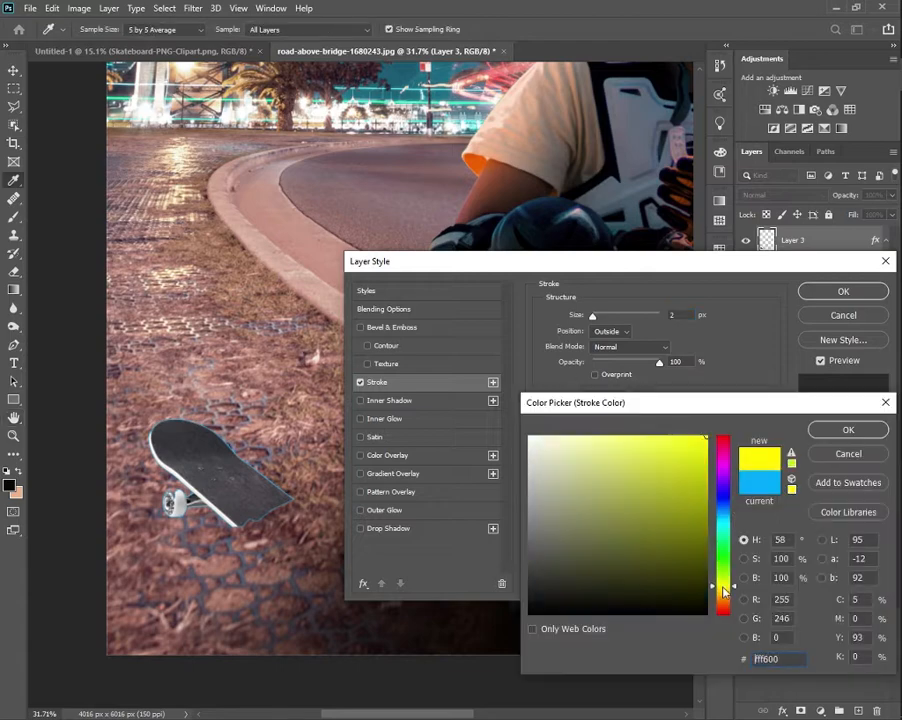
click(219, 511)
click(846, 430)
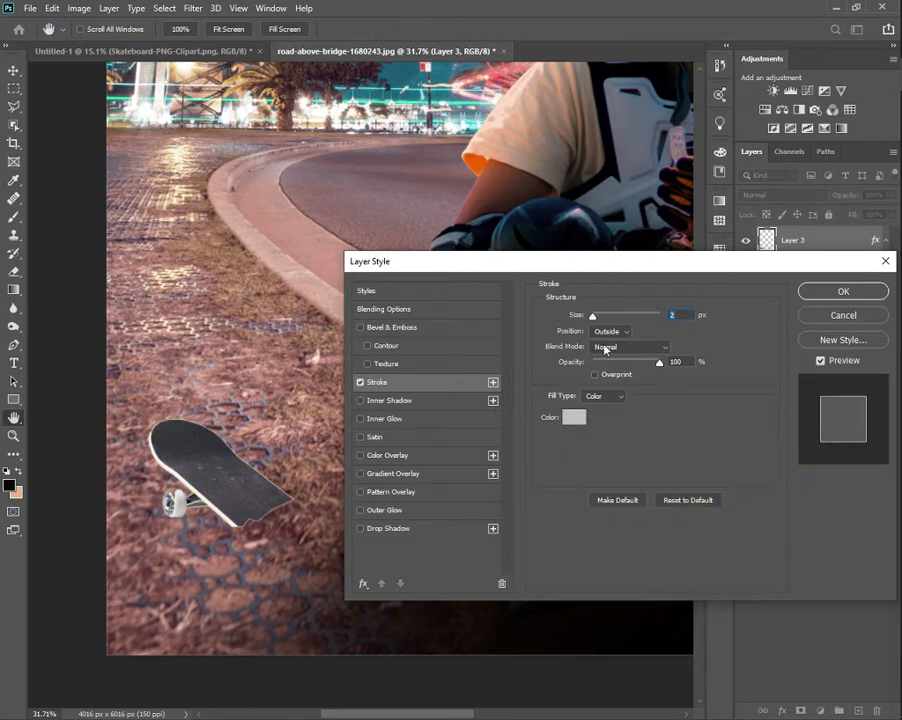
Step: Thicken the stroke around the rear half slightly and darken its colour to a mid grey
drag(593, 317, 598, 320)
click(574, 416)
drag(531, 480, 528, 527)
click(848, 430)
click(843, 291)
Step: Convert the stroke effect of Layer 3 into a separate layer and select that layer
right_click(875, 240)
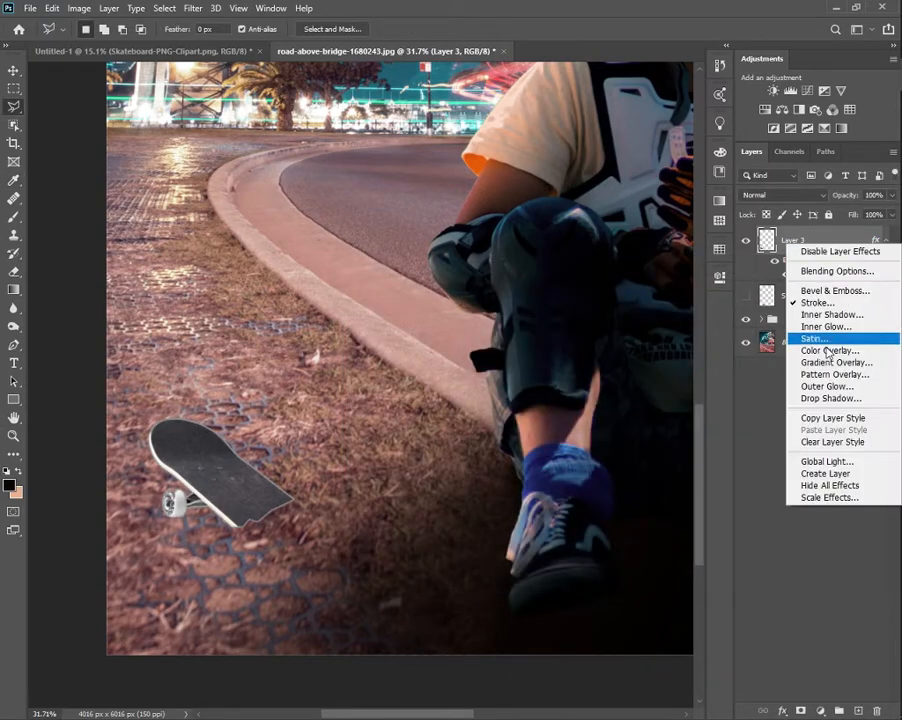
click(815, 474)
click(815, 269)
Step: Erase the stroke around the rear half's intact edges at 100% opacity, keeping it only along the jagged broken end
scroll(176, 515, up, 5)
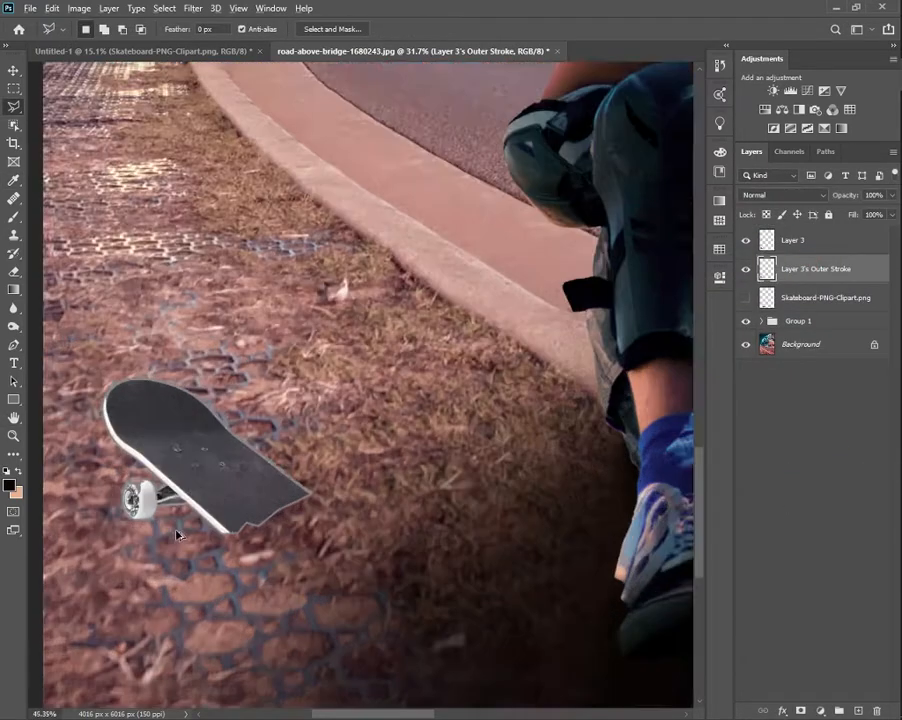
key(e)
drag(144, 485, 30, 489)
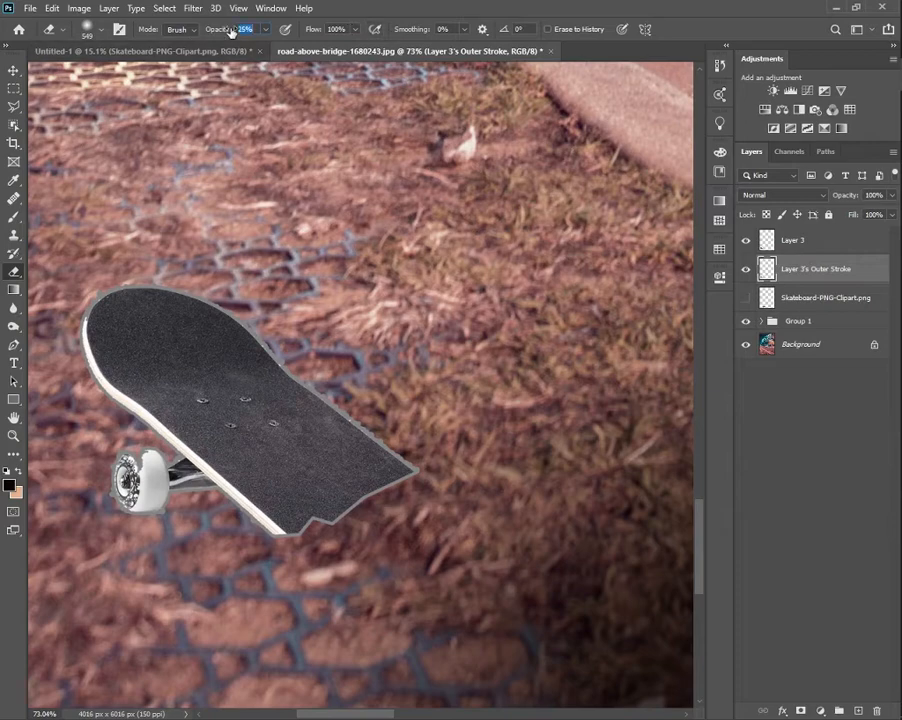
drag(232, 32, 300, 32)
mouse_move(134, 333)
mouse_down()
mouse_move(134, 416)
mouse_move(85, 416)
mouse_up()
mouse_move(156, 300)
mouse_down()
mouse_move(413, 374)
mouse_move(375, 374)
mouse_move(314, 413)
mouse_up()
scroll(394, 425, up, 4)
right_click(481, 478)
drag(91, 298, 102, 298)
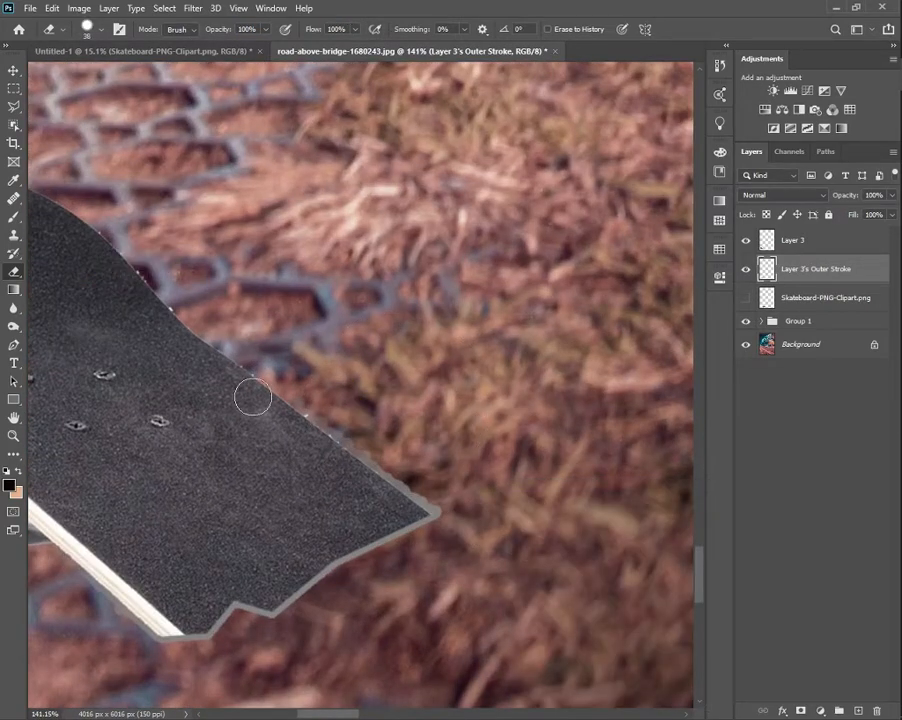
mouse_move(260, 400)
mouse_down()
mouse_move(415, 489)
mouse_move(466, 584)
mouse_up()
scroll(464, 584, down, 5)
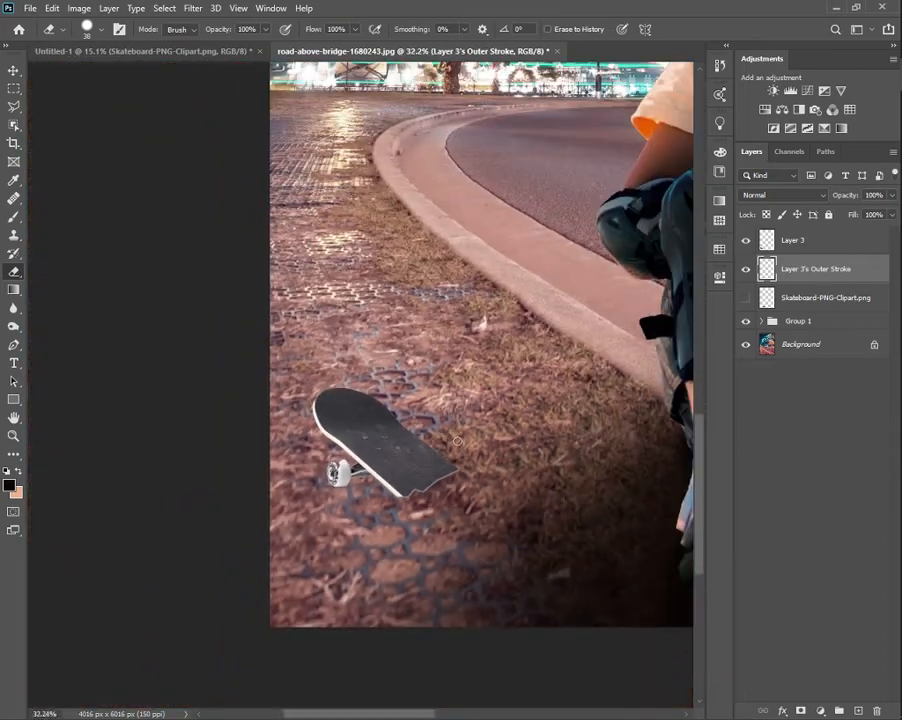
Step: Add a new layer beneath the outer stroke layer and paint a black shadow under the rear half and its wheel at 54% opacity
click(810, 290)
click(858, 711)
scroll(392, 494, up, 3)
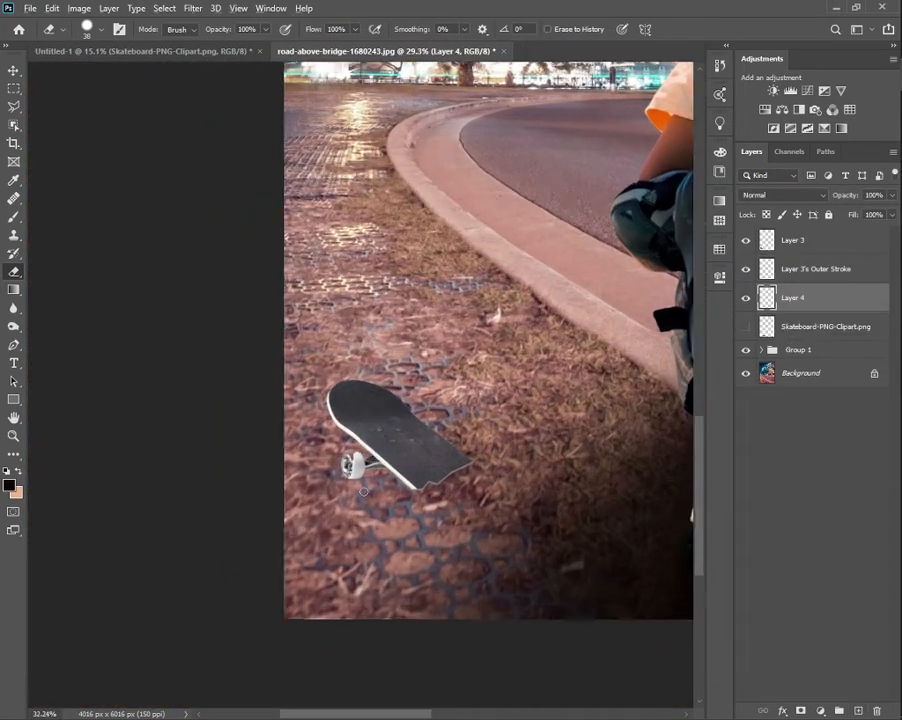
key(b)
drag(379, 386, 300, 390)
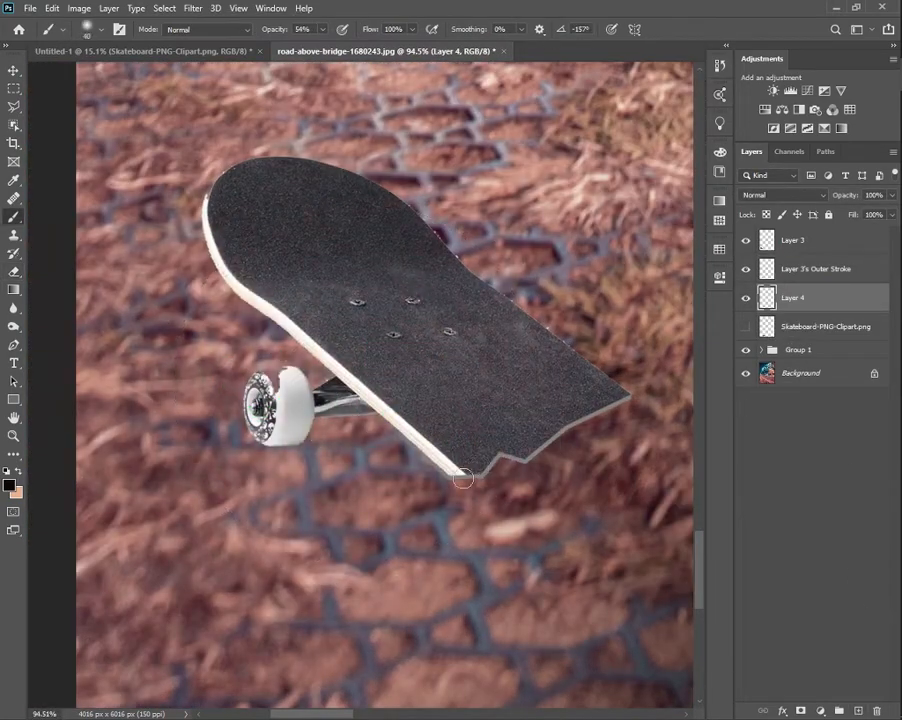
drag(519, 450, 588, 402)
drag(540, 422, 562, 422)
drag(511, 405, 297, 360)
mouse_move(312, 415)
mouse_down()
mouse_move(345, 417)
mouse_move(398, 441)
mouse_up()
drag(328, 342, 374, 380)
drag(319, 406, 279, 408)
drag(277, 453, 289, 454)
mouse_move(289, 457)
mouse_down()
mouse_move(340, 475)
mouse_move(328, 451)
mouse_move(315, 451)
mouse_move(393, 463)
mouse_move(314, 391)
mouse_move(316, 332)
mouse_move(302, 360)
mouse_move(268, 348)
mouse_up()
Step: Soften the outer edge of the rear half's shadow with a soft 192 px eraser at 23% opacity
key(e)
right_click(204, 234)
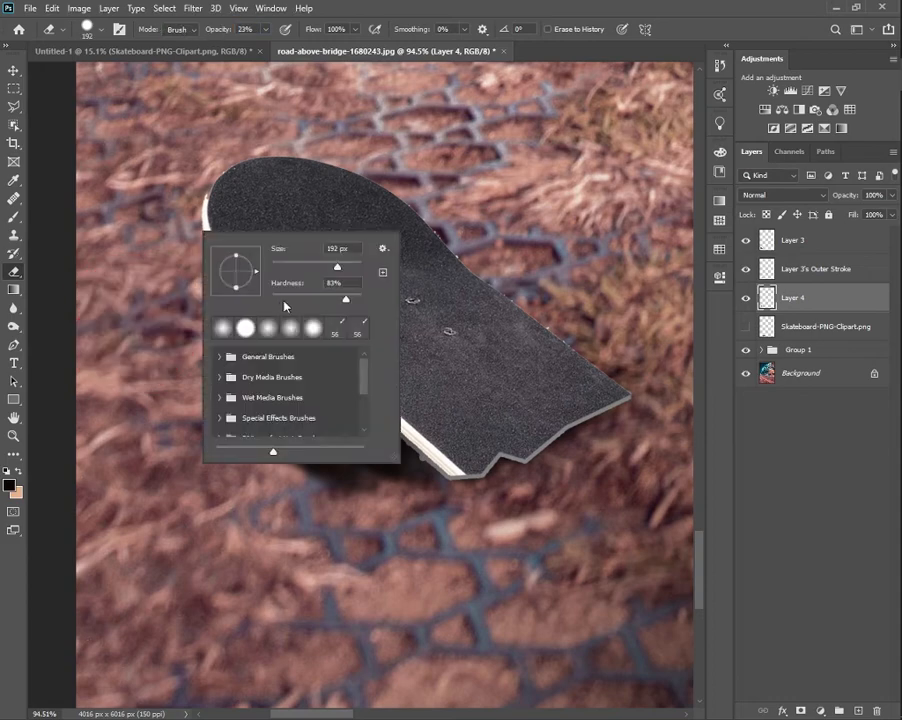
drag(344, 299, 200, 299)
key(Return)
mouse_move(362, 508)
mouse_down()
mouse_move(304, 524)
mouse_move(371, 512)
mouse_up()
scroll(384, 489, down, 5)
scroll(384, 489, up, 6)
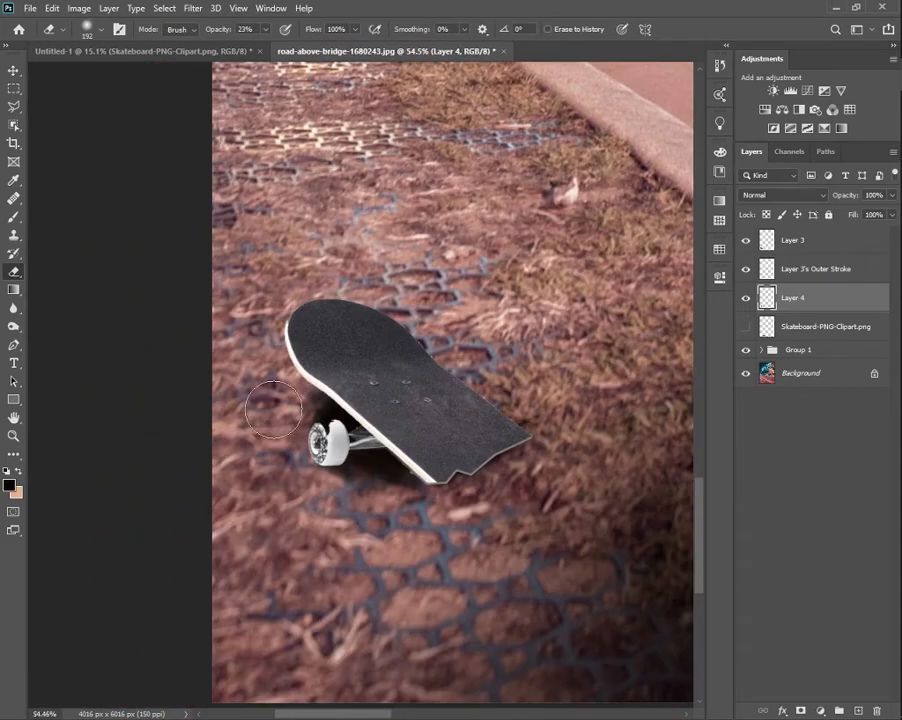
scroll(390, 485, down, 6)
scroll(398, 480, up, 1)
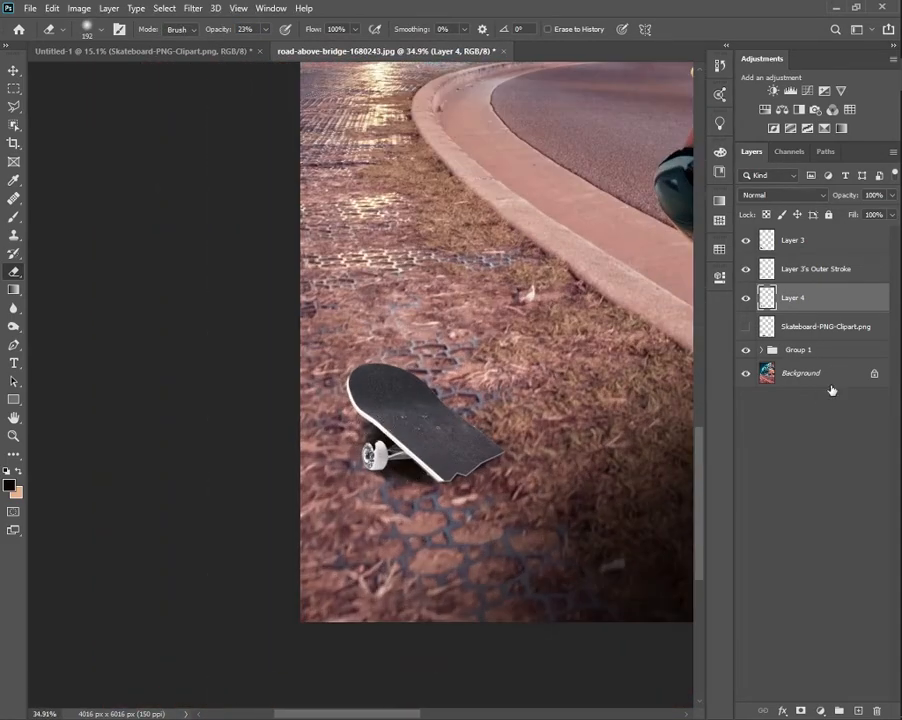
Step: Show the front half and paint a soft black shadow under its deck and wheels on a new layer directly beneath it
click(817, 331)
click(745, 327)
drag(551, 465, 488, 447)
click(811, 350)
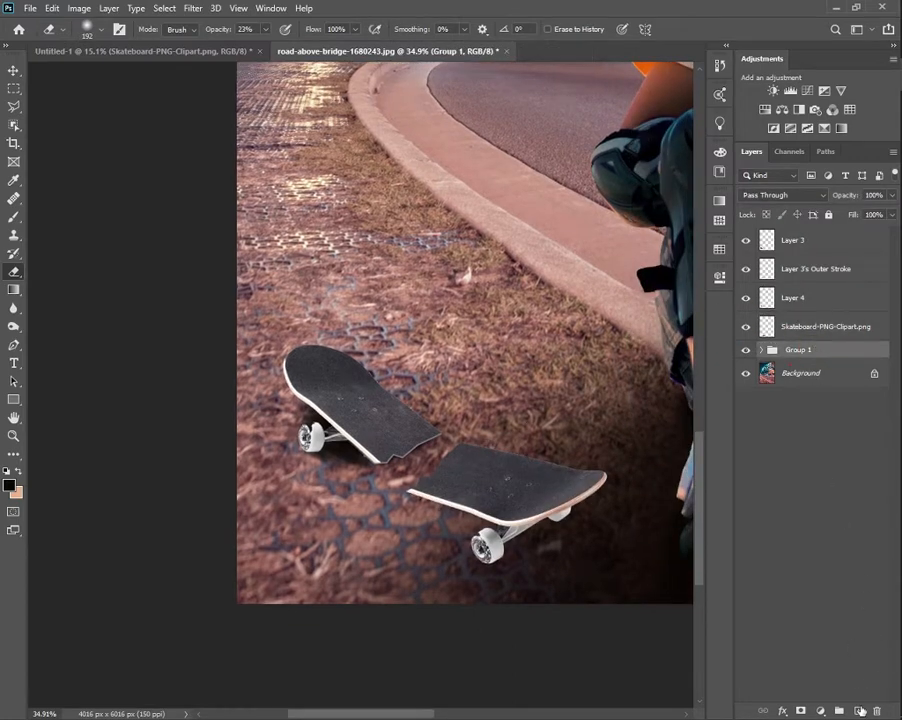
click(858, 711)
key(b)
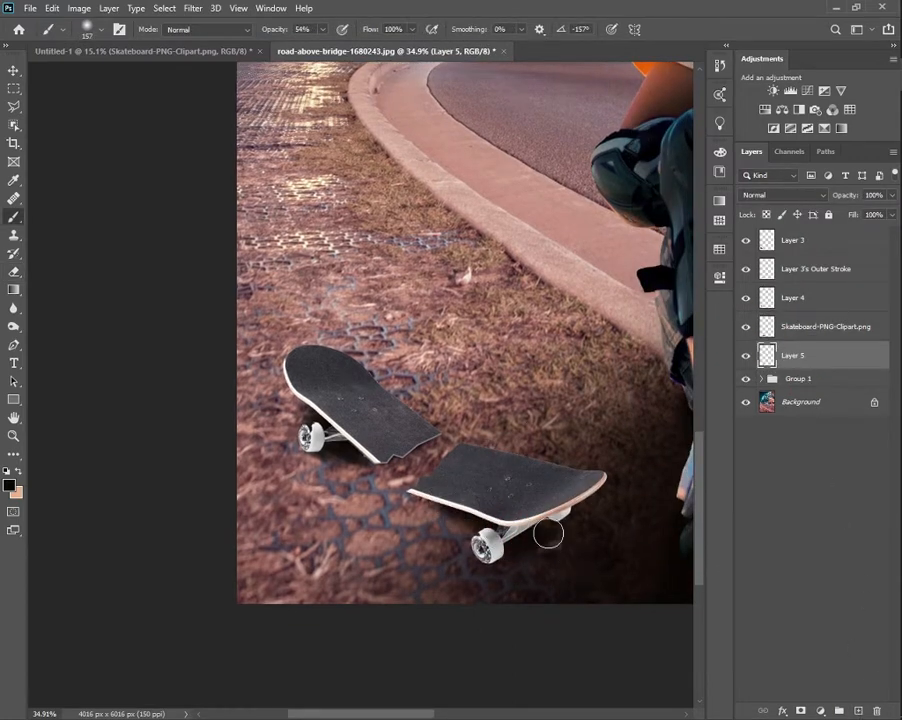
mouse_move(453, 517)
mouse_down()
mouse_move(495, 528)
mouse_move(540, 559)
mouse_move(433, 493)
mouse_move(538, 573)
mouse_up()
mouse_move(562, 535)
mouse_down()
mouse_move(574, 528)
mouse_move(546, 540)
mouse_up()
drag(525, 564, 546, 515)
scroll(534, 584, down, 4)
scroll(447, 529, up, 6)
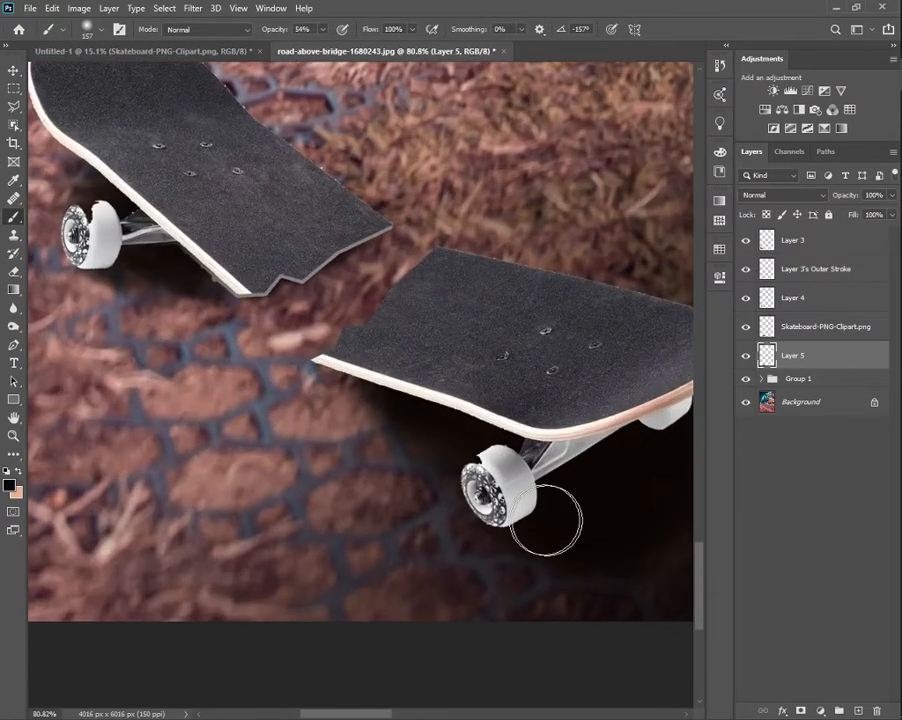
scroll(560, 480, down, 3)
scroll(577, 452, up, 1)
Step: Group all the skateboard and shadow layers and darken the group with a clipped Exposure adjustment at about -3.44
click(794, 242)
shift+click(774, 355)
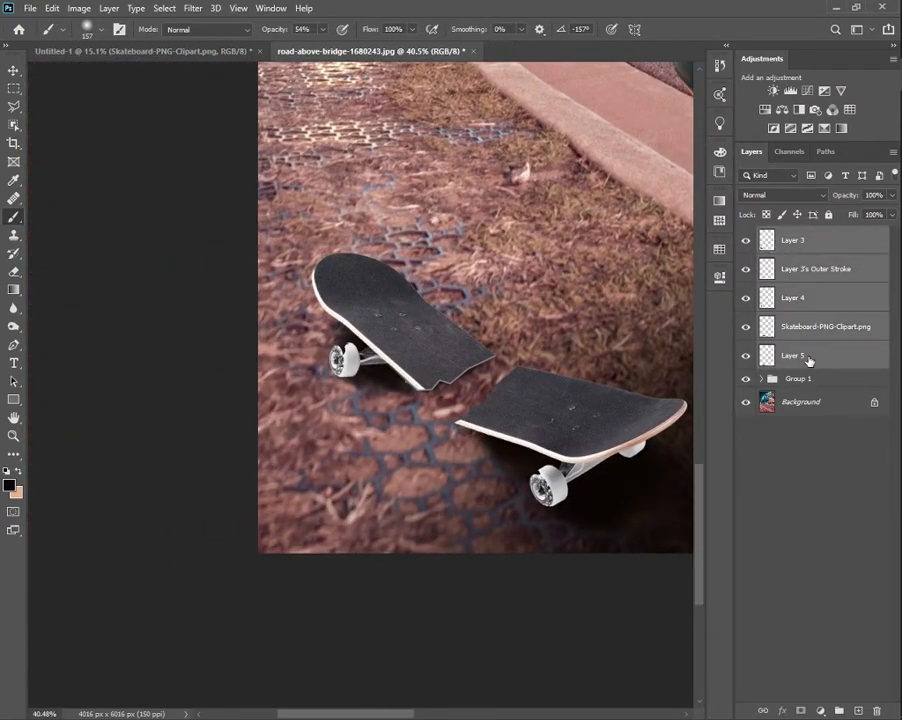
key(ctrl+g)
click(823, 90)
drag(601, 352, 560, 352)
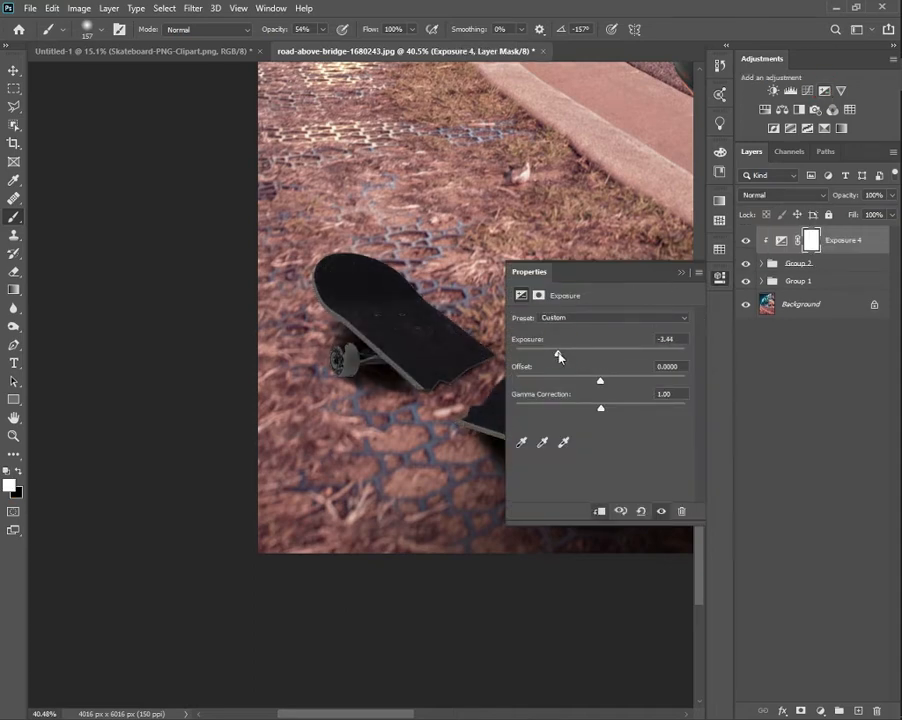
click(680, 273)
Step: Paint black on the Exposure 4 mask with a 60 px brush along the rear half's wheel and deck edges to bring back highlights
scroll(298, 450, up, 8)
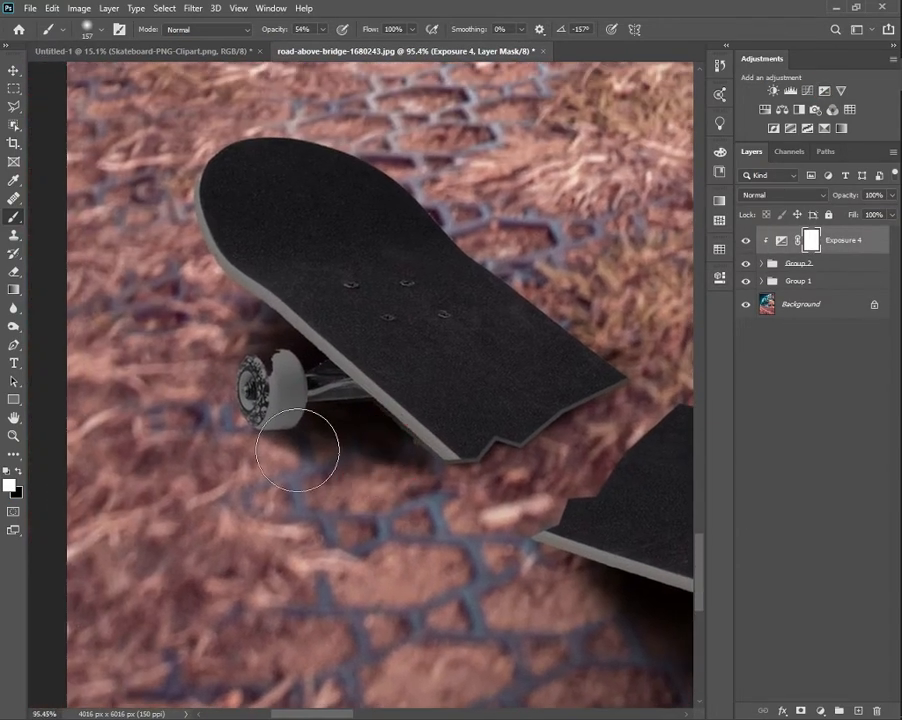
key(bracketleft)
key(bracketleft)
key(bracketleft)
key(bracketleft)
key(bracketleft)
key(bracketleft)
key(bracketleft)
key(x)
drag(248, 364, 308, 328)
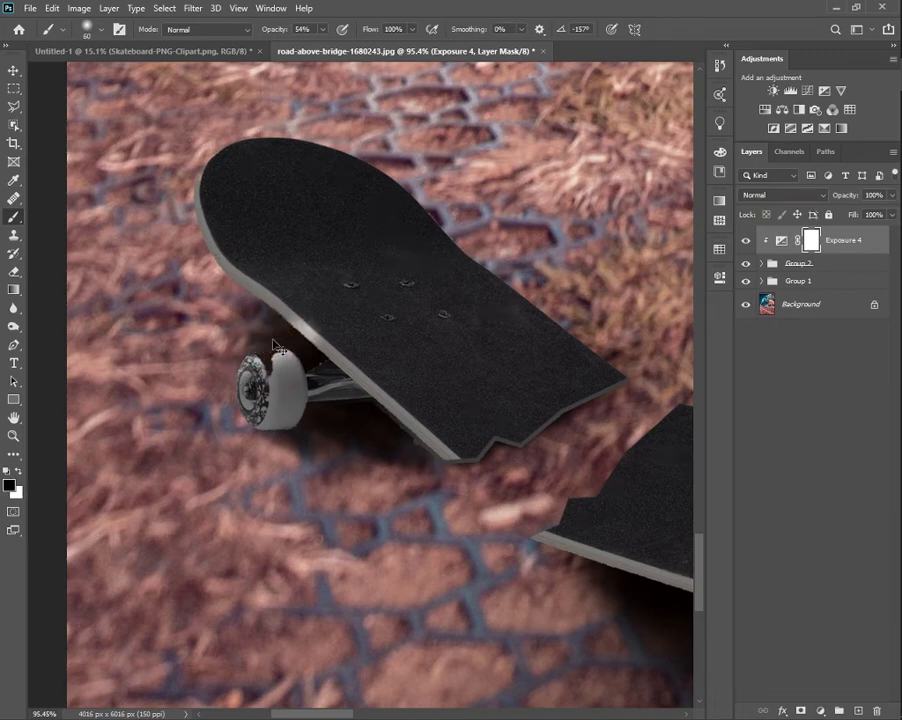
scroll(275, 346, up, 3)
click(230, 324)
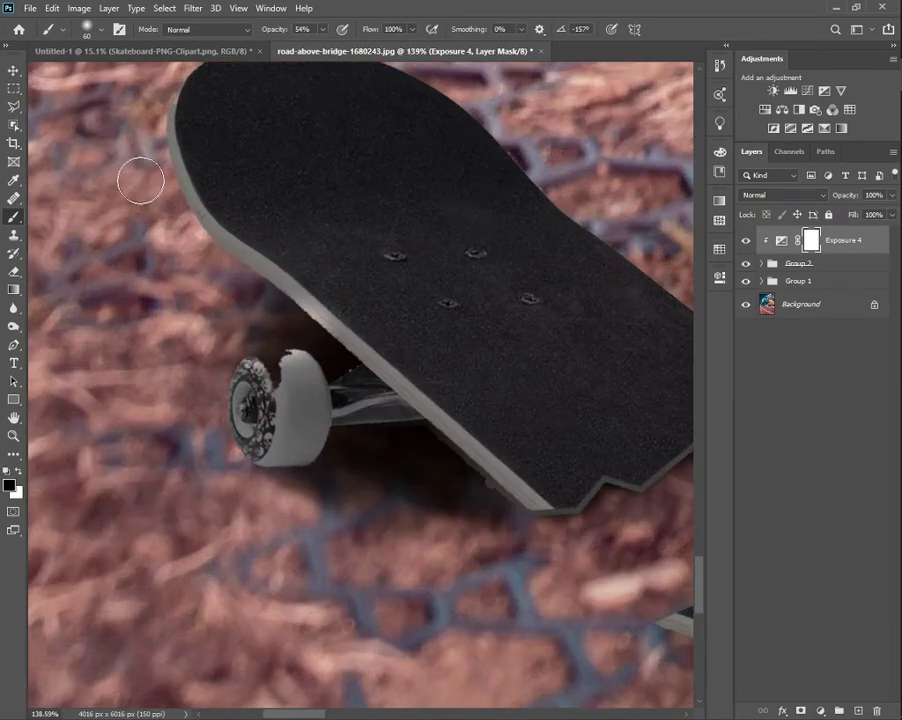
mouse_move(143, 142)
mouse_down()
mouse_move(169, 231)
mouse_move(187, 258)
mouse_up()
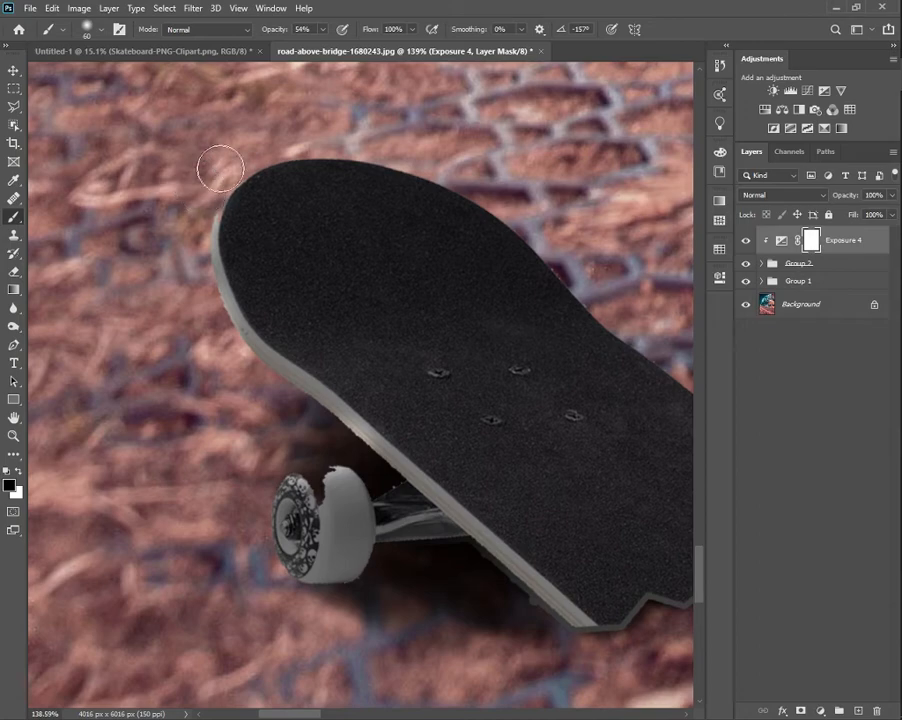
drag(573, 326, 344, 215)
Step: Expand Group 2 and extend the shadow on Layer 5 under the front half's edge to its broken corner
scroll(316, 278, down, 7)
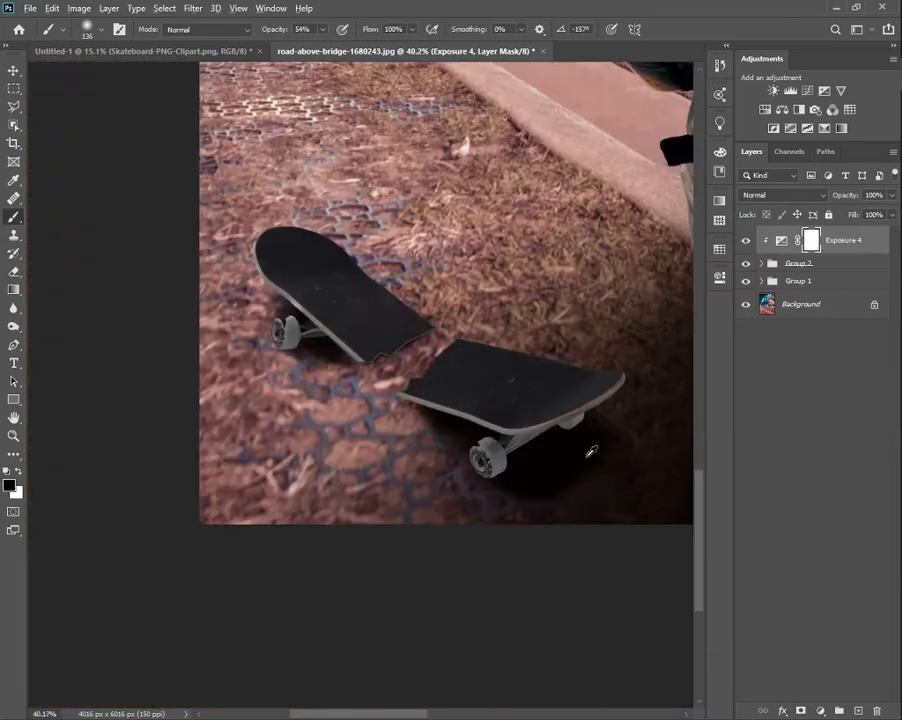
scroll(591, 452, down, 1)
scroll(560, 465, up, 5)
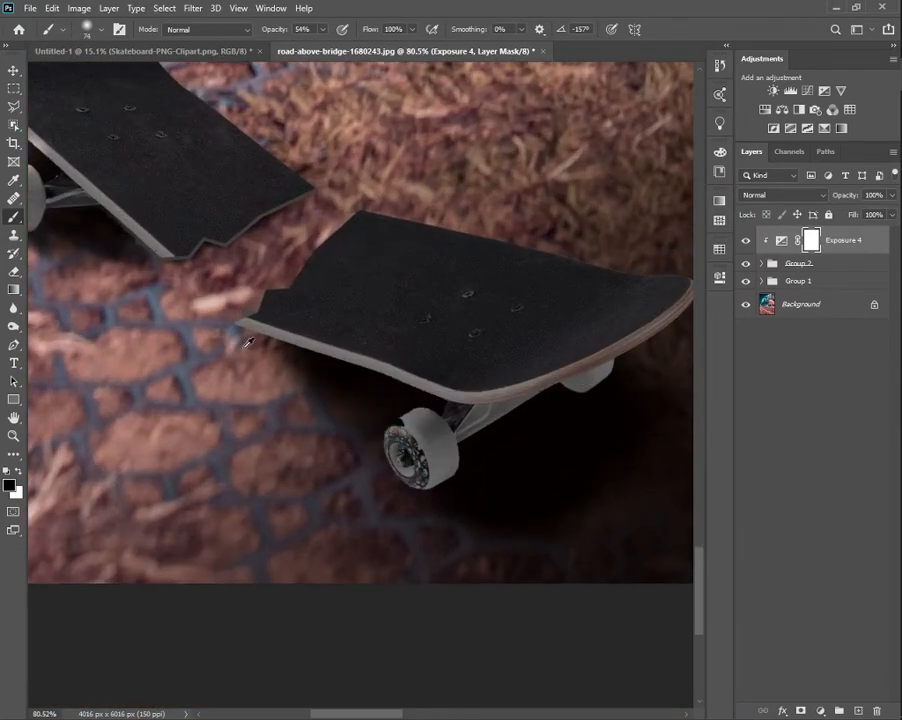
scroll(248, 343, up, 3)
click(762, 263)
click(766, 405)
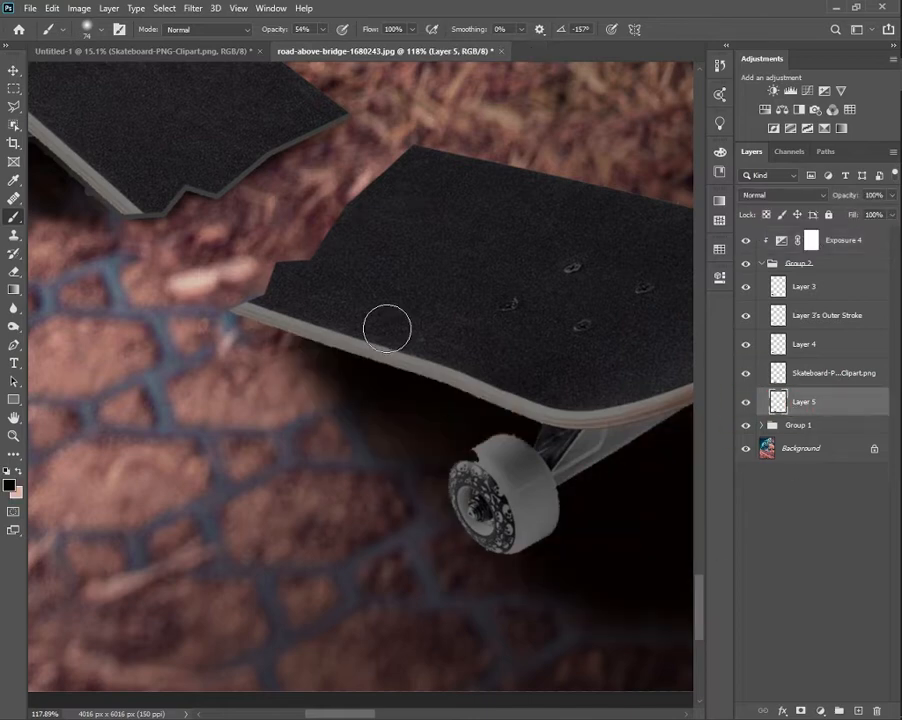
drag(322, 335, 268, 320)
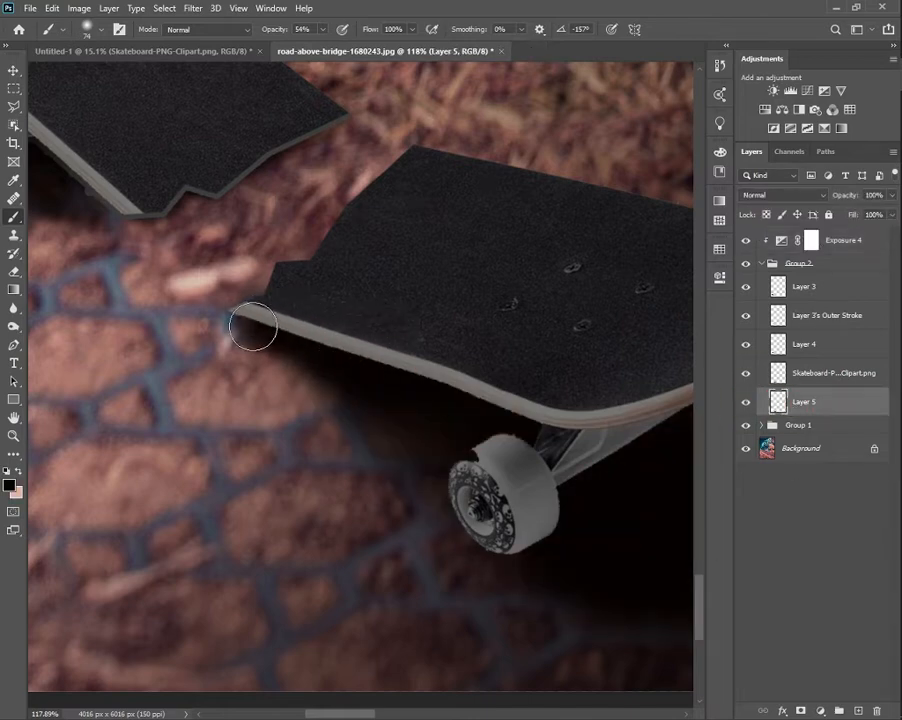
Step: Erase the stray shadow around the tip of the front half's broken corner with a small eraser
key(bracketleft)
key(bracketleft)
key(bracketleft)
key(bracketleft)
key(bracketleft)
key(bracketleft)
key(e)
key(bracketleft)
key(bracketleft)
key(bracketleft)
key(bracketleft)
key(bracketleft)
drag(240, 279, 205, 299)
scroll(197, 310, down, 7)
scroll(85, 250, up, 5)
Step: Clone over the notch in the front half's near wheel on the Skateboard-PNG-Clipart.png layer with a 21 px Clone Stamp
key(s)
scroll(540, 482, up, 4)
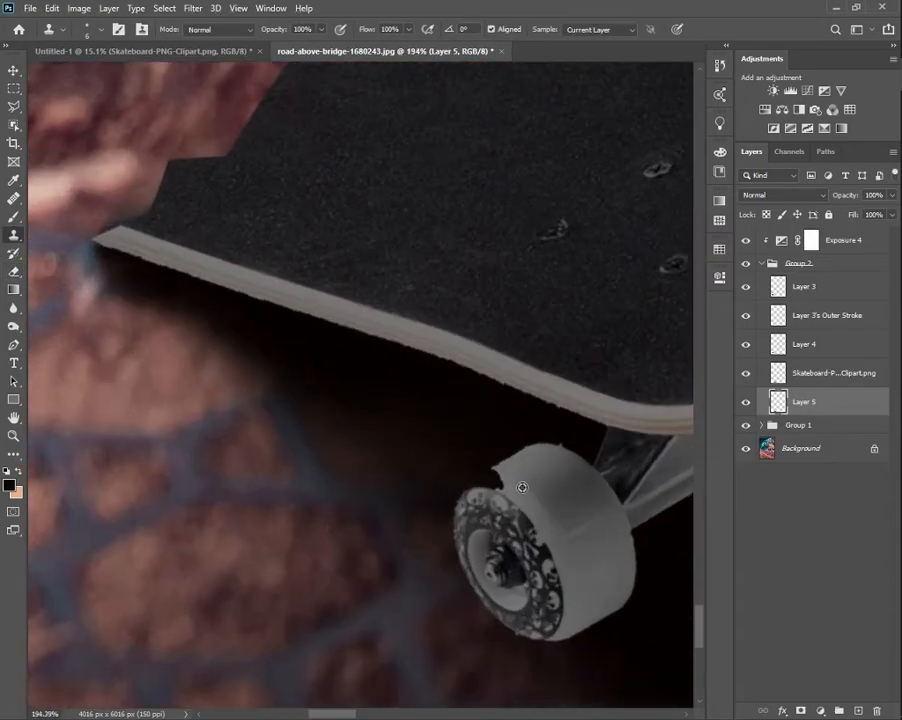
key(alt+bracketright)
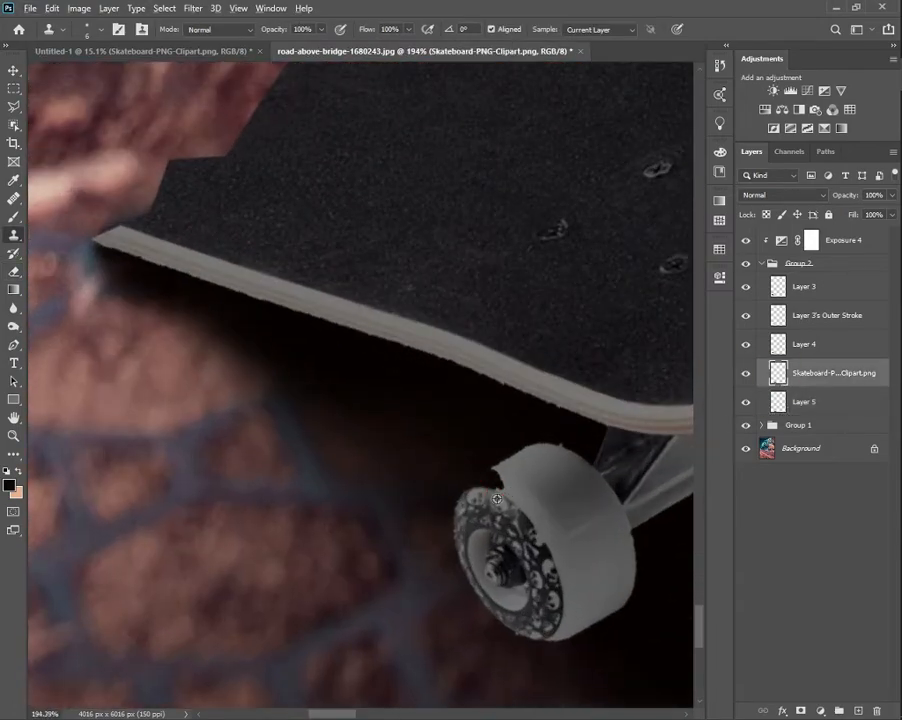
alt+click(549, 463)
key(bracketright)
key(bracketright)
key(bracketright)
key(bracketright)
key(bracketright)
click(485, 483)
click(482, 485)
click(510, 472)
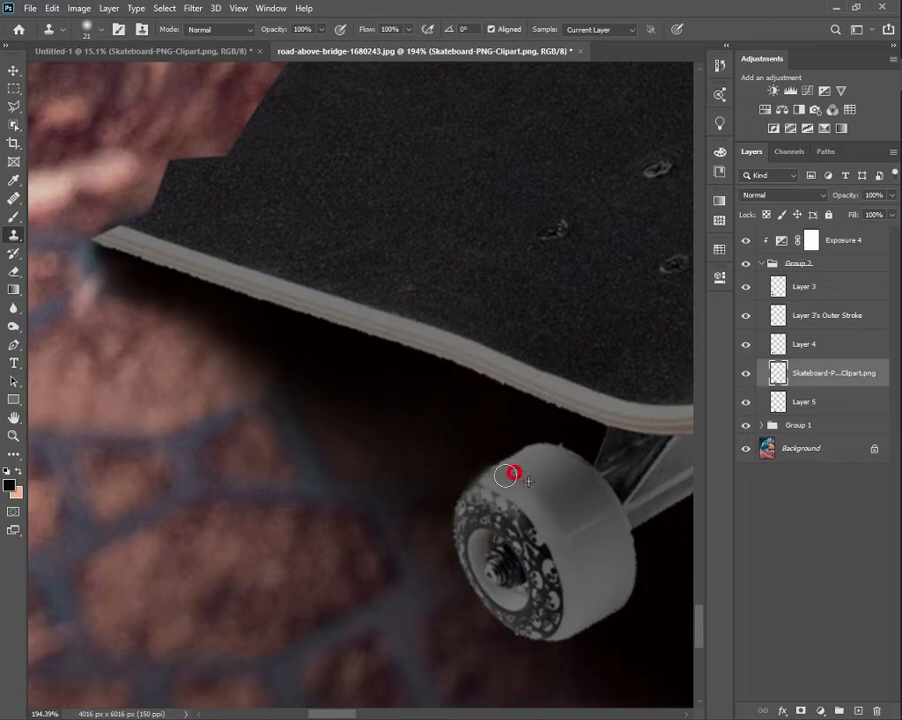
Step: Try to clone over the notch in the rear half's near wheel on the Skateboard-PNG-Clipart.png layer
drag(331, 414, 651, 552)
drag(200, 200, 625, 535)
alt+click(341, 423)
click(356, 409)
alt+click(358, 450)
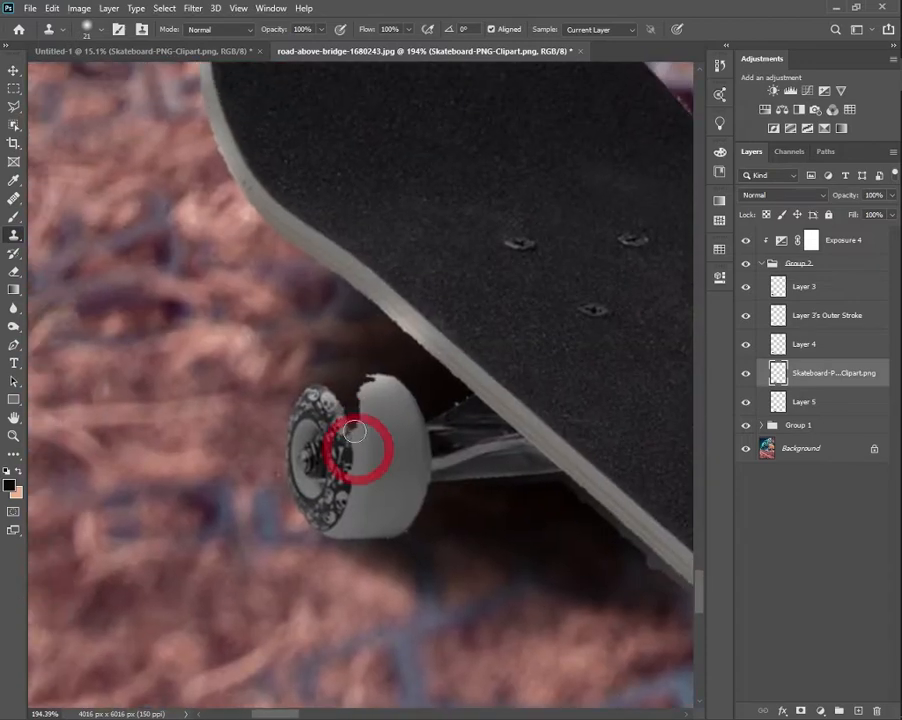
Step: Clone over the notch in the rear half's near wheel on Layer 3 with a 24 px Clone Stamp
key(alt+bracketright)
key(alt+bracketright)
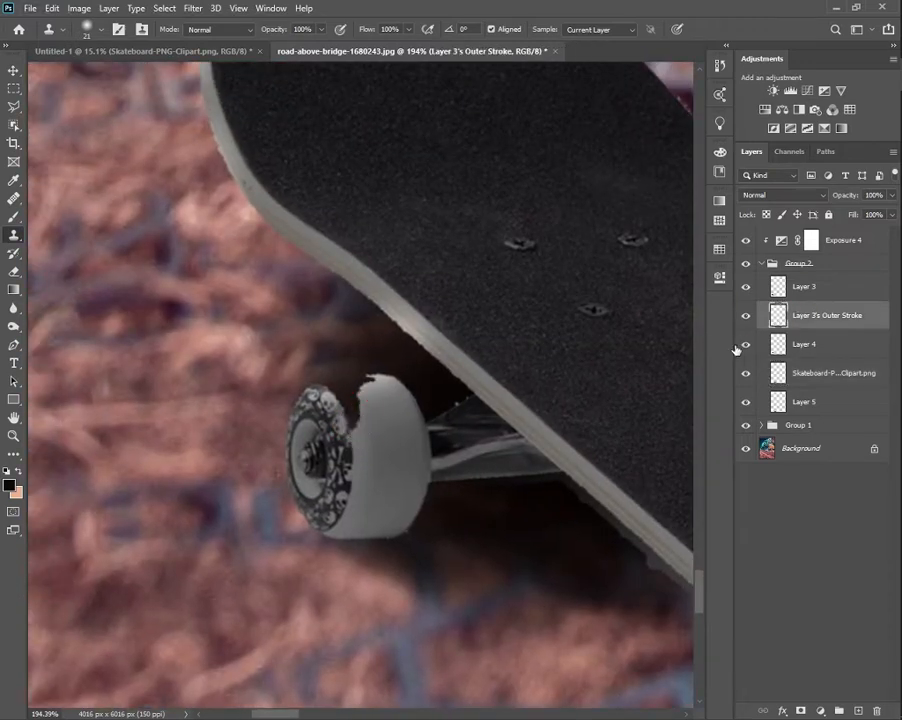
key(alt+bracketright)
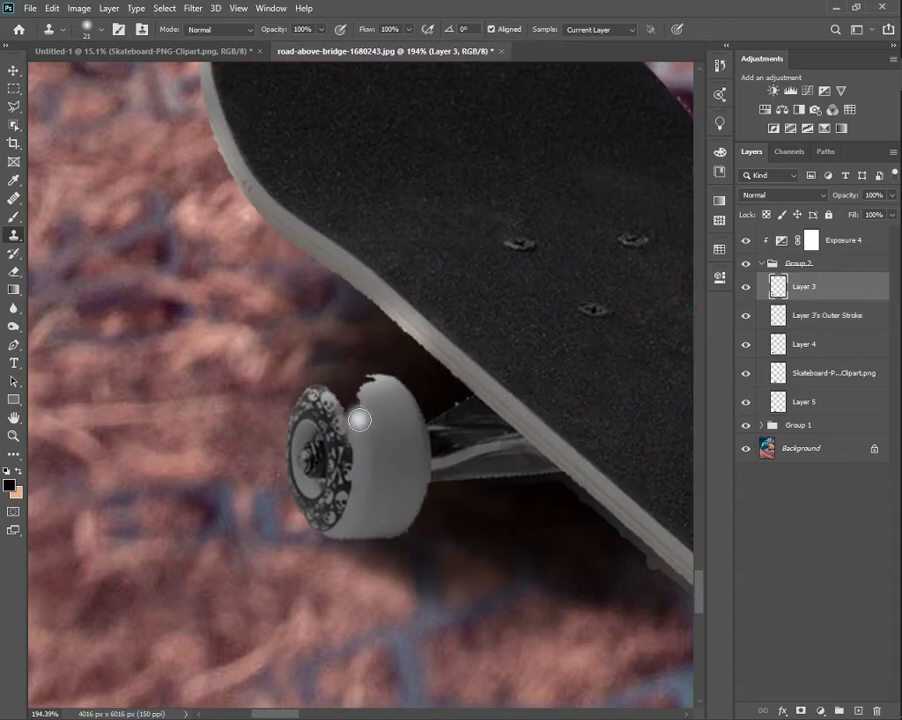
key(bracketright)
key(bracketright)
key(bracketright)
click(742, 317)
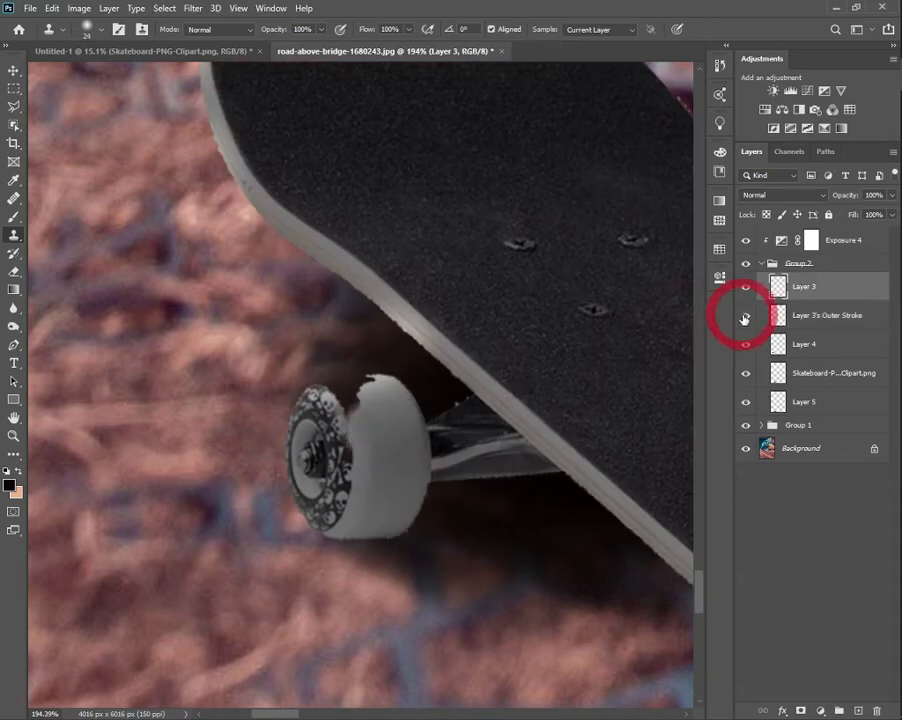
click(743, 318)
click(346, 394)
alt+click(360, 434)
click(358, 396)
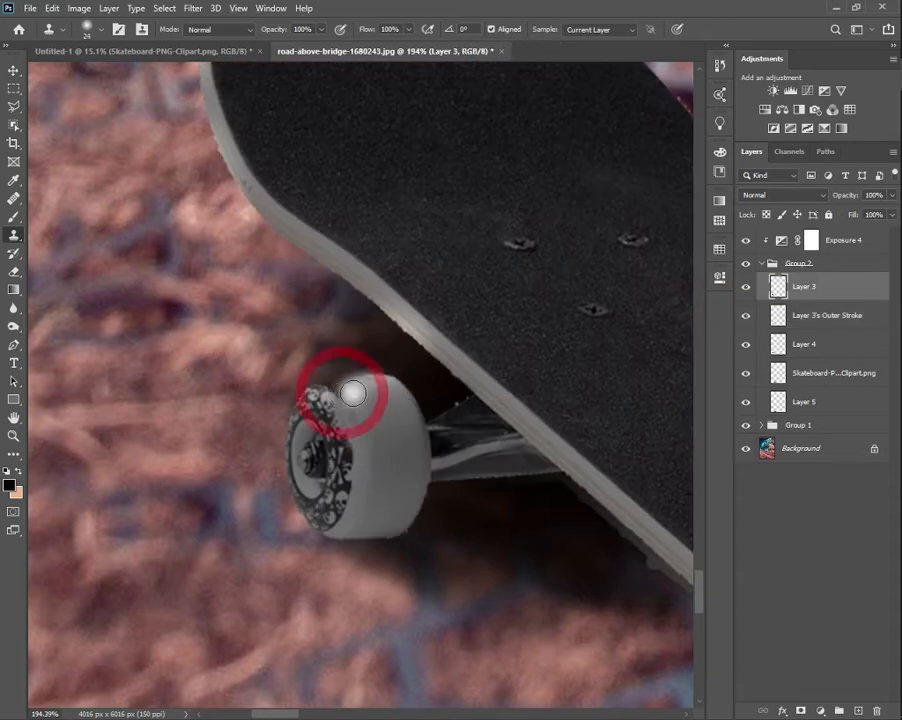
right_click(360, 390)
click(354, 389)
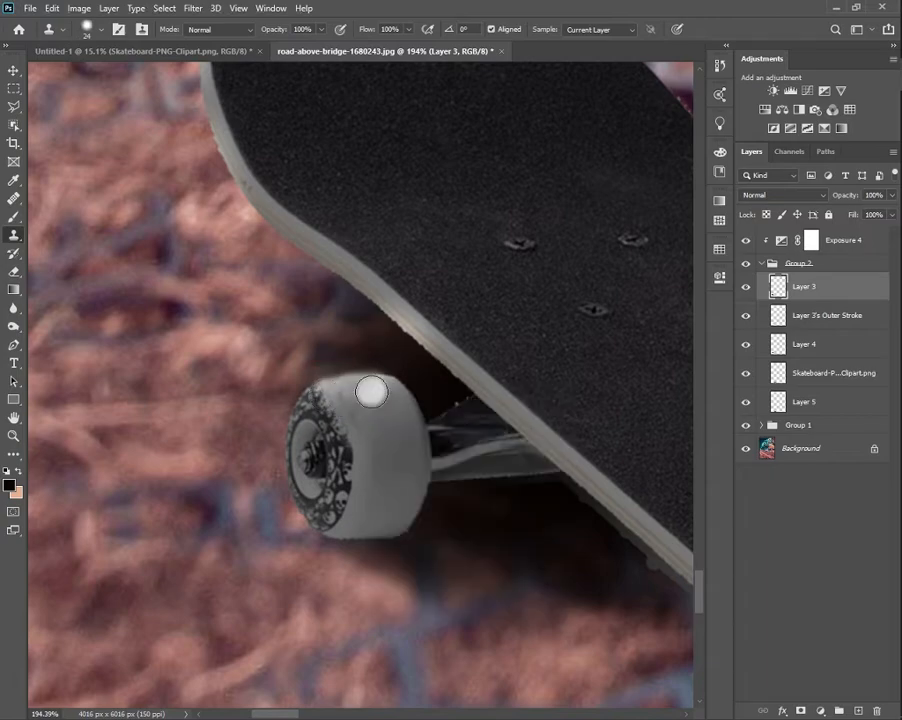
Step: Erase the stray fringe along the rear half's lower deck edge on Layer 3's Outer Stroke with a 40 px eraser
scroll(420, 440, down, 12)
scroll(465, 427, up, 9)
scroll(504, 452, up, 3)
key(e)
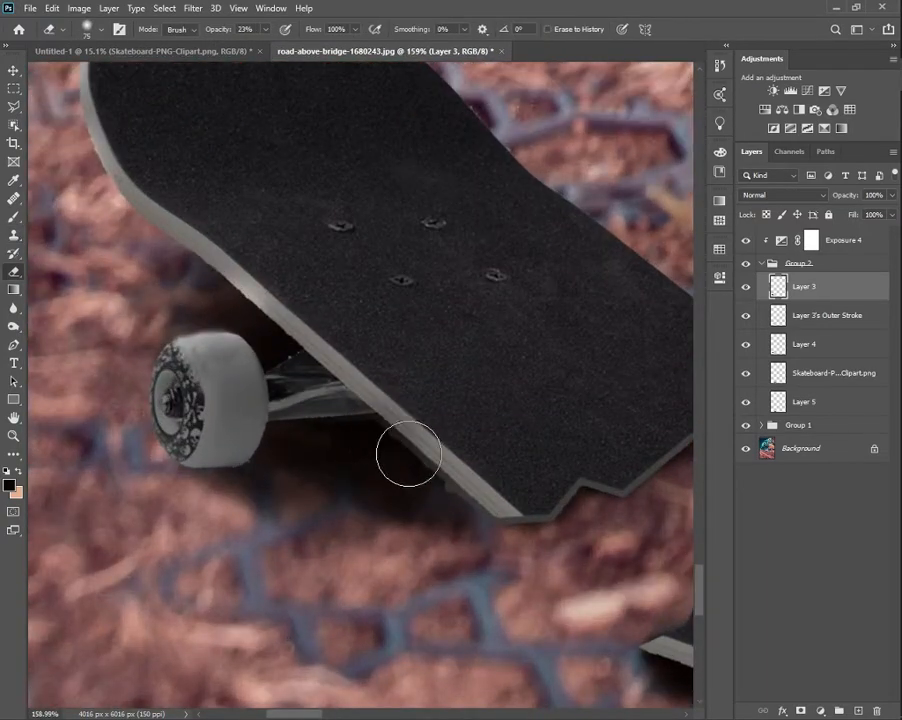
key(alt+bracketleft)
alt+right_click(442, 471)
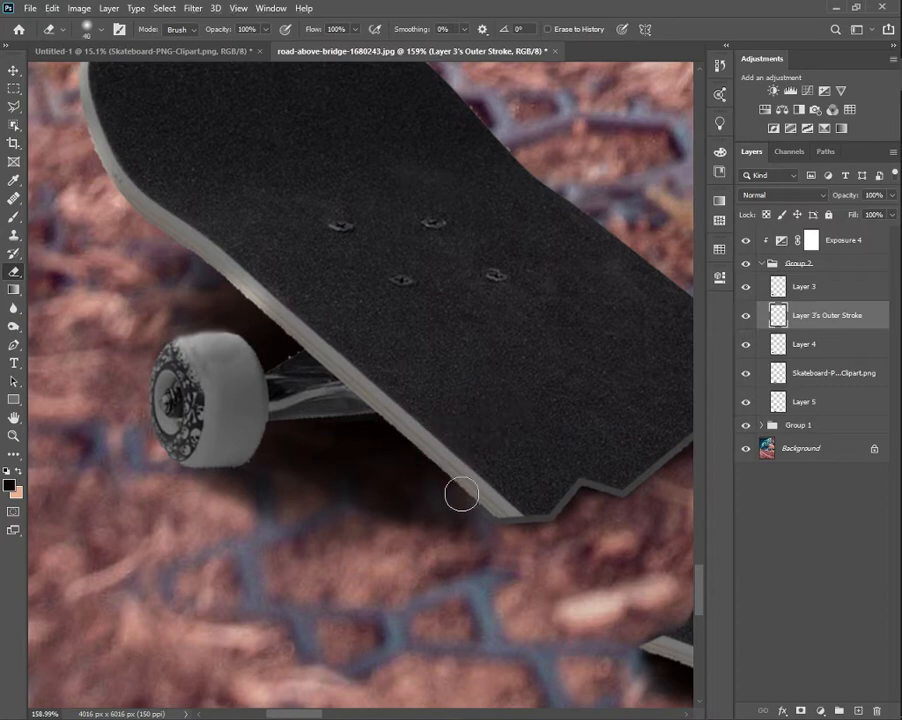
alt+right_click(493, 557)
Step: Collapse Group 2 and add a Gradient Map adjustment layer above Exposure 4
scroll(478, 532, down, 7)
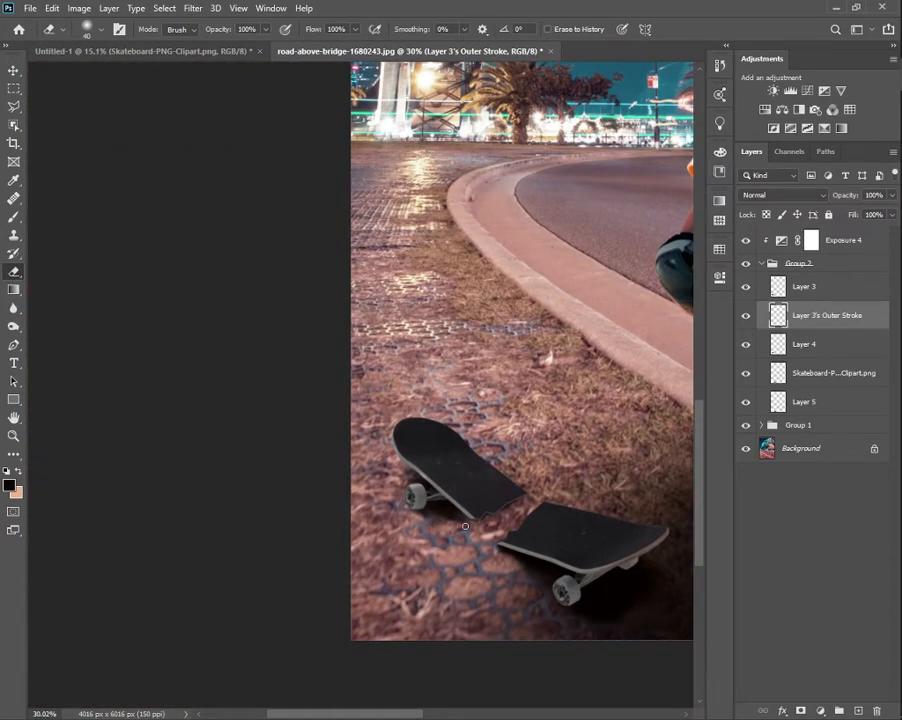
scroll(465, 526, down, 3)
click(762, 264)
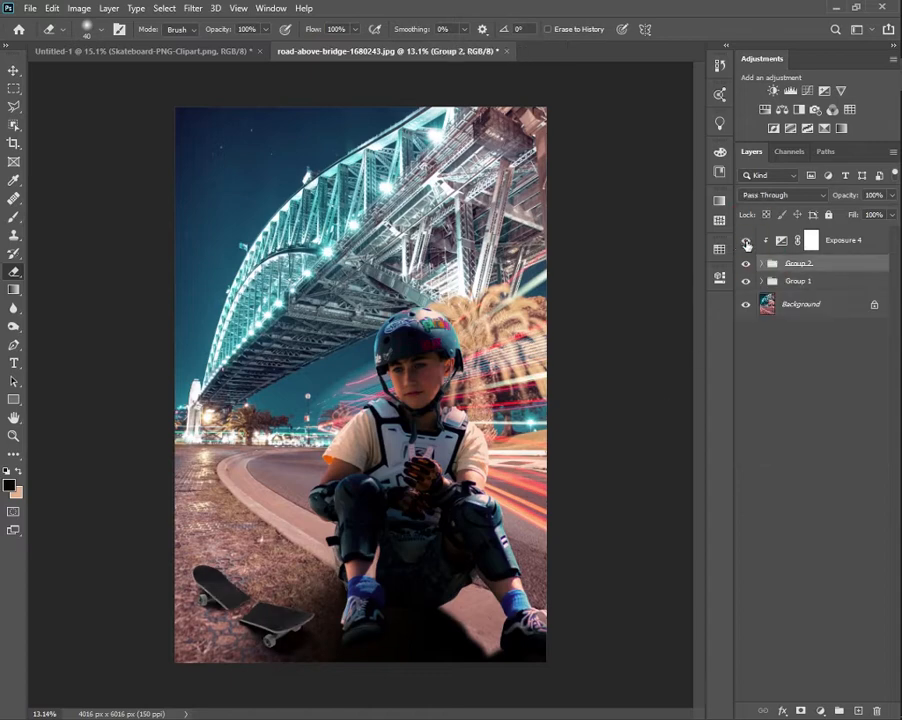
click(878, 241)
click(824, 128)
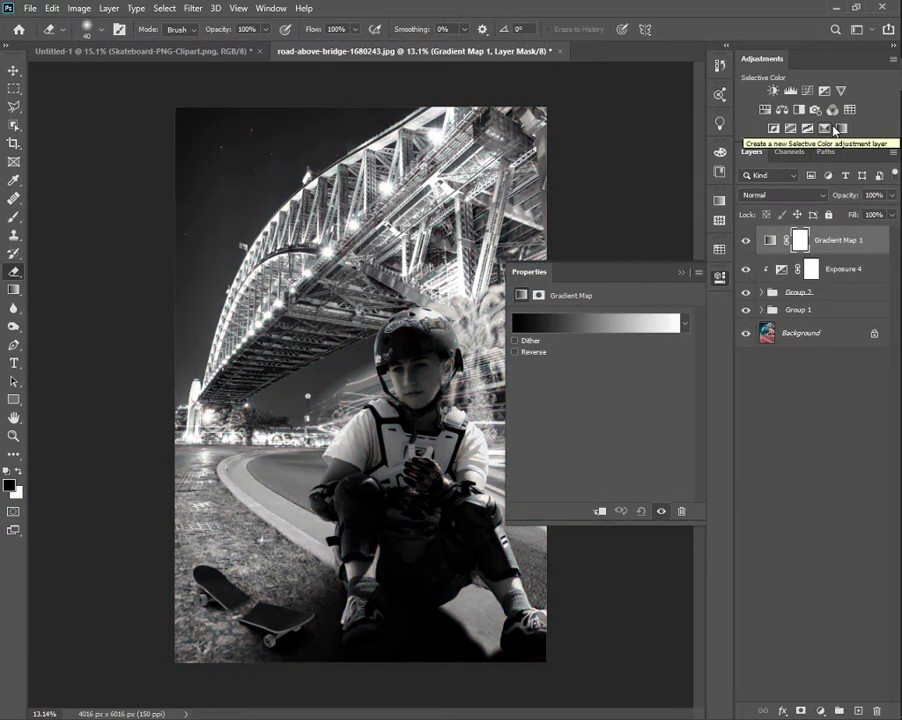
Step: Edit the gradient map's gradient and set its starting color stop to c88bd8
click(594, 312)
click(575, 461)
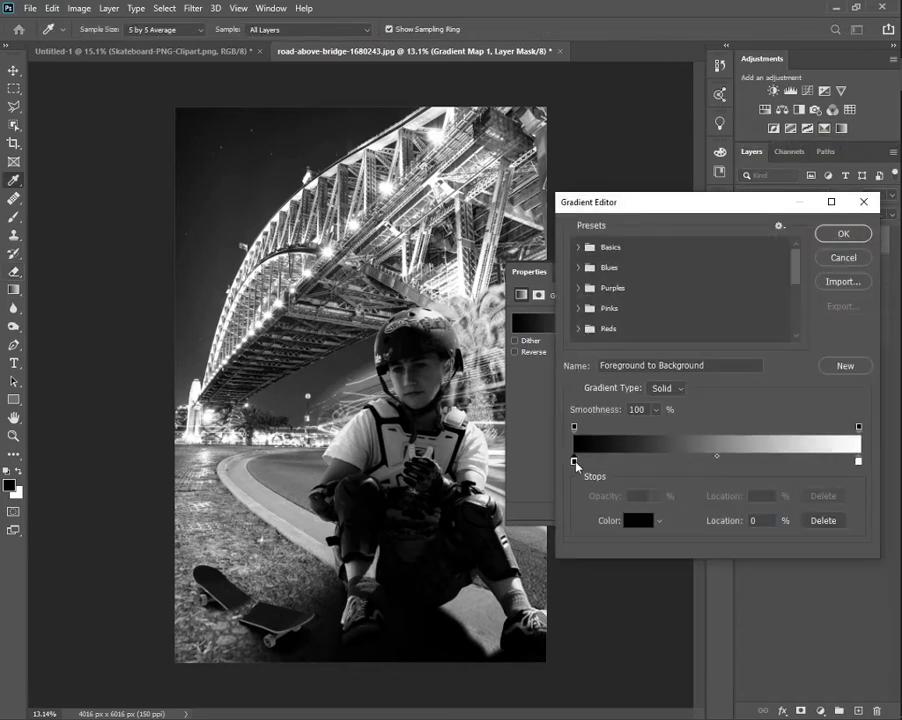
click(631, 519)
text(c)
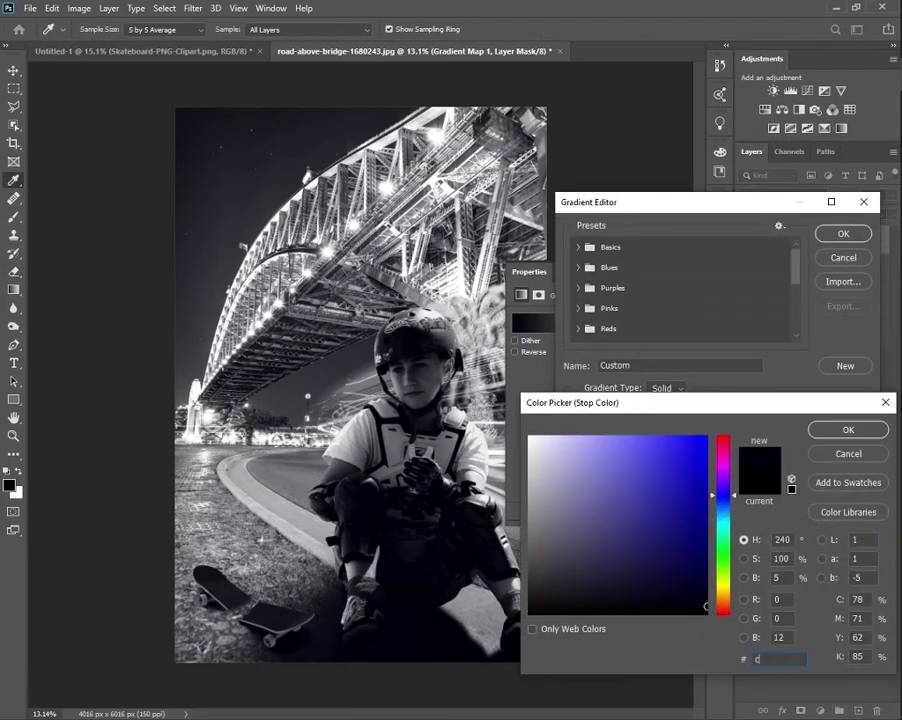
text(88)
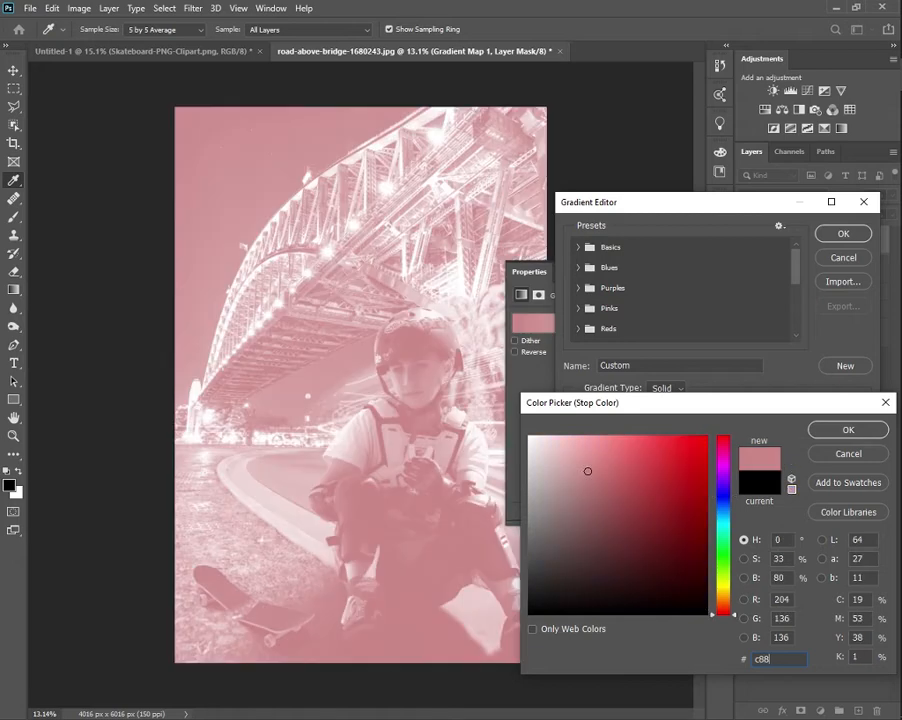
text(bd8)
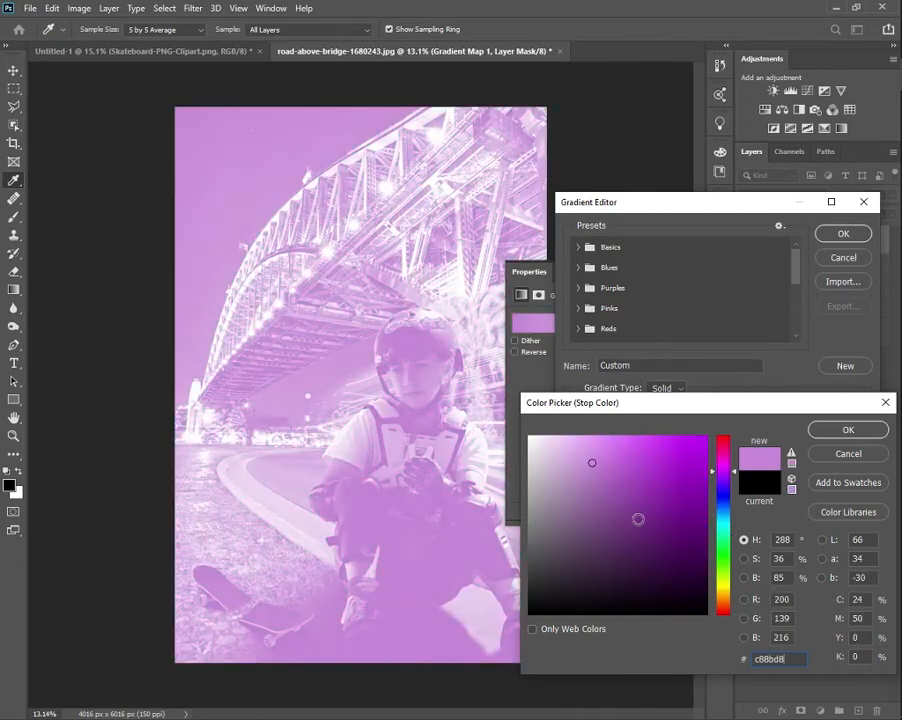
click(820, 429)
Step: Add a color stop at 25% of the gradient with the color a9bcdf
drag(597, 460, 651, 461)
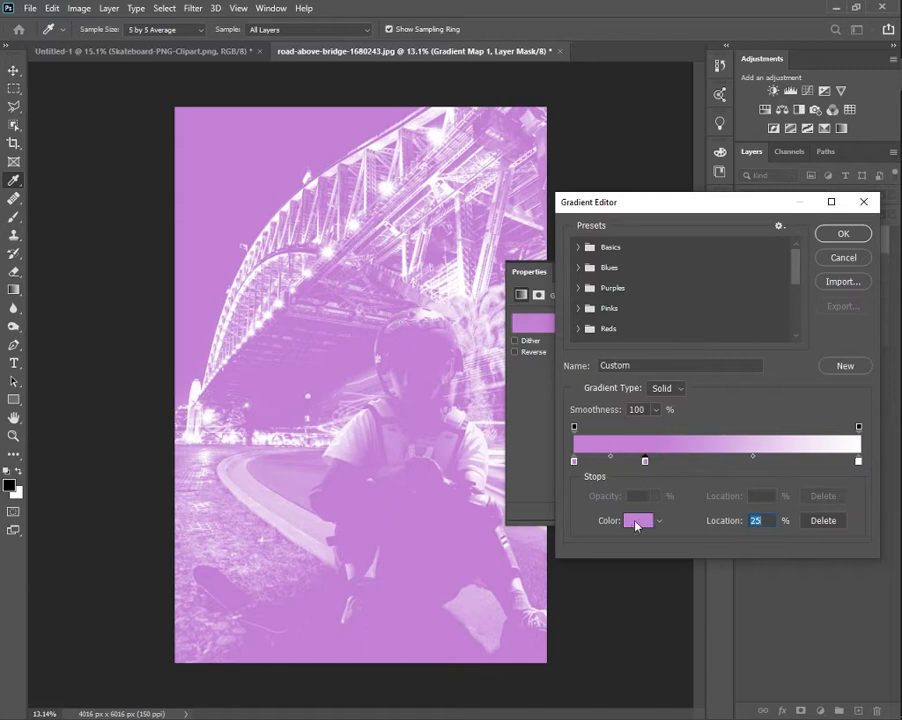
click(637, 520)
text(a)
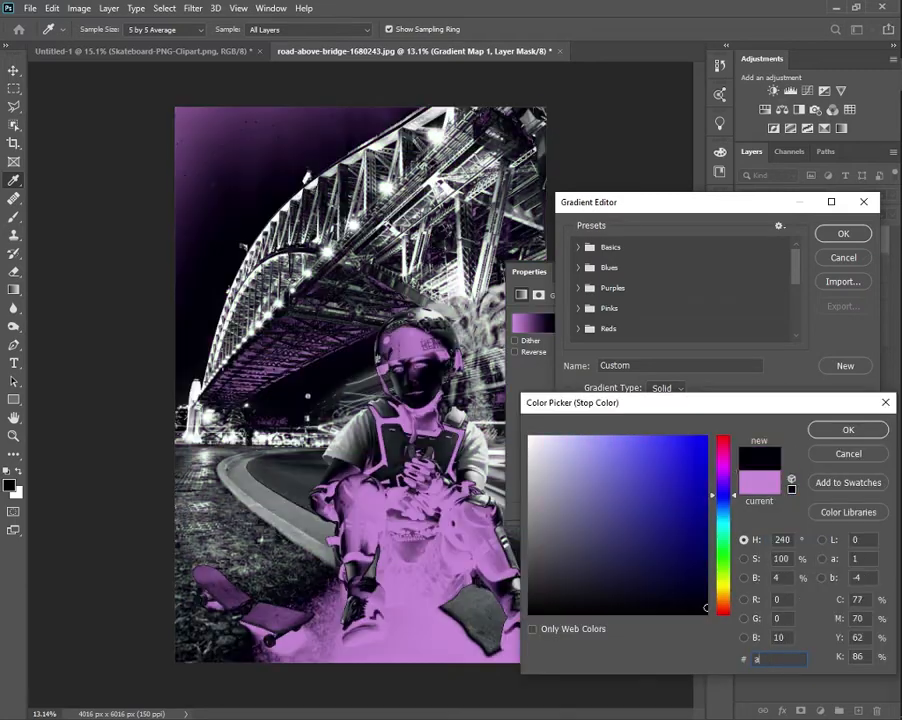
text(9bcdf)
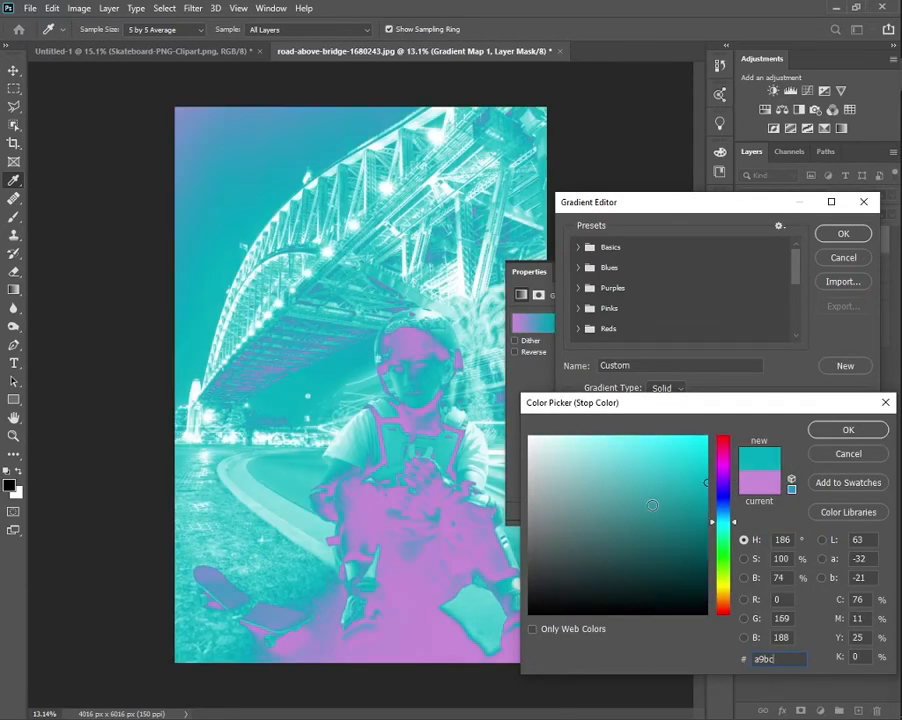
click(845, 432)
Step: Add a color stop at 50% of the gradient with the color e6cd97
drag(723, 468, 725, 468)
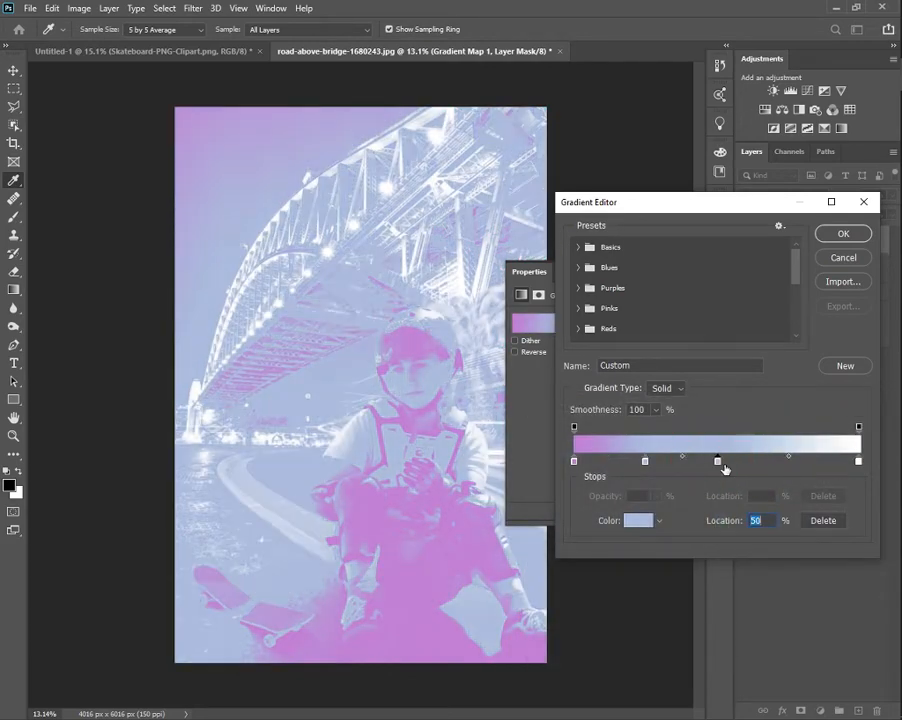
click(646, 527)
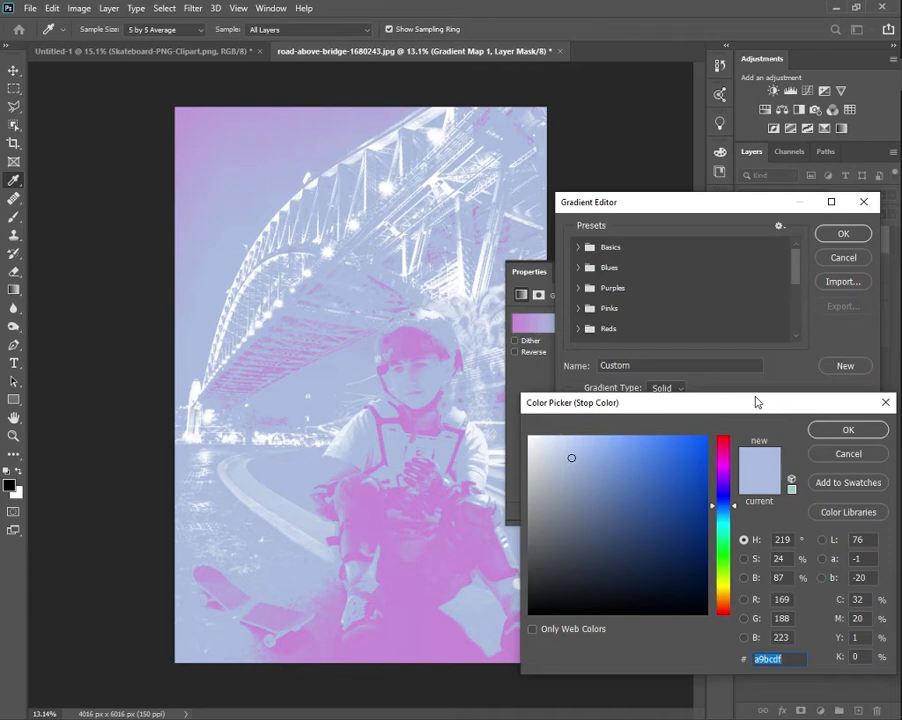
text(e6c)
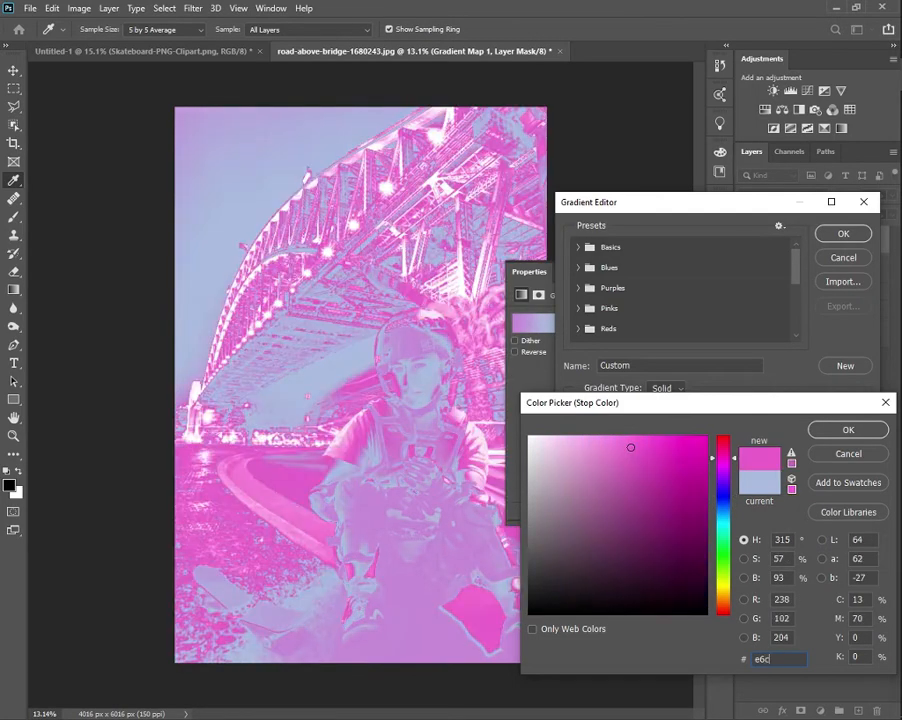
text(d97)
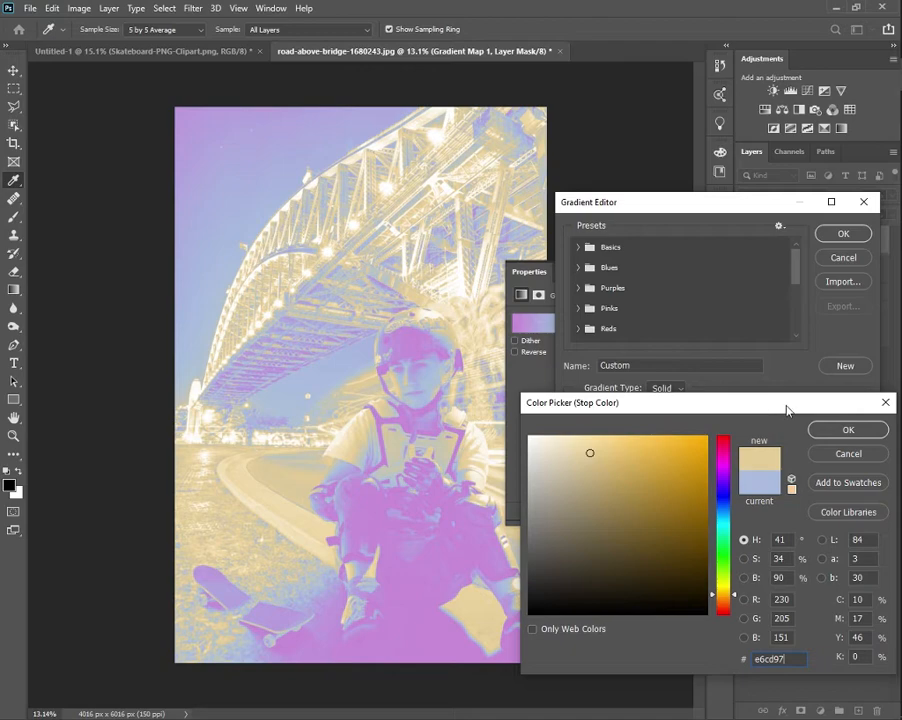
click(839, 430)
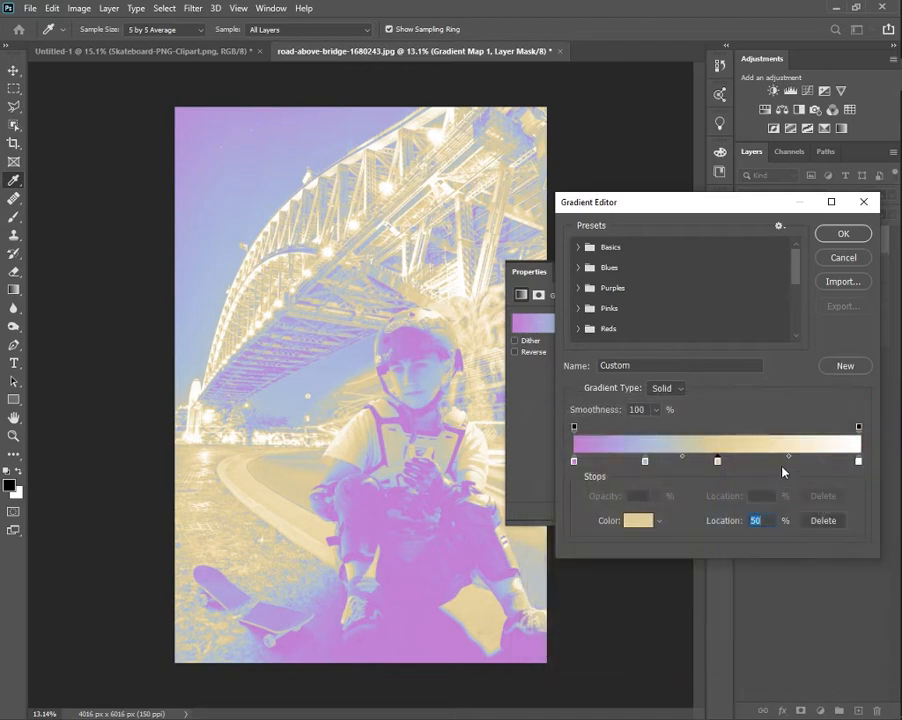
Step: Add a color stop at 75% of the gradient with the color ede19c
drag(785, 461, 788, 461)
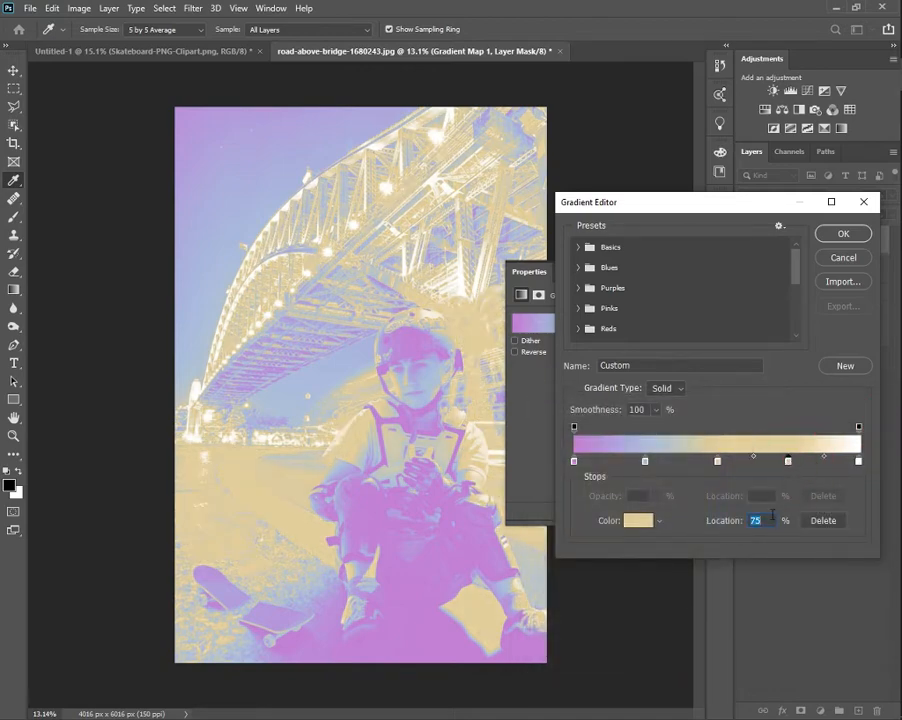
click(638, 521)
text(00ede1)
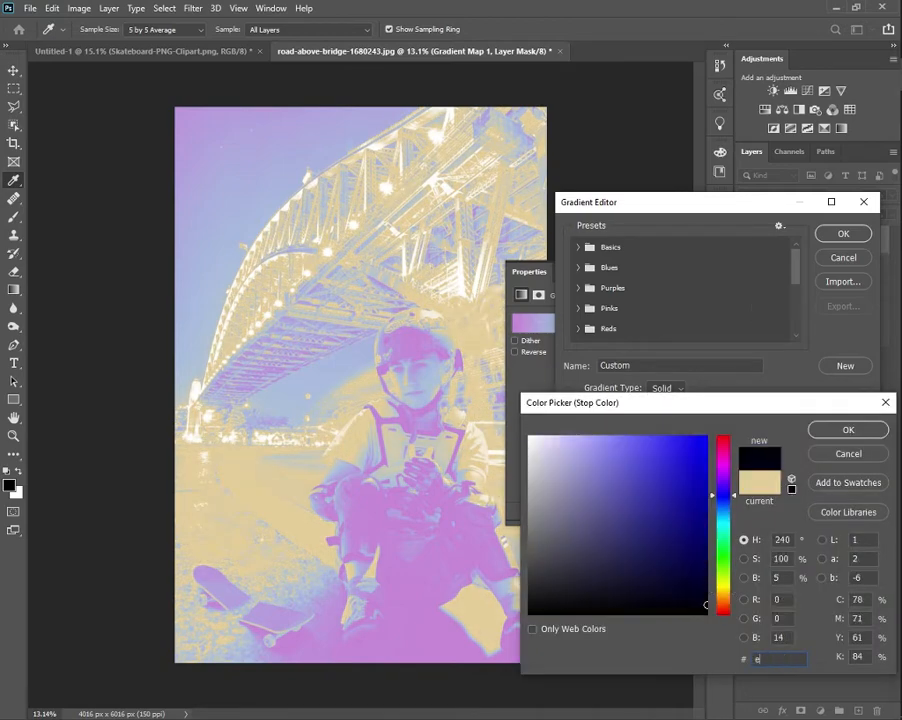
text(9c)
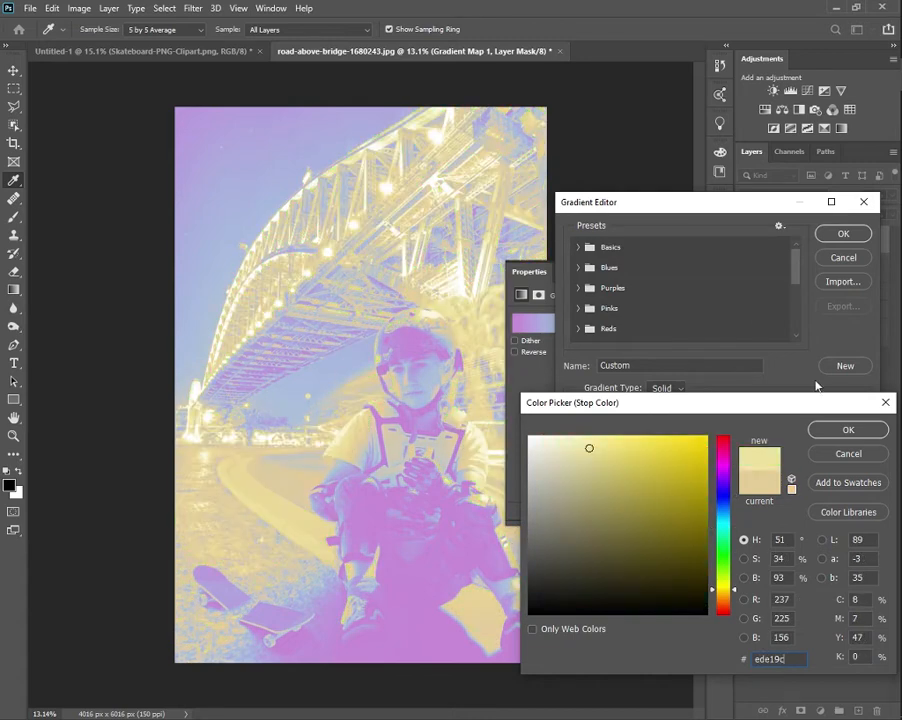
click(848, 429)
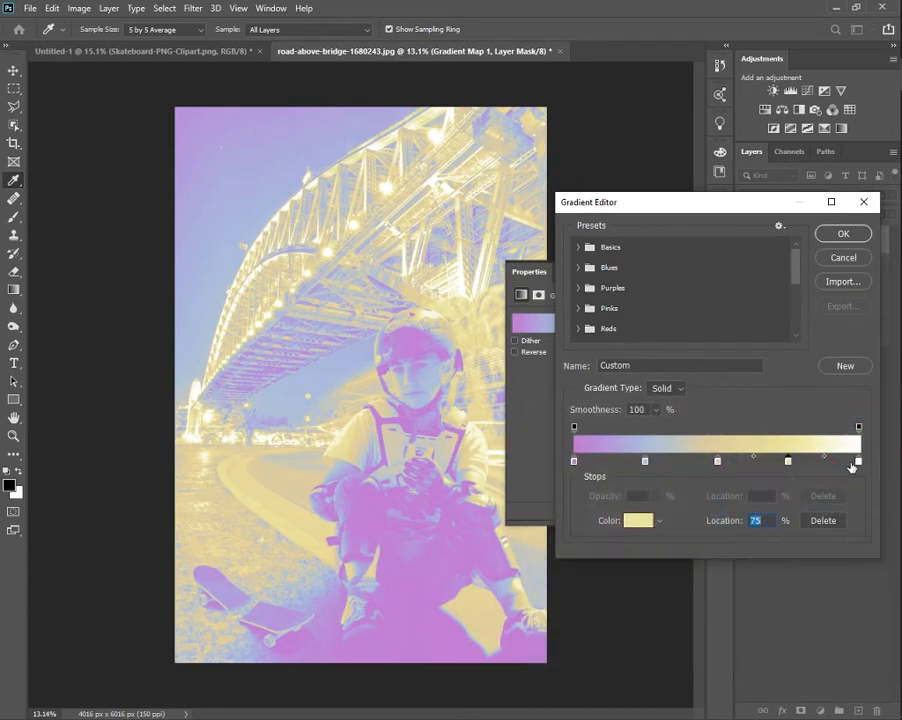
Step: Set the gradient's end color stop at 100% to ebe1a8 and accept the custom gradient
click(854, 457)
click(638, 519)
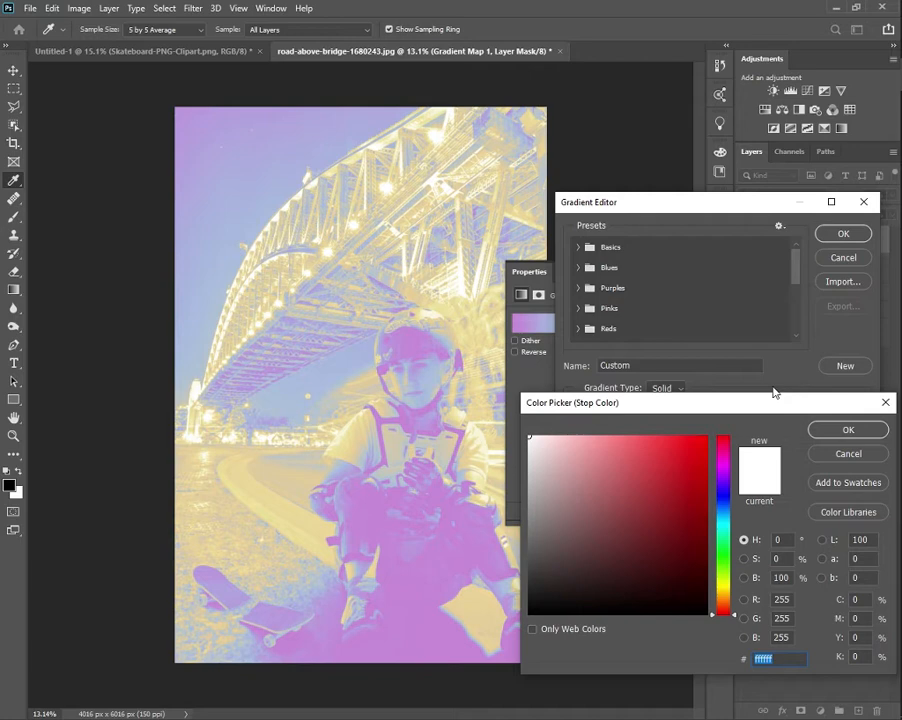
text(e)
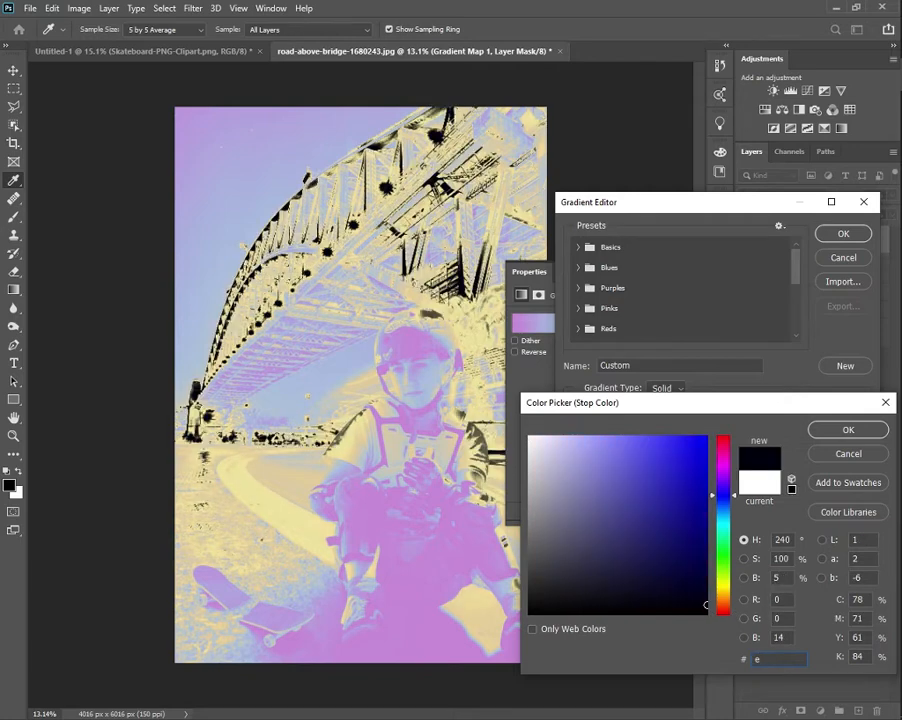
key(BackSpace)
text(ebe)
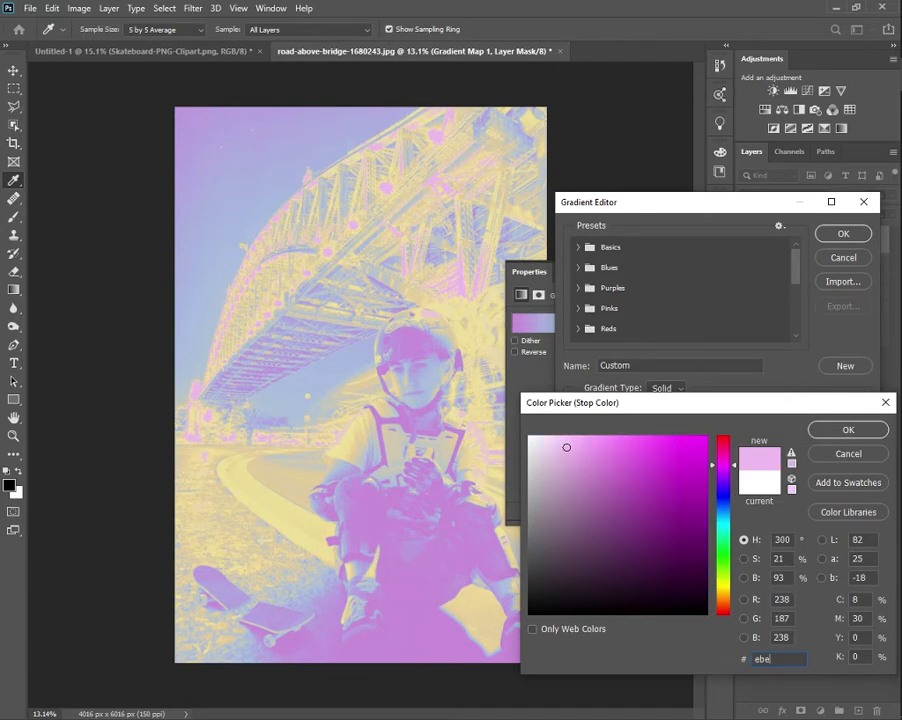
text(1a)
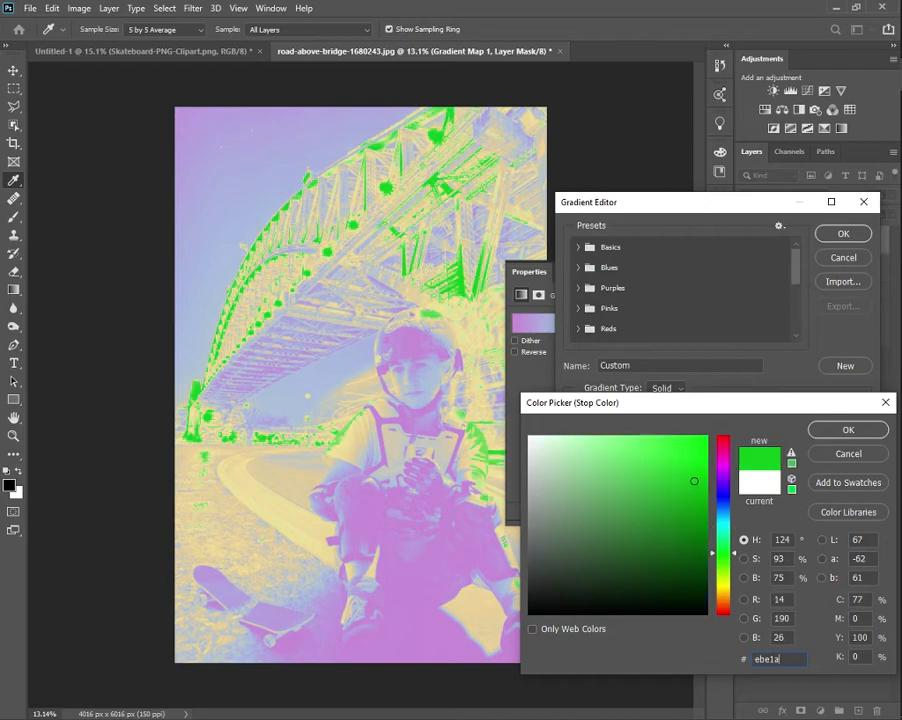
text(8)
click(812, 429)
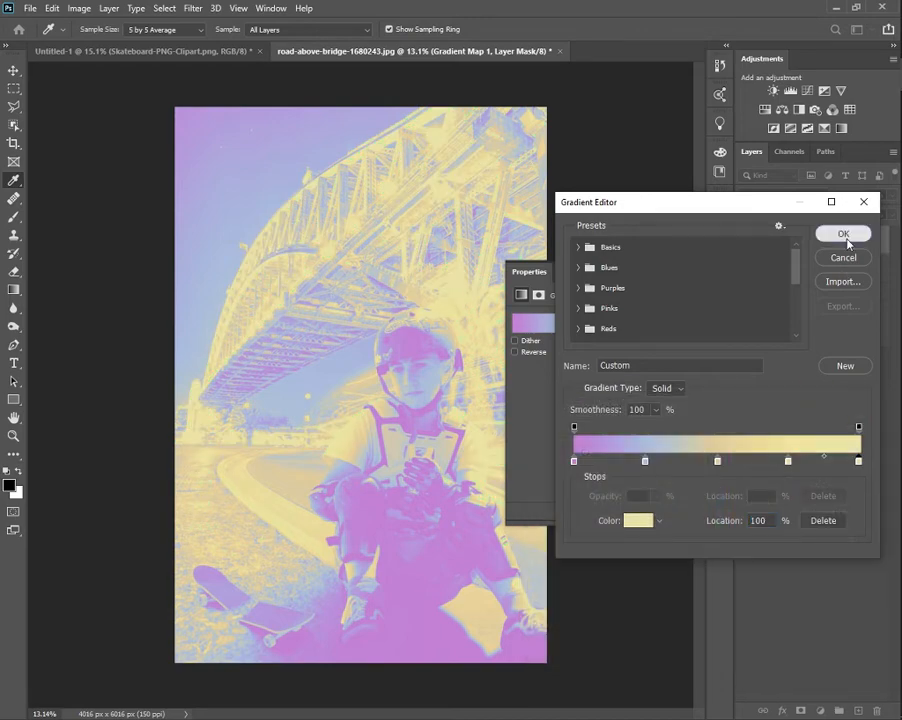
click(843, 234)
Step: Close the gradient map's properties and set the Gradient Map 1 layer's blending mode to Multiply
key(e)
click(678, 268)
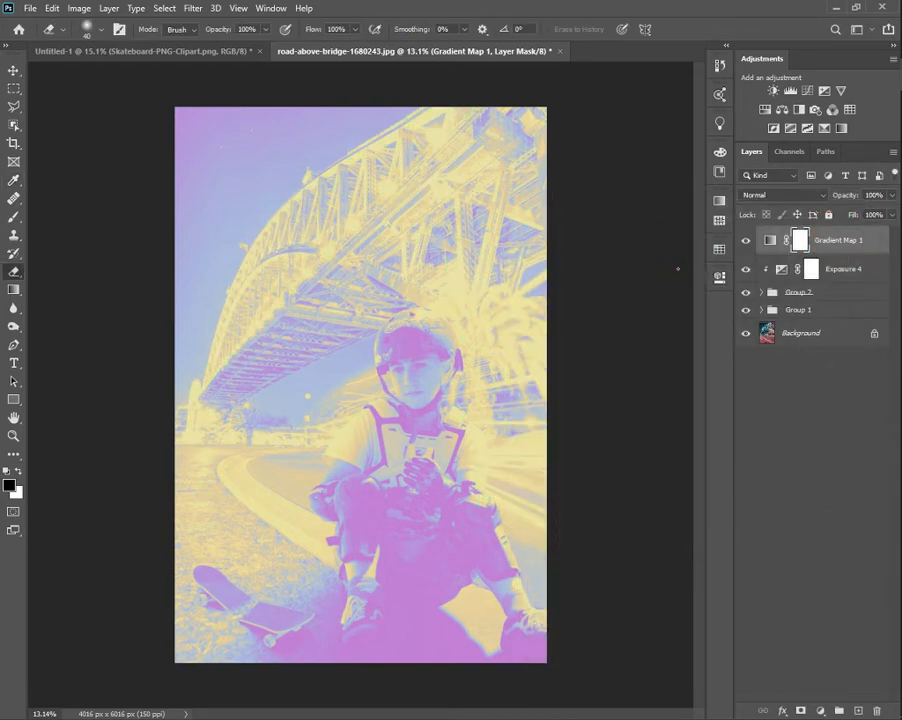
click(800, 195)
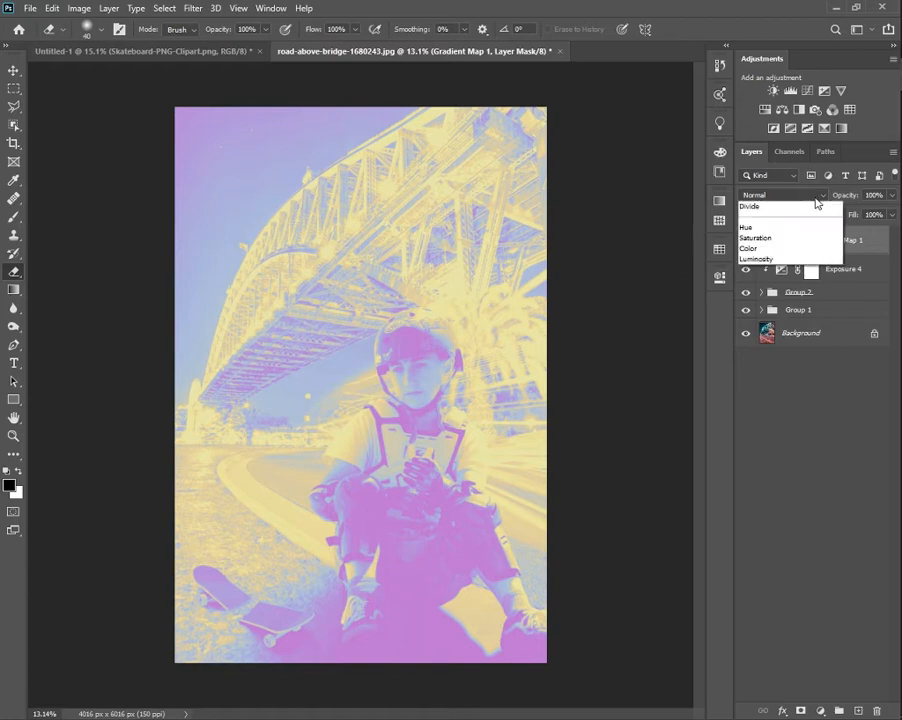
click(769, 249)
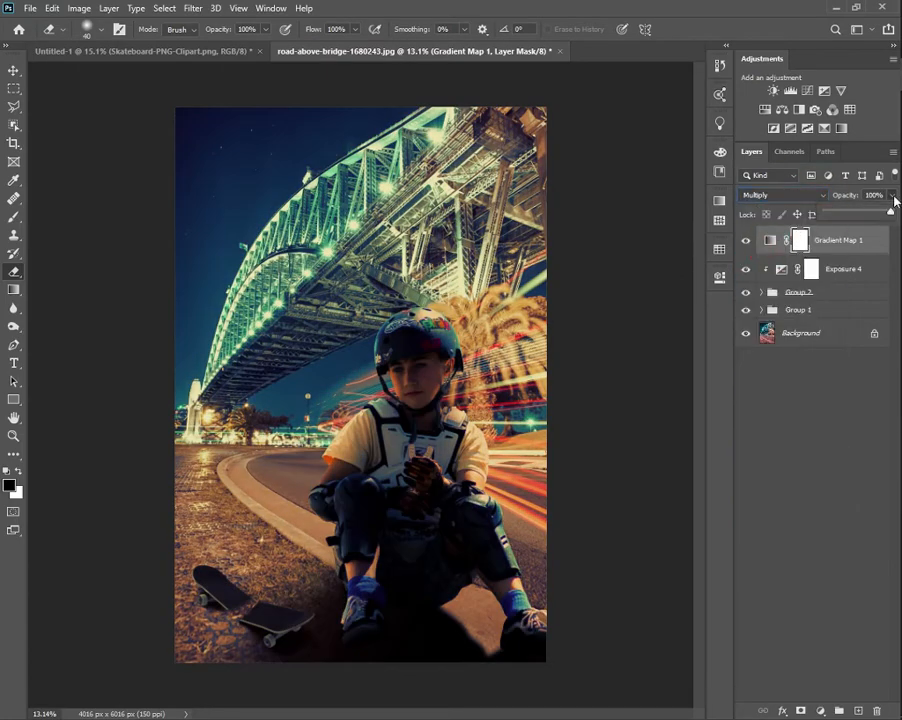
Step: Lower the Gradient Map 1 layer's opacity to 41% and toggle its visibility to compare the image with and without it
click(892, 195)
drag(893, 212, 857, 215)
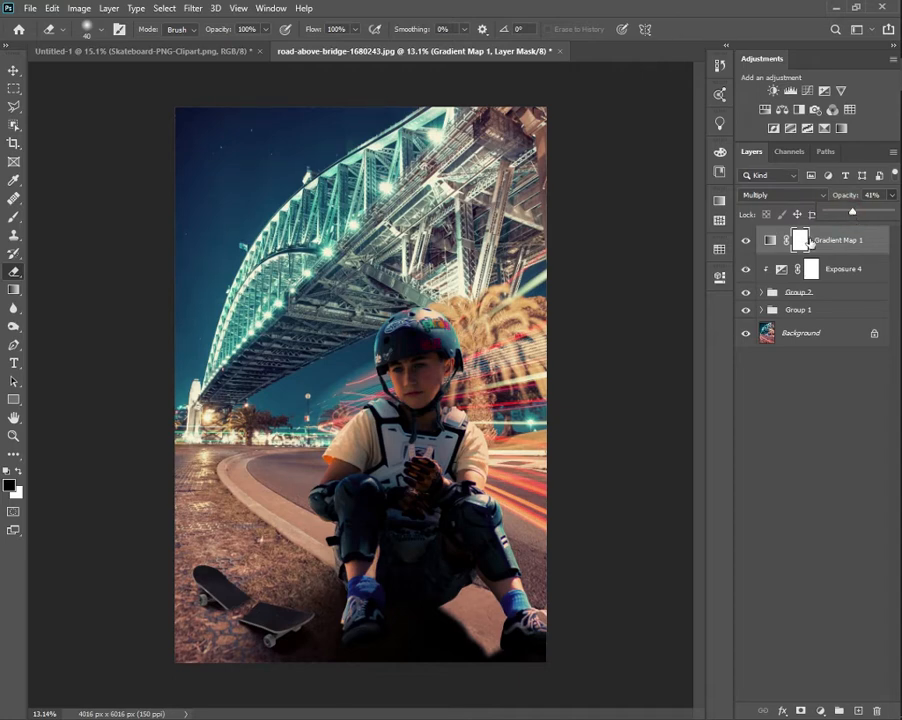
click(746, 241)
click(746, 241)
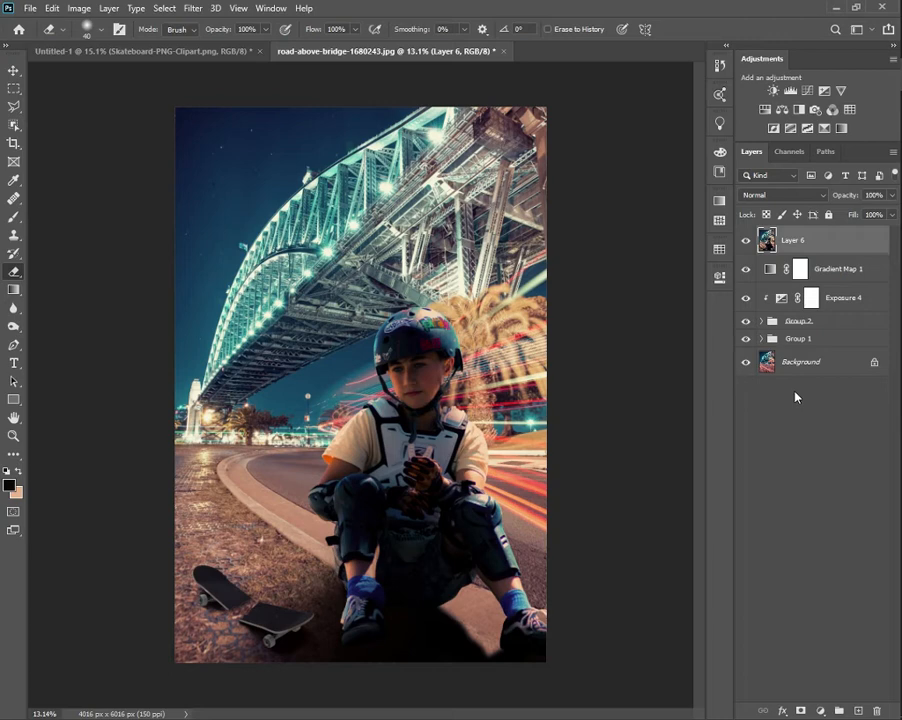
Step: Open the Camera Raw Filter on Layer 6 and set Temperature -3, Tint -4, Exposure +0.10, Contrast -6 and Highlights -11
click(164, 8)
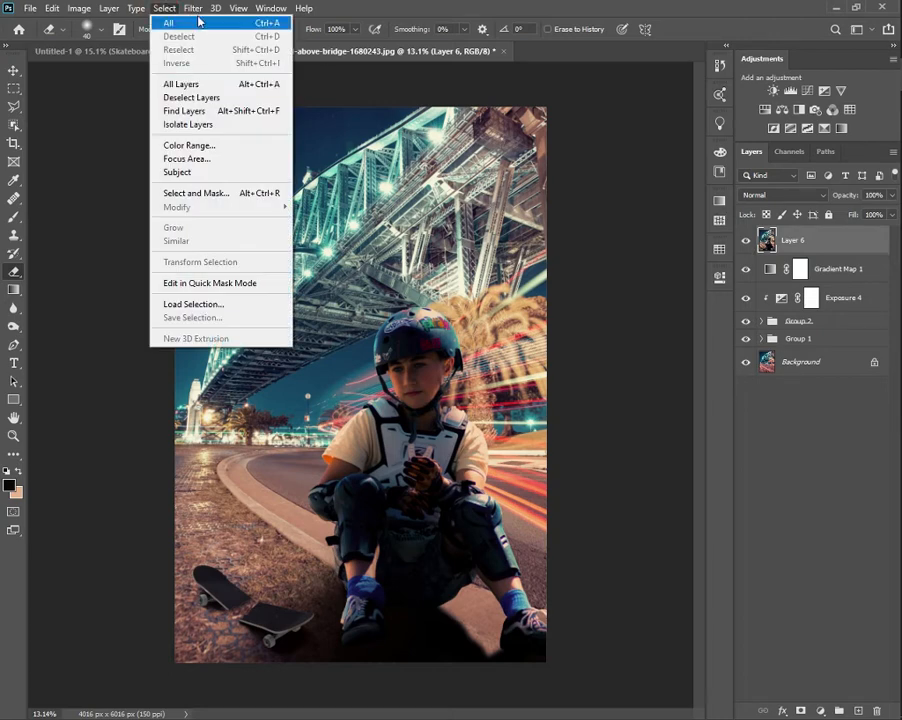
mouse_move(193, 8)
click(229, 92)
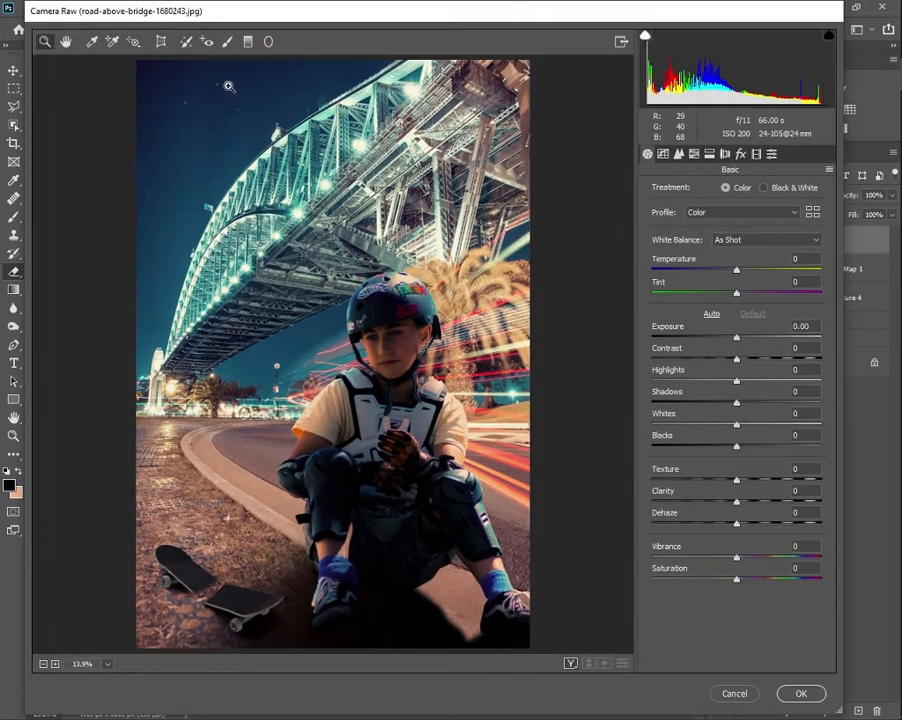
drag(736, 269, 728, 377)
click(736, 381)
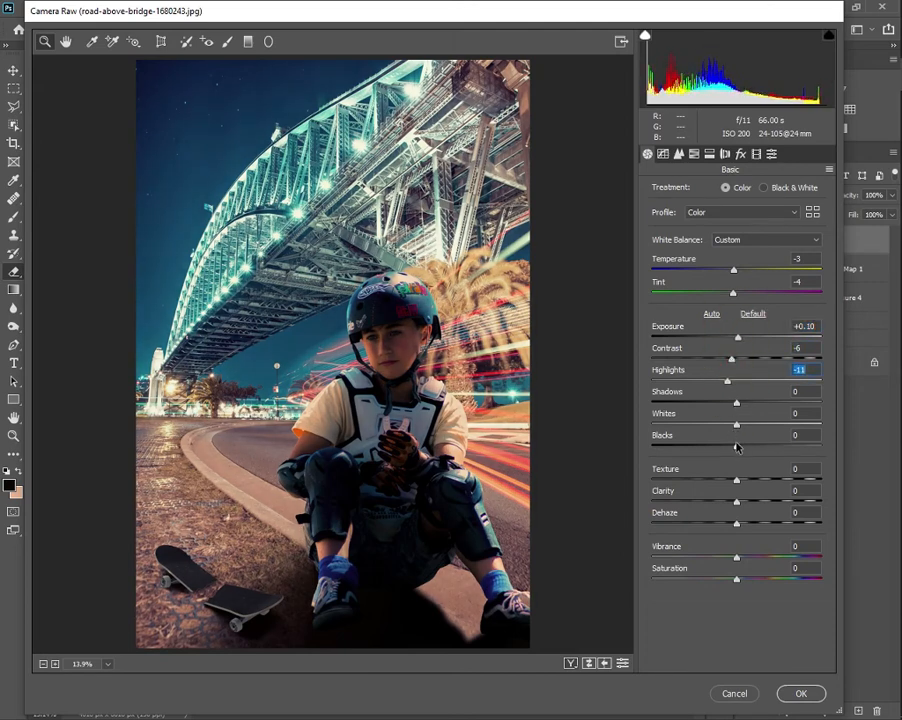
Step: Set the basic adjustments Blacks to -3, Vibrance to +6, Texture to +6, Clarity to +4 and Dehaze to +2
mouse_move(737, 447)
mouse_down()
mouse_move(716, 444)
mouse_move(734, 446)
mouse_up()
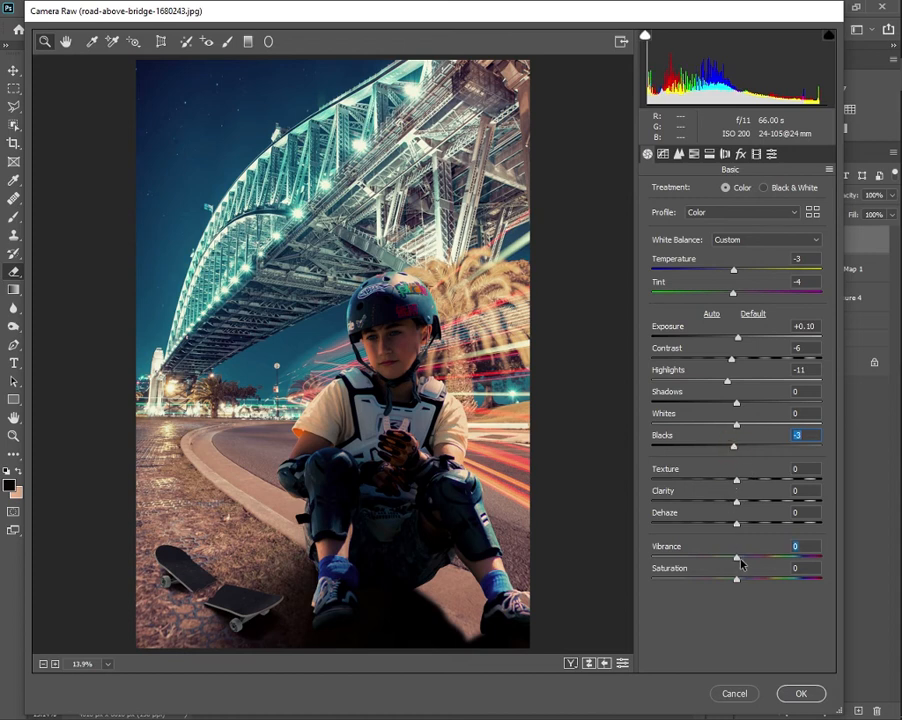
click(741, 558)
click(741, 480)
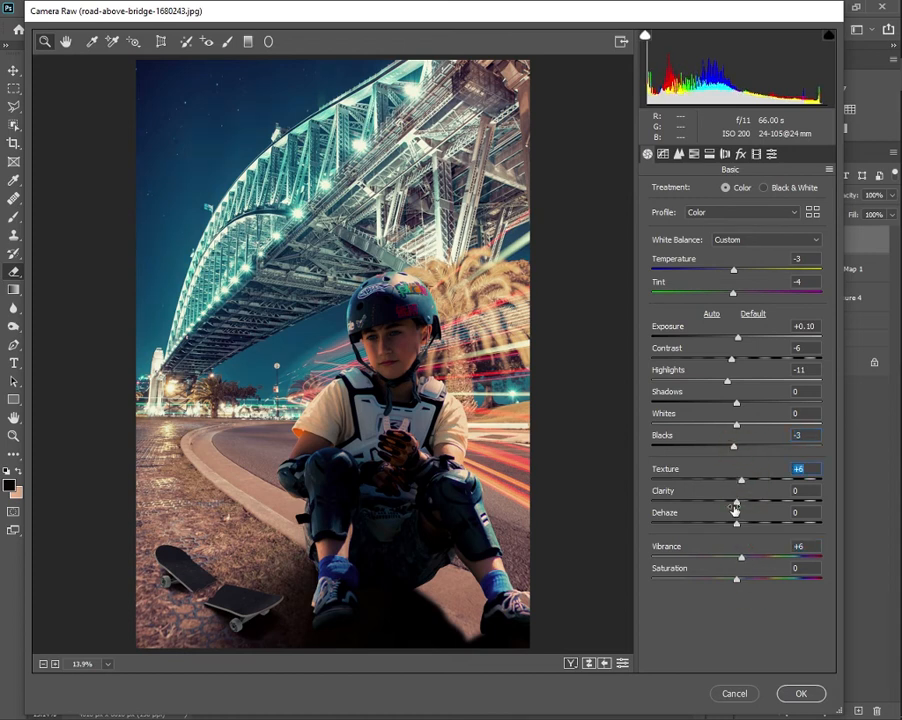
click(739, 502)
click(738, 524)
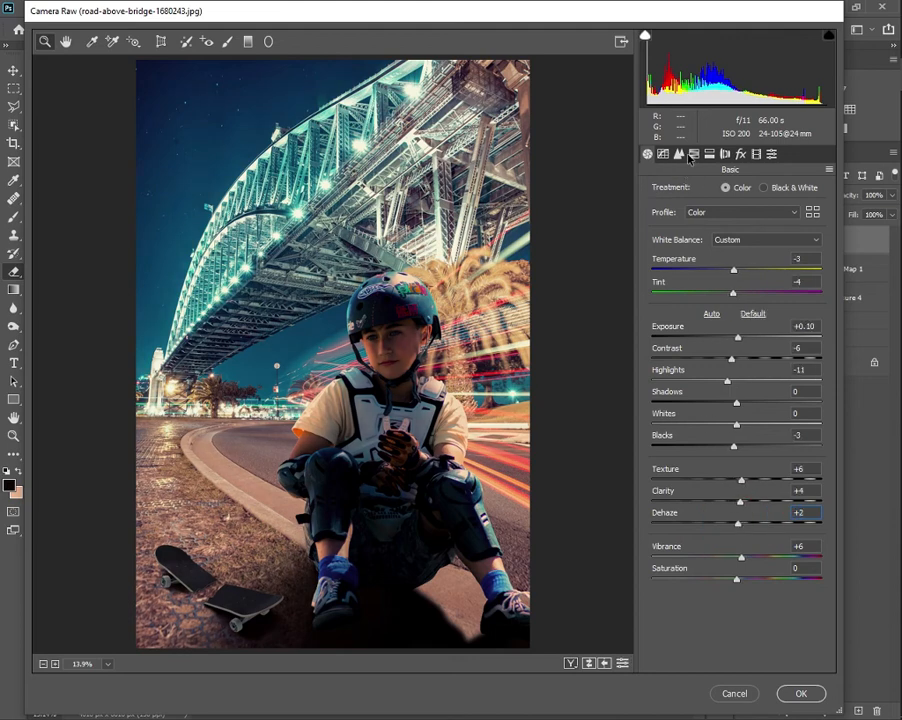
Step: Set the HSL hues to Reds -54, Oranges +5, Yellows -18, Aquas -19, Blues -12, Purples -2 and Magentas +10
click(663, 153)
click(655, 190)
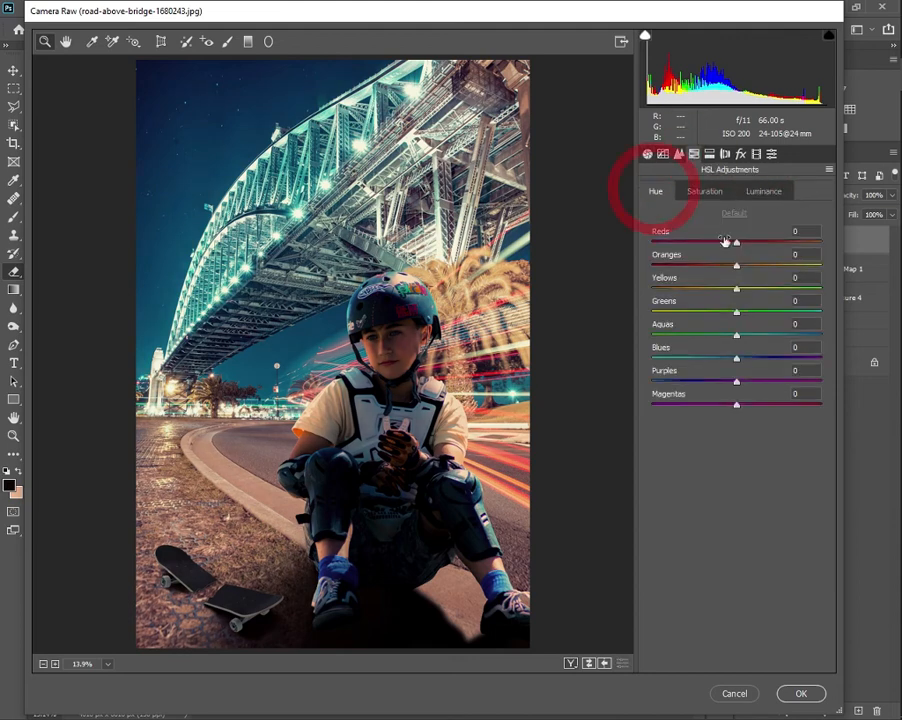
click(716, 242)
drag(714, 258, 720, 340)
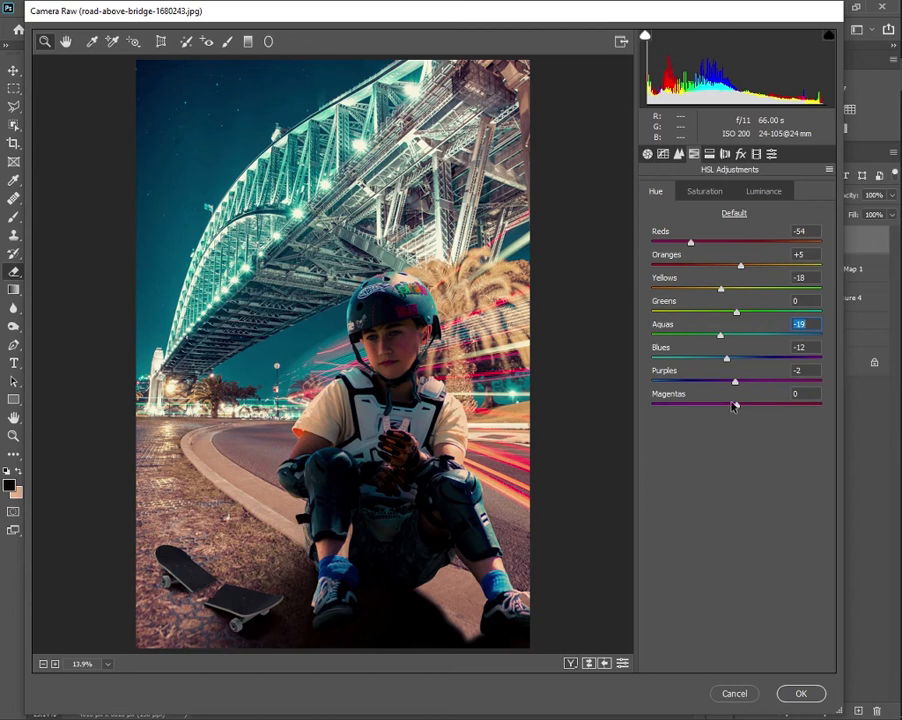
mouse_move(734, 405)
mouse_down()
mouse_move(709, 406)
mouse_move(744, 403)
mouse_up()
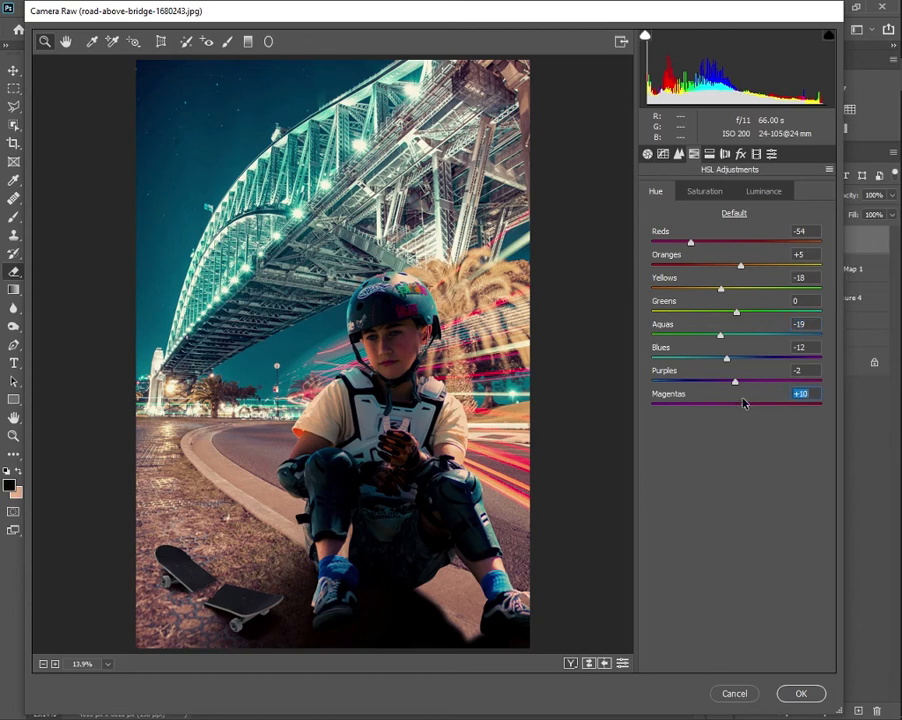
Step: Adjust the HSL color saturations and set the luminance to Reds +7, Oranges +8, Yellows +8, Aquas +8 and Blues +6
click(723, 194)
drag(734, 242, 725, 360)
click(763, 191)
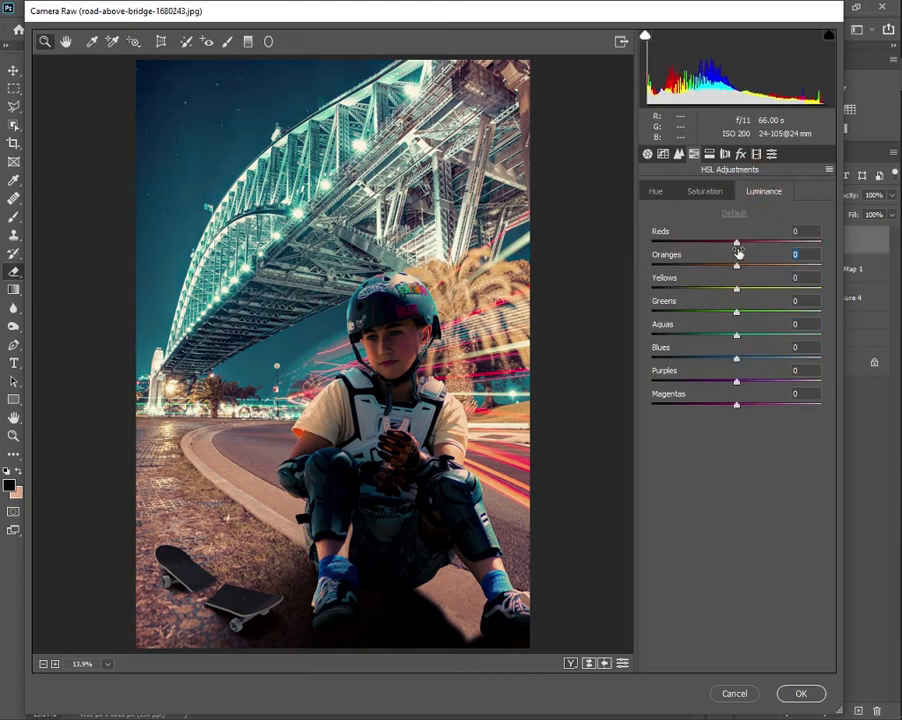
drag(736, 265, 744, 288)
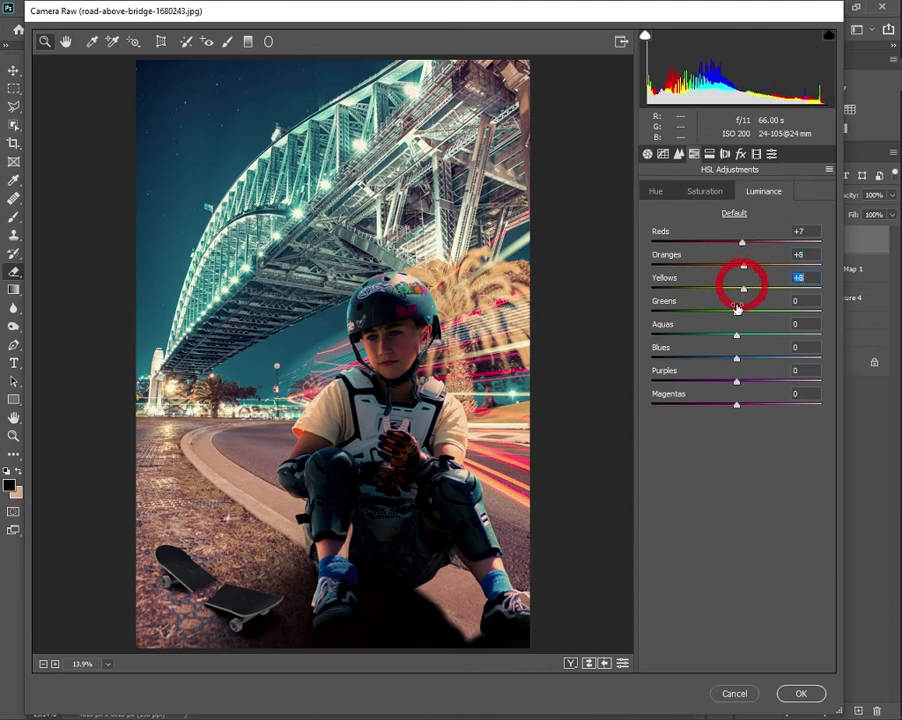
mouse_move(736, 337)
mouse_down()
mouse_move(720, 334)
mouse_move(718, 352)
mouse_move(743, 336)
mouse_move(733, 362)
mouse_up()
click(743, 358)
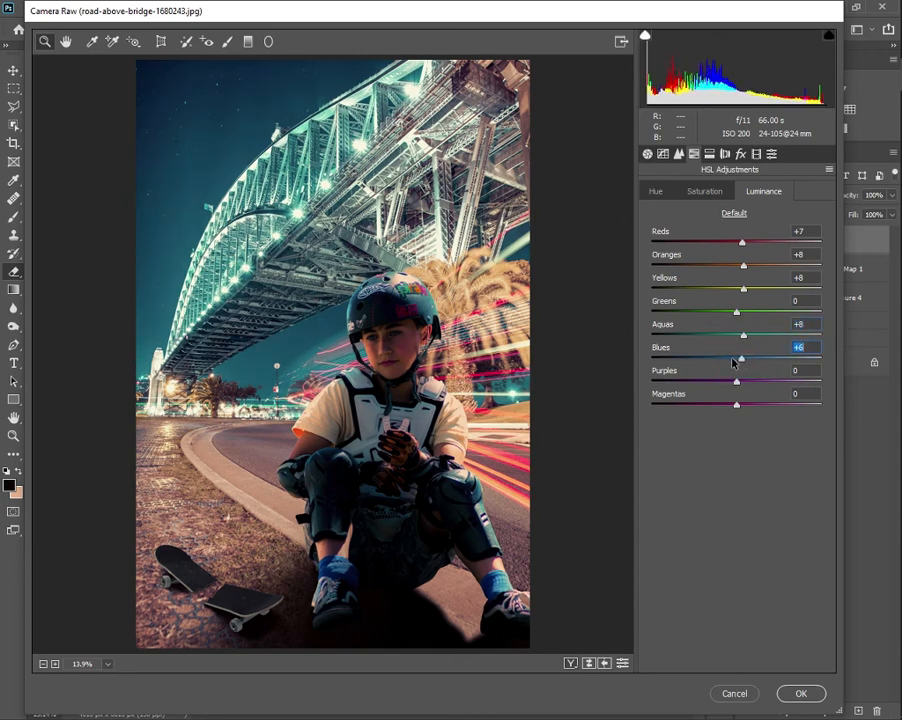
Step: Split-tone the highlights with hue 26, saturation 7 and the shadows with hue 174, saturation 7, and apply the Camera Raw Filter
click(709, 154)
mouse_move(652, 235)
mouse_down()
mouse_move(668, 236)
mouse_move(654, 209)
mouse_move(664, 210)
mouse_move(664, 236)
mouse_up()
drag(652, 342, 735, 330)
click(734, 323)
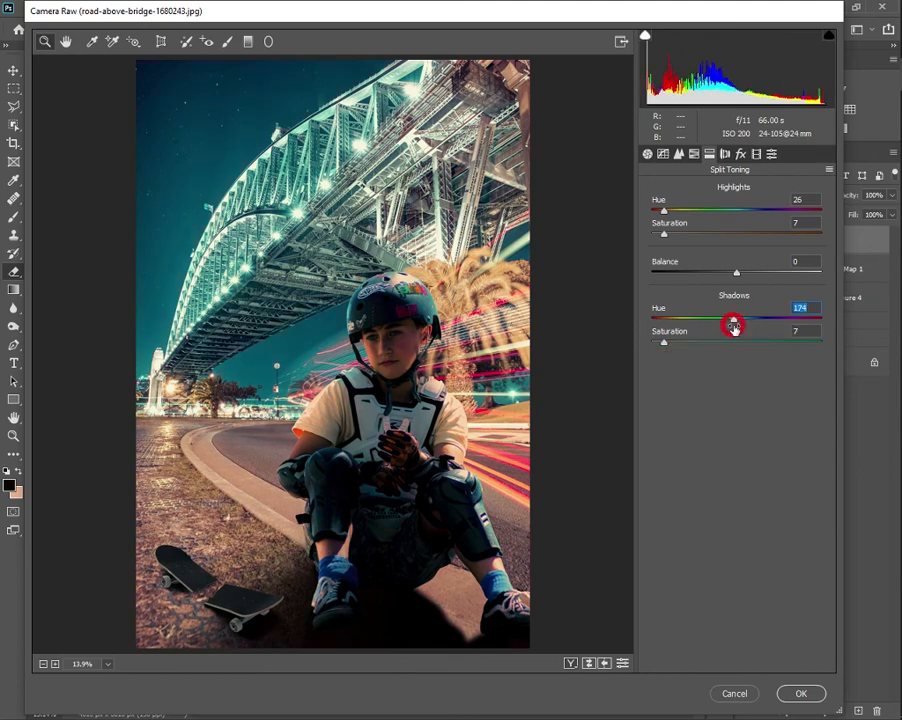
click(800, 693)
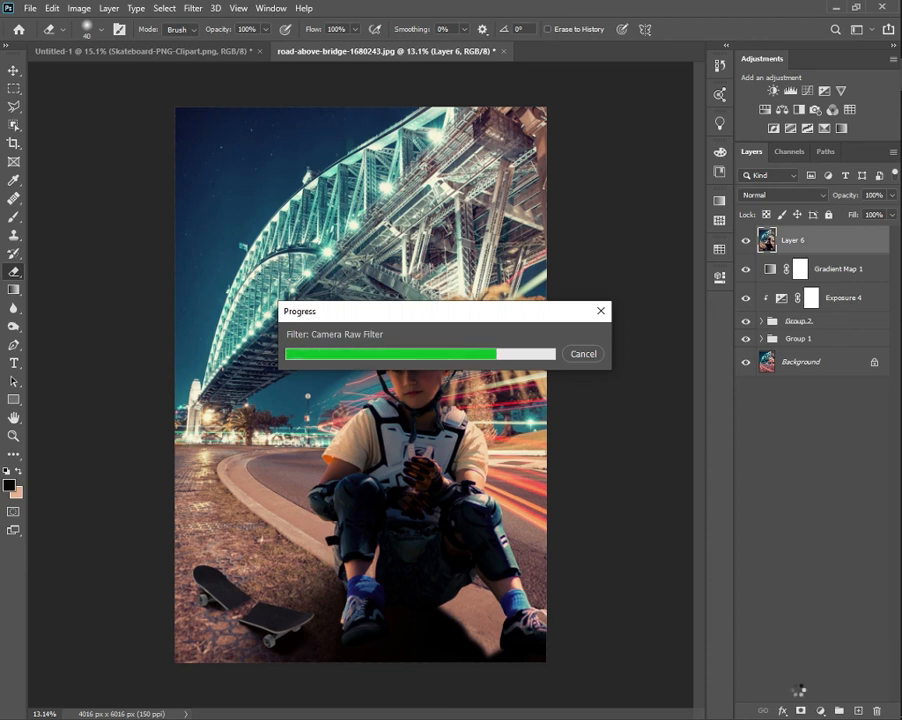
Step: Add a Color Lookup adjustment layer using the FoggyNight.3DL 3D LUT and close its properties
click(849, 109)
click(605, 318)
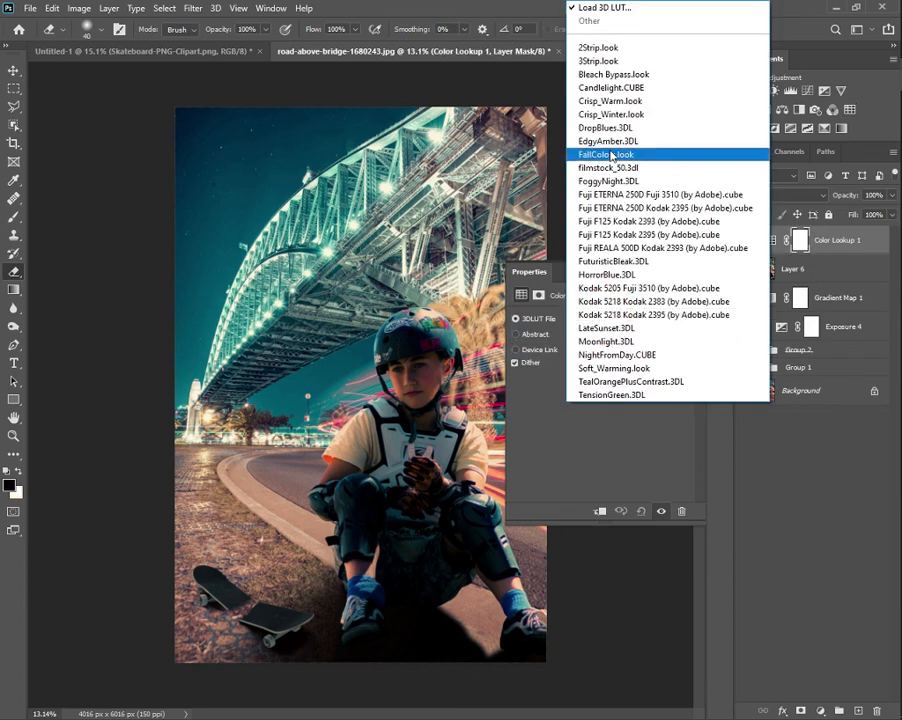
click(636, 181)
click(683, 273)
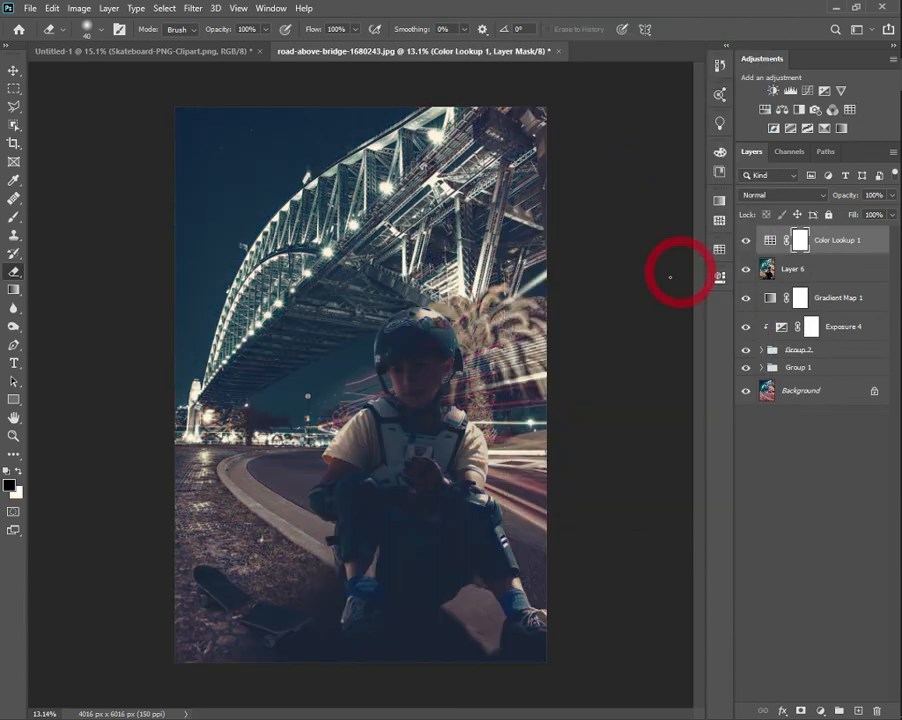
Step: Reduce the Color Lookup 1 layer's opacity to 23% and toggle its visibility to compare the grading
click(892, 195)
drag(884, 212, 841, 212)
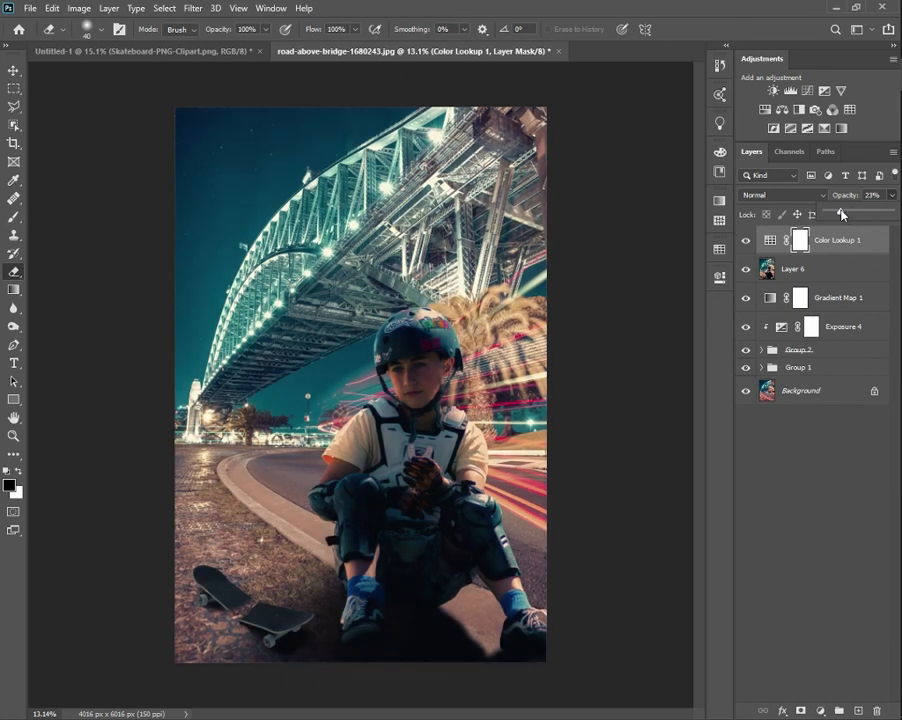
click(744, 243)
click(744, 243)
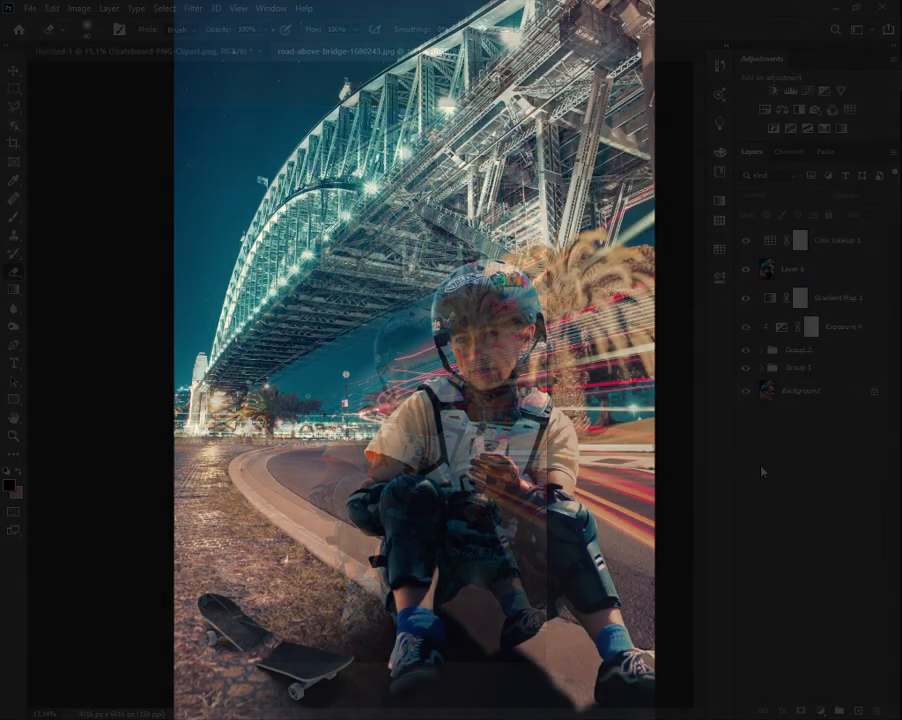